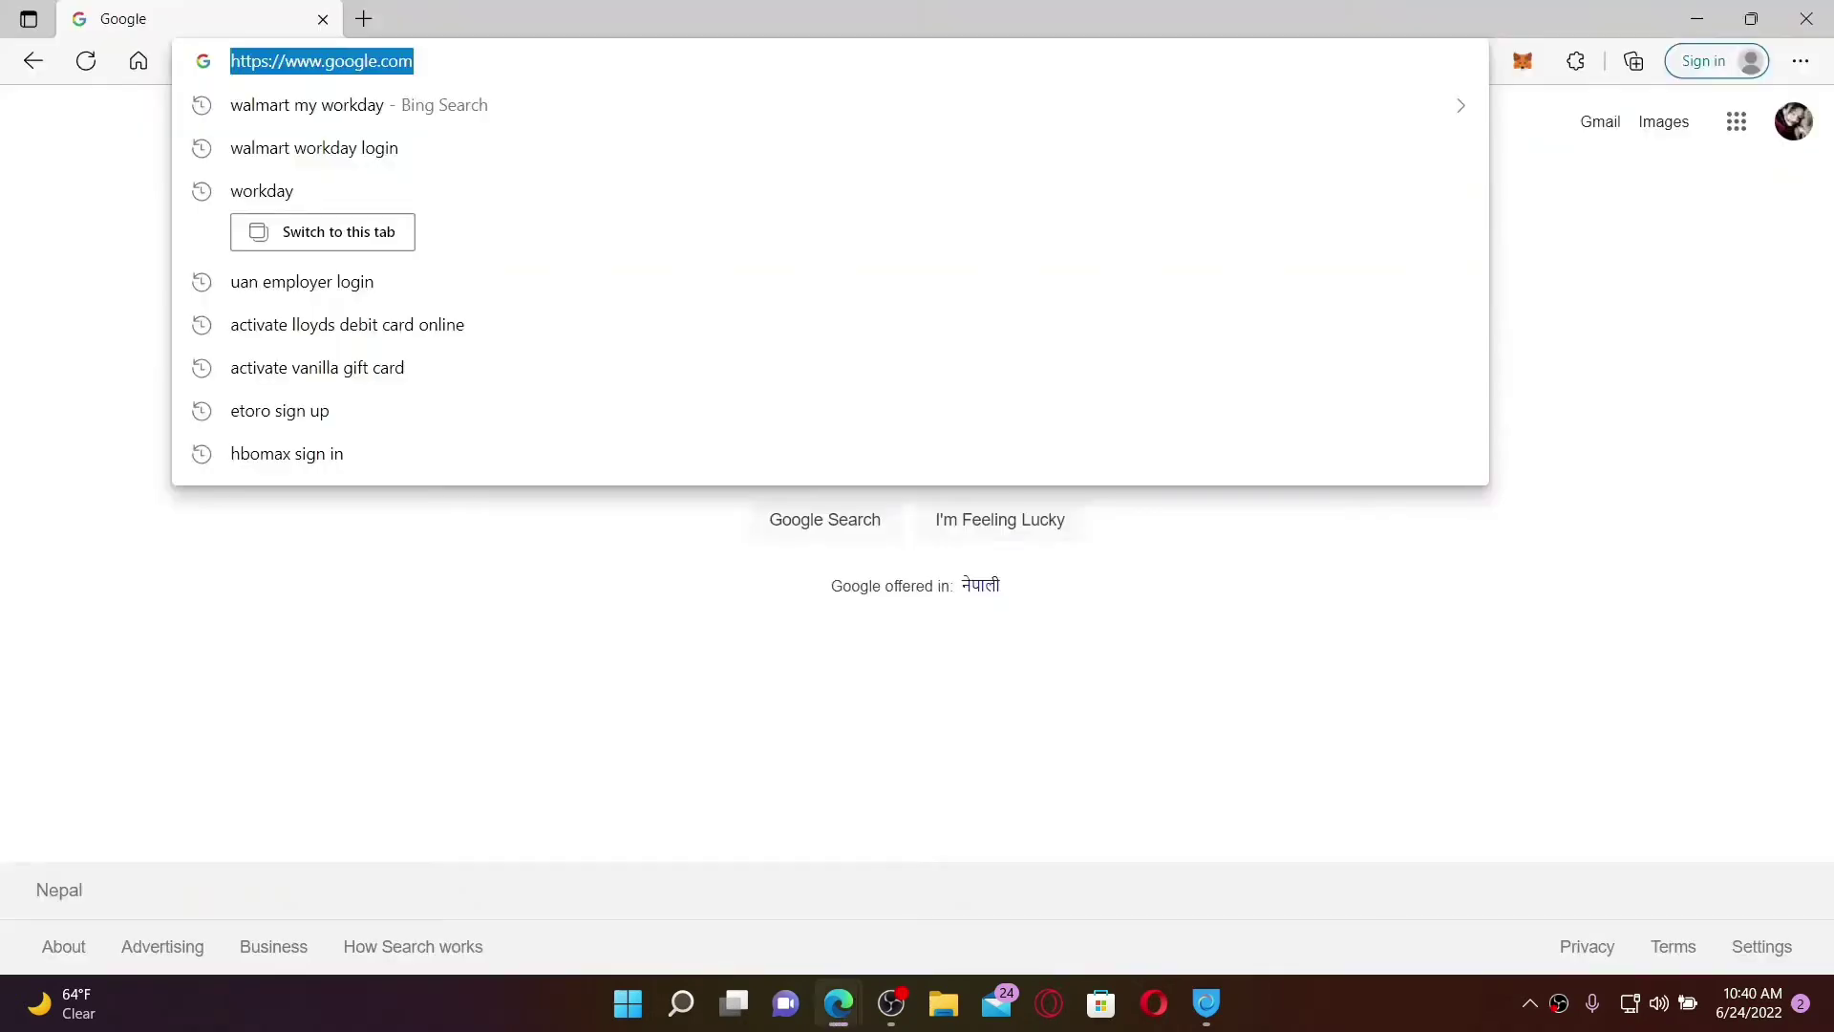
pyautogui.write('www.a')
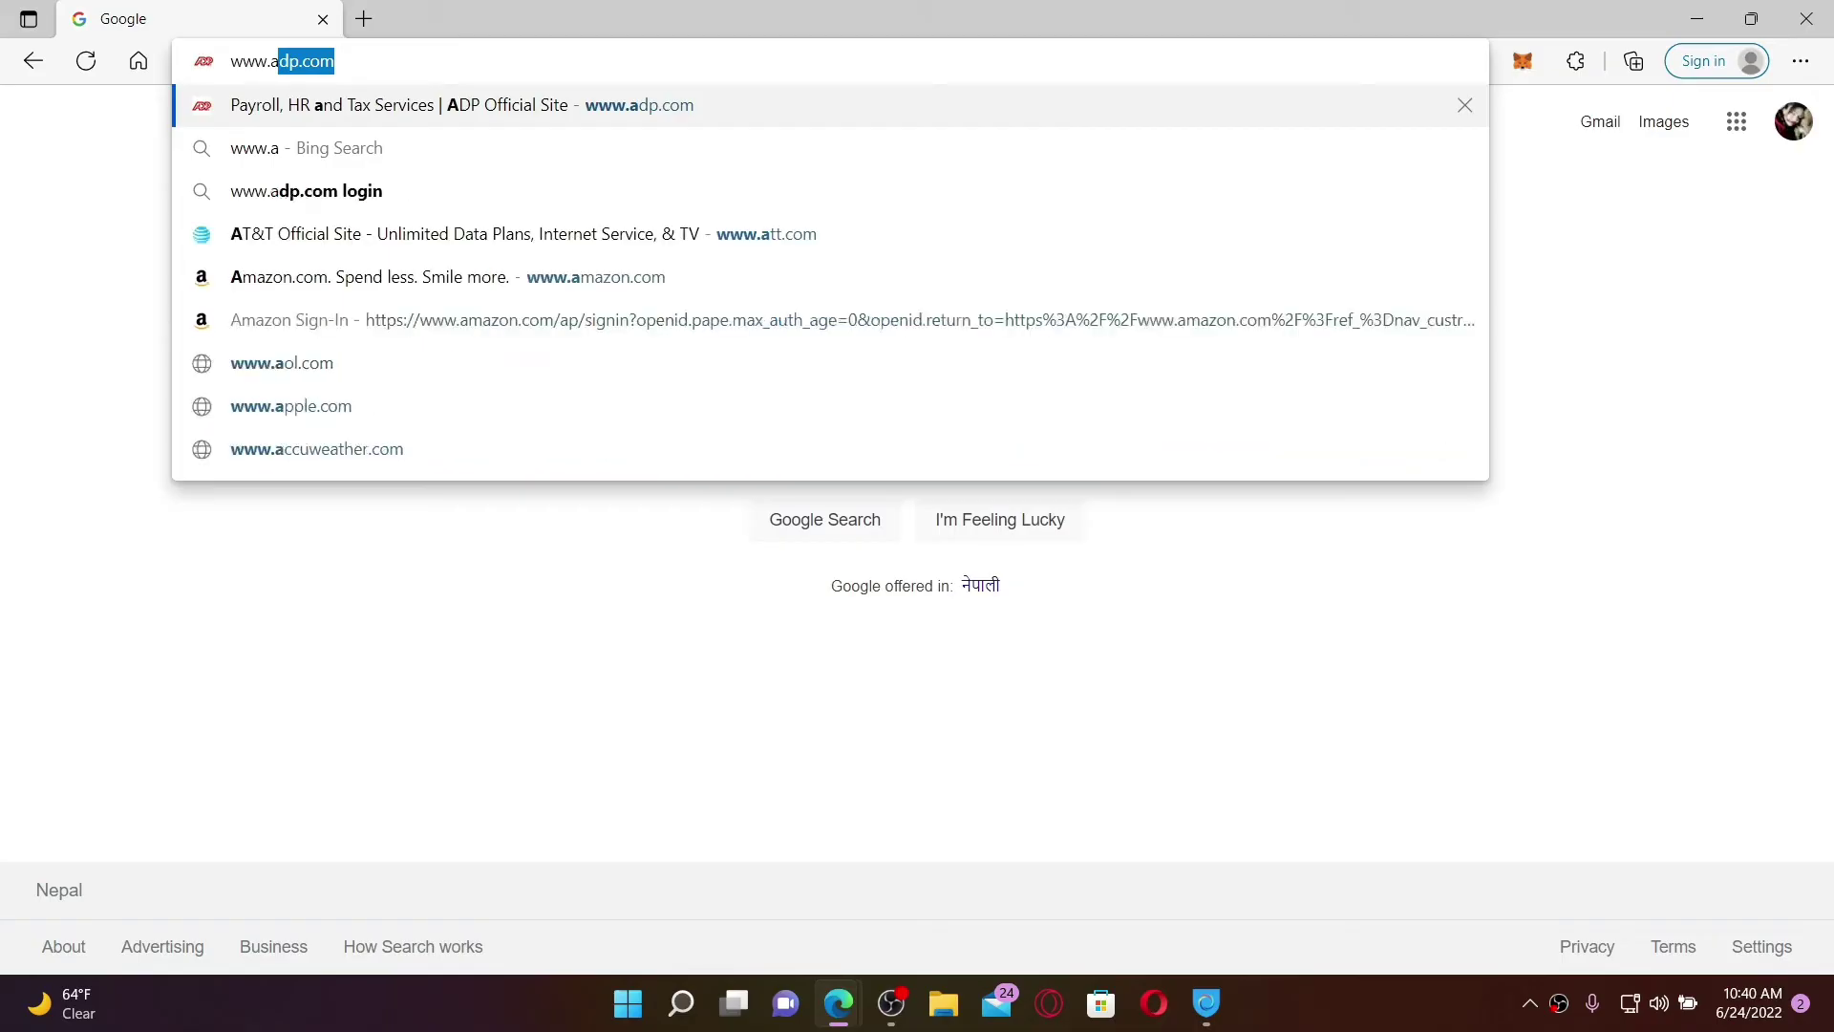
pyautogui.write('m')
# Step: Load amazon.com, go to Prime Video, and start the 30-day free Prime trial
pyautogui.press('Return')
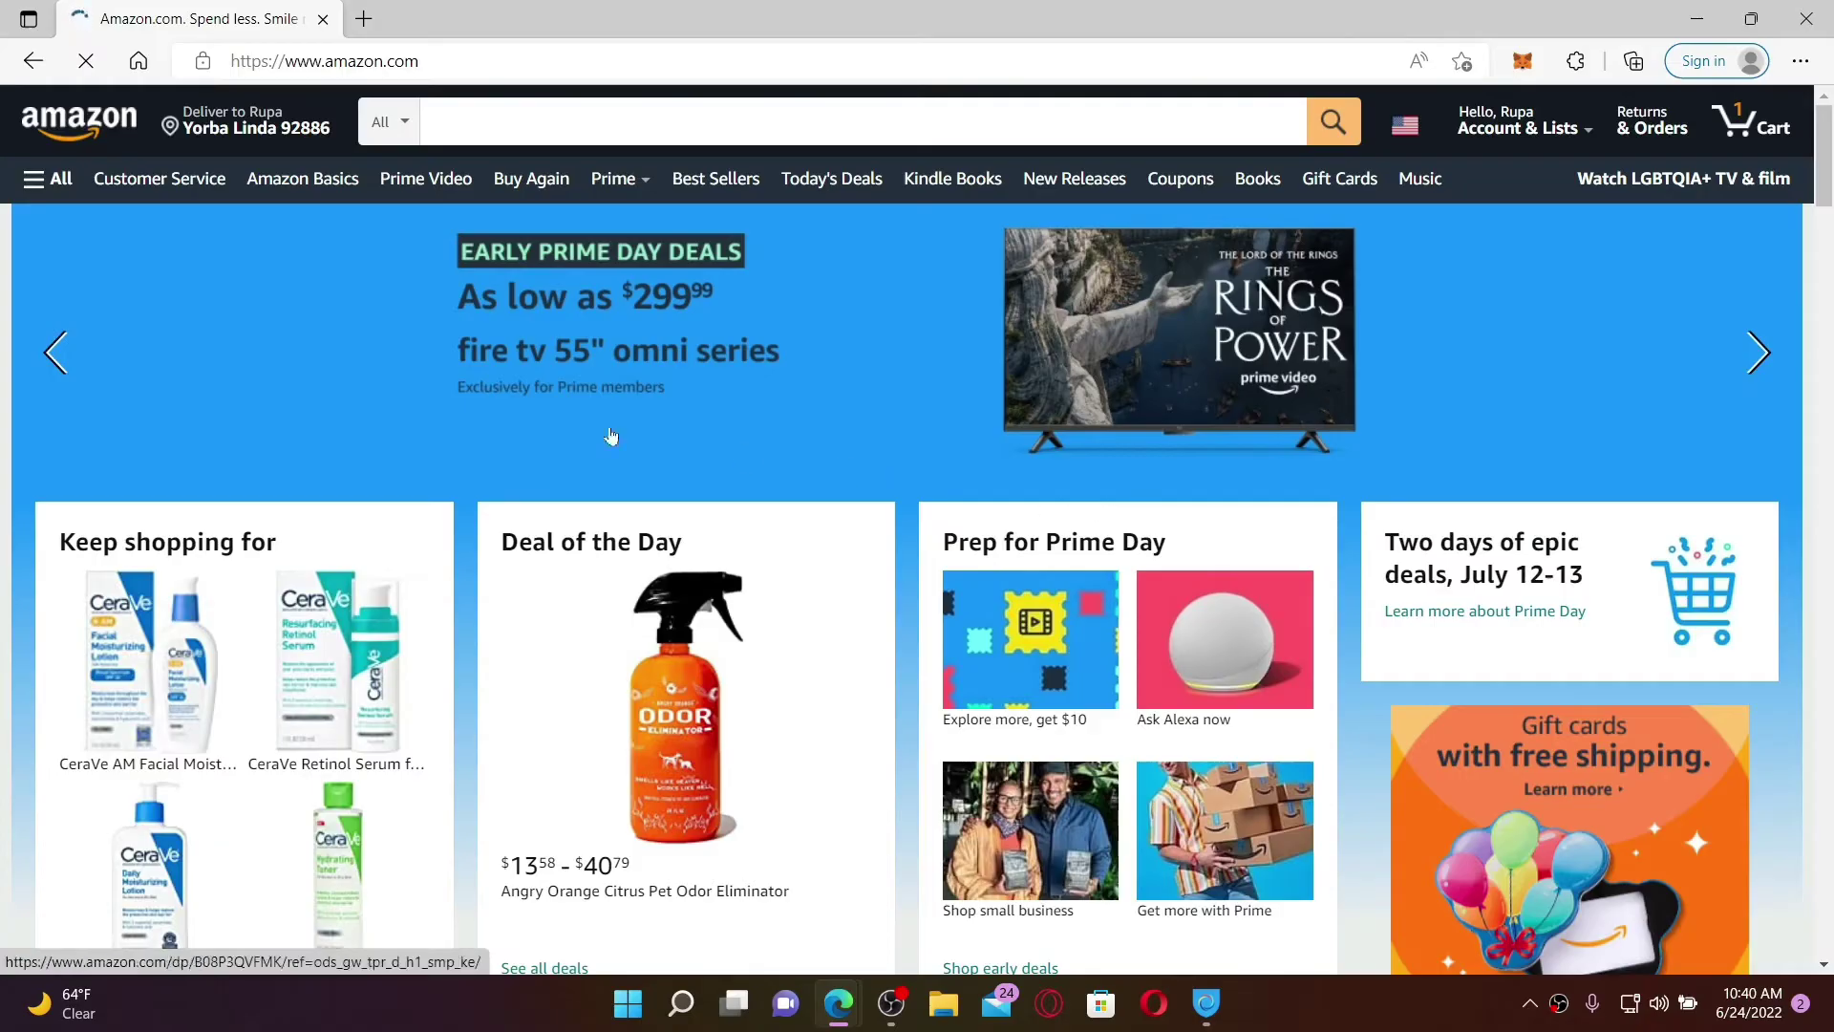
pyautogui.click(430, 179)
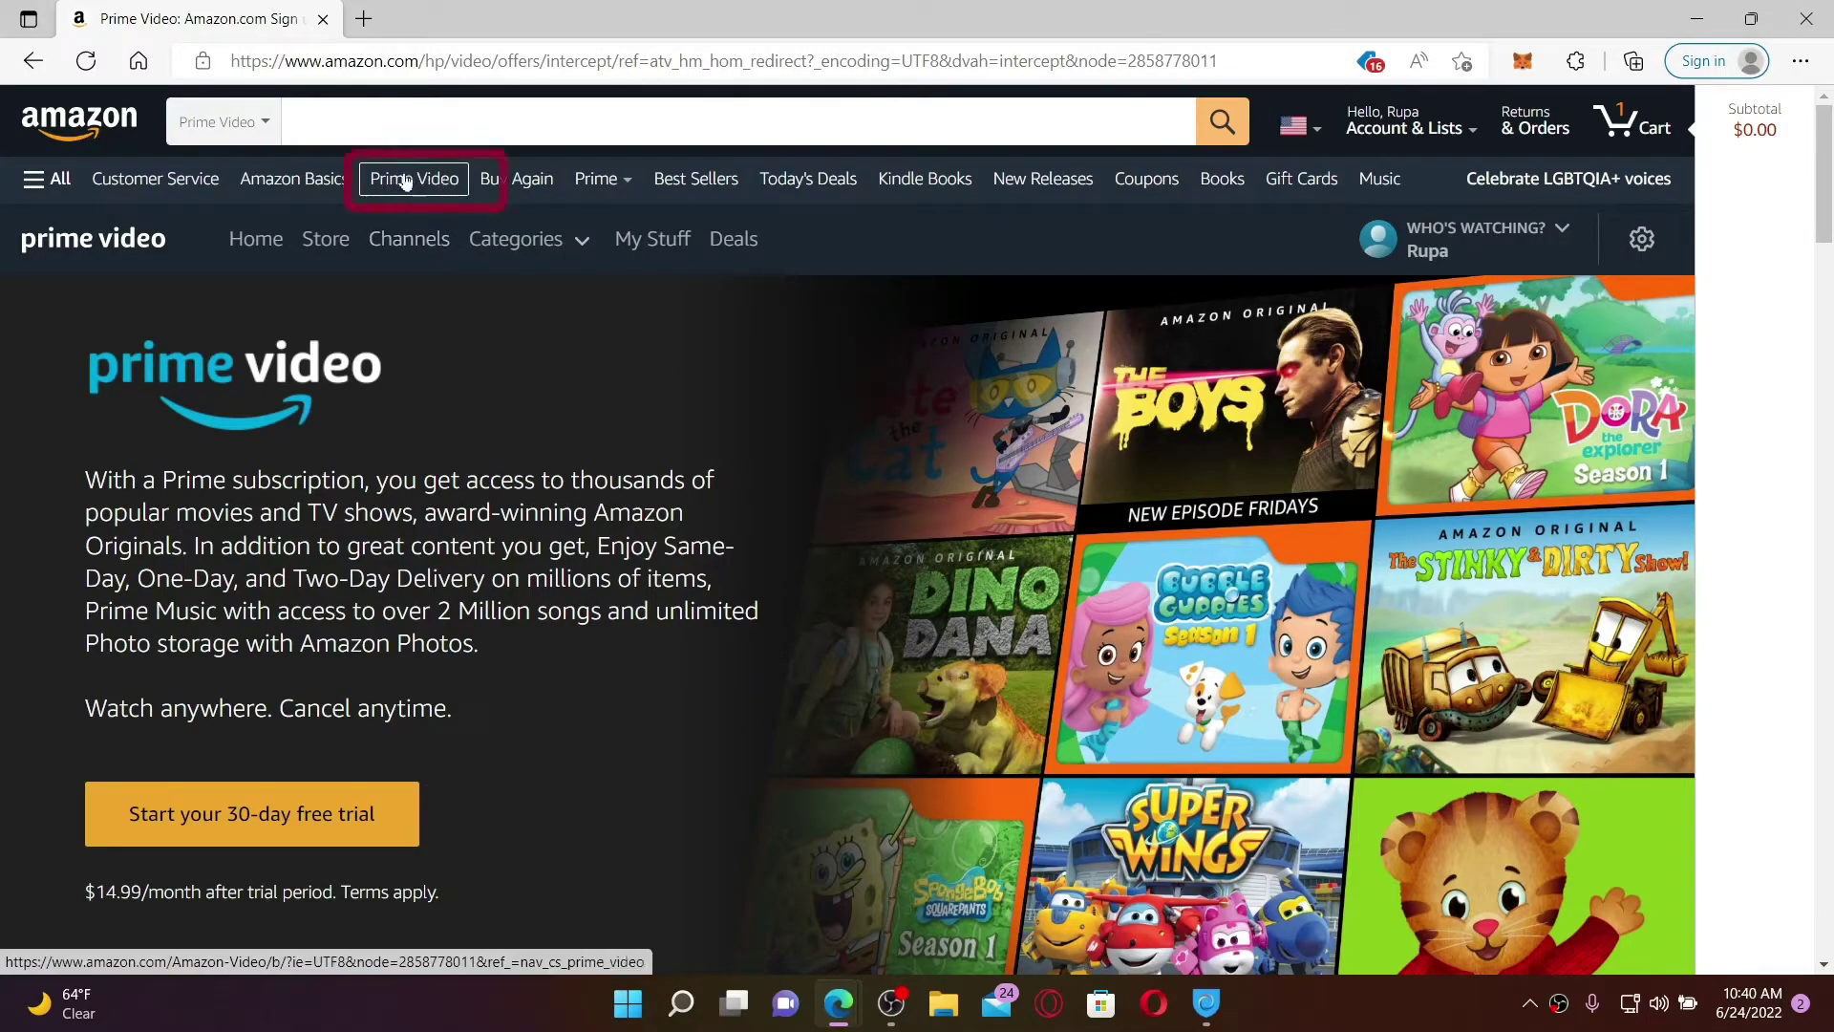
pyautogui.scroll(-2, 595, 644)
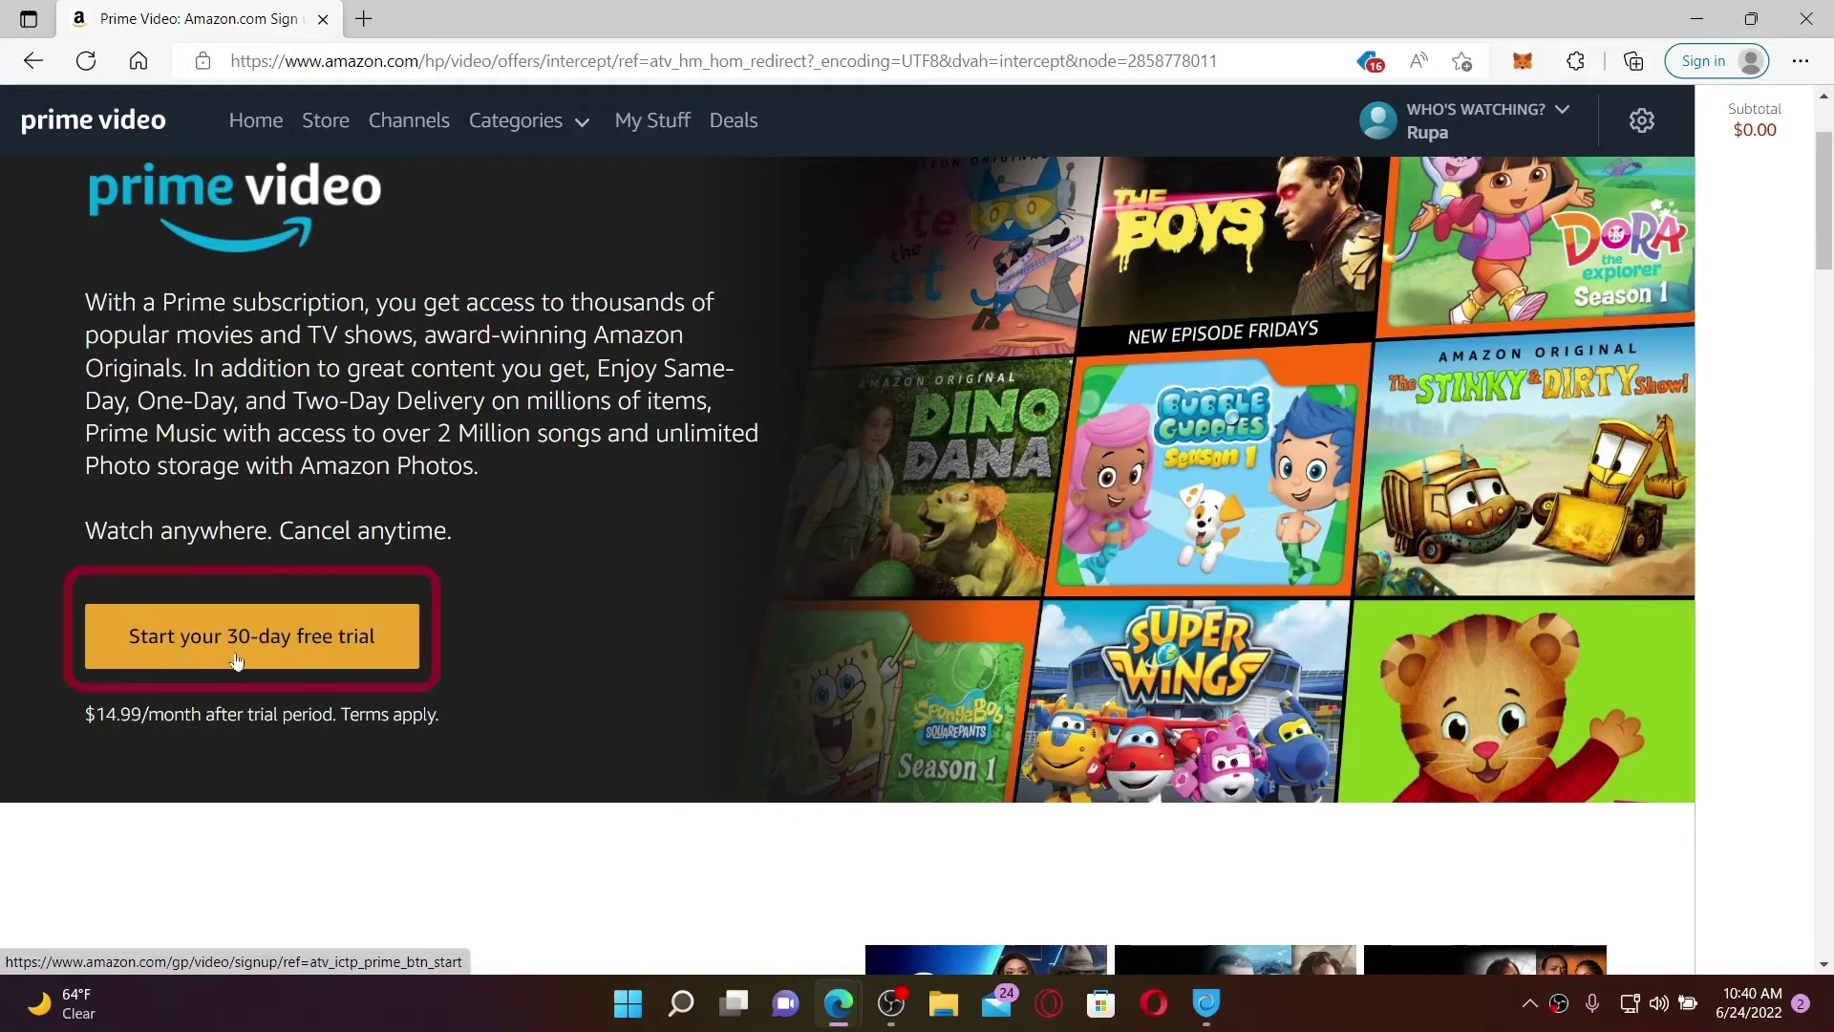
pyautogui.click(271, 647)
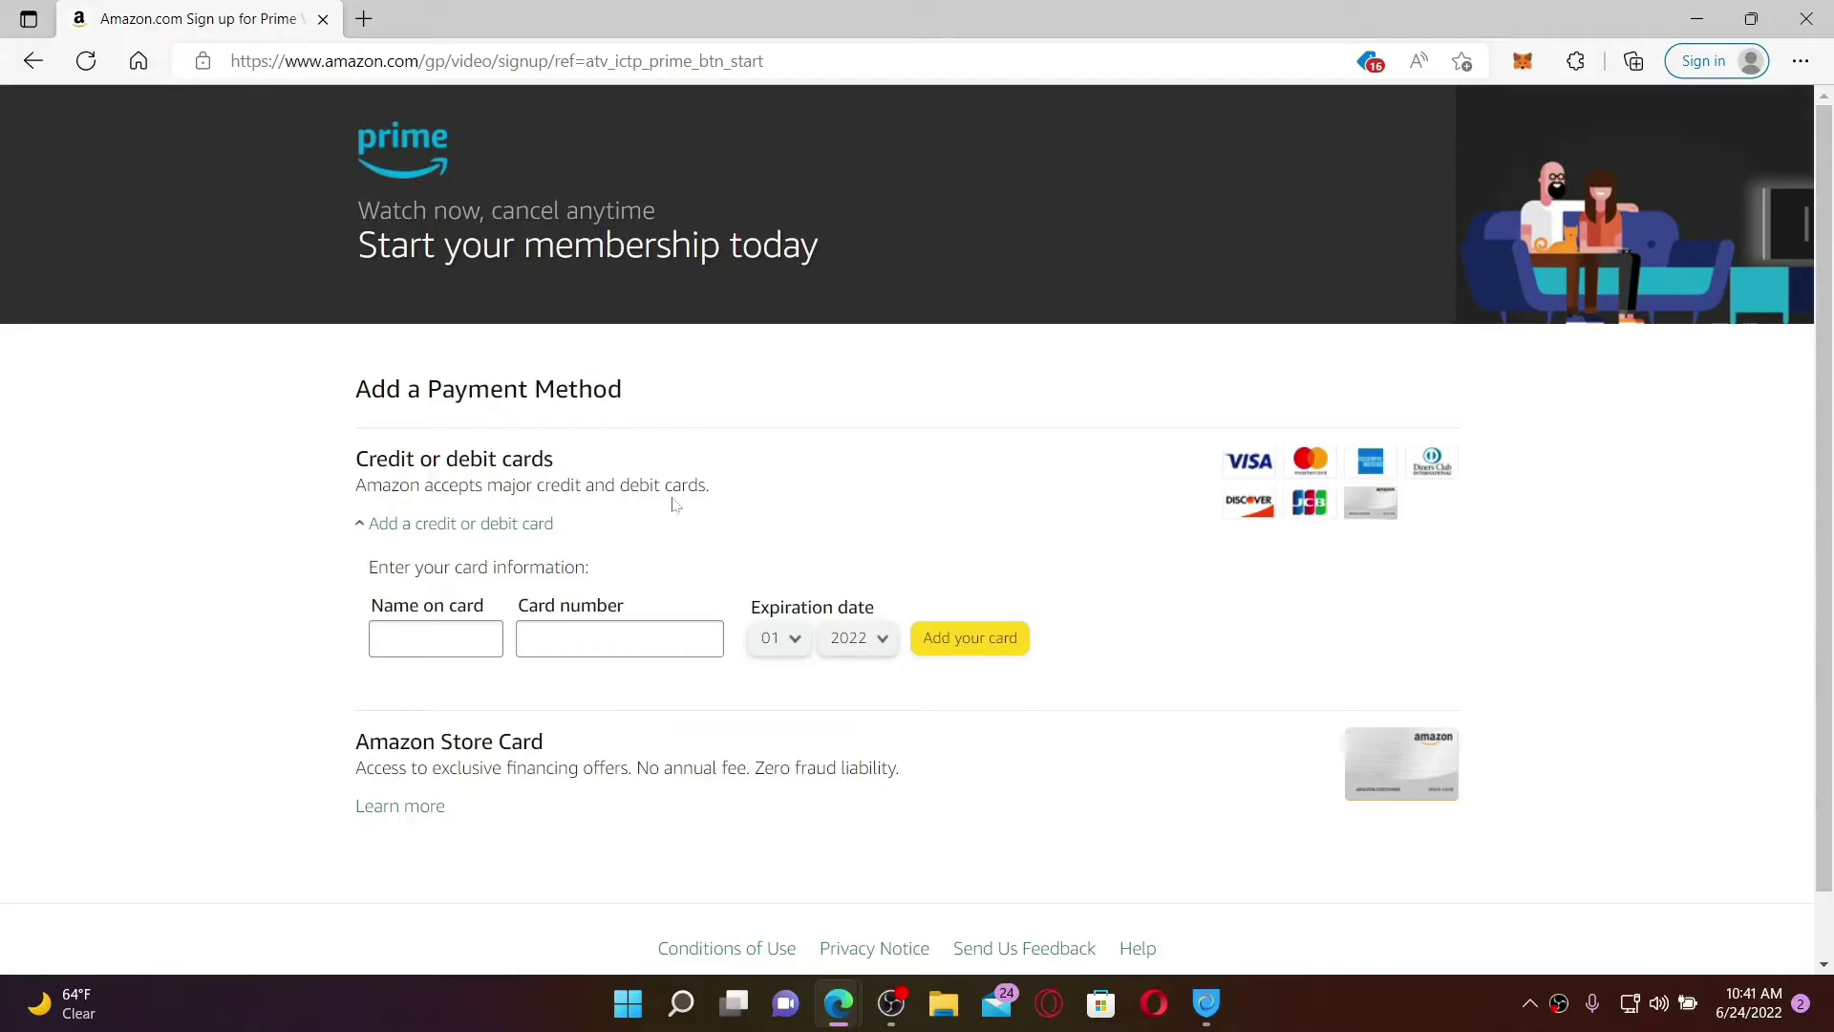
# Step: Autofill the card payment form from a saved card, continue, then minimize the browser
pyautogui.click(435, 638)
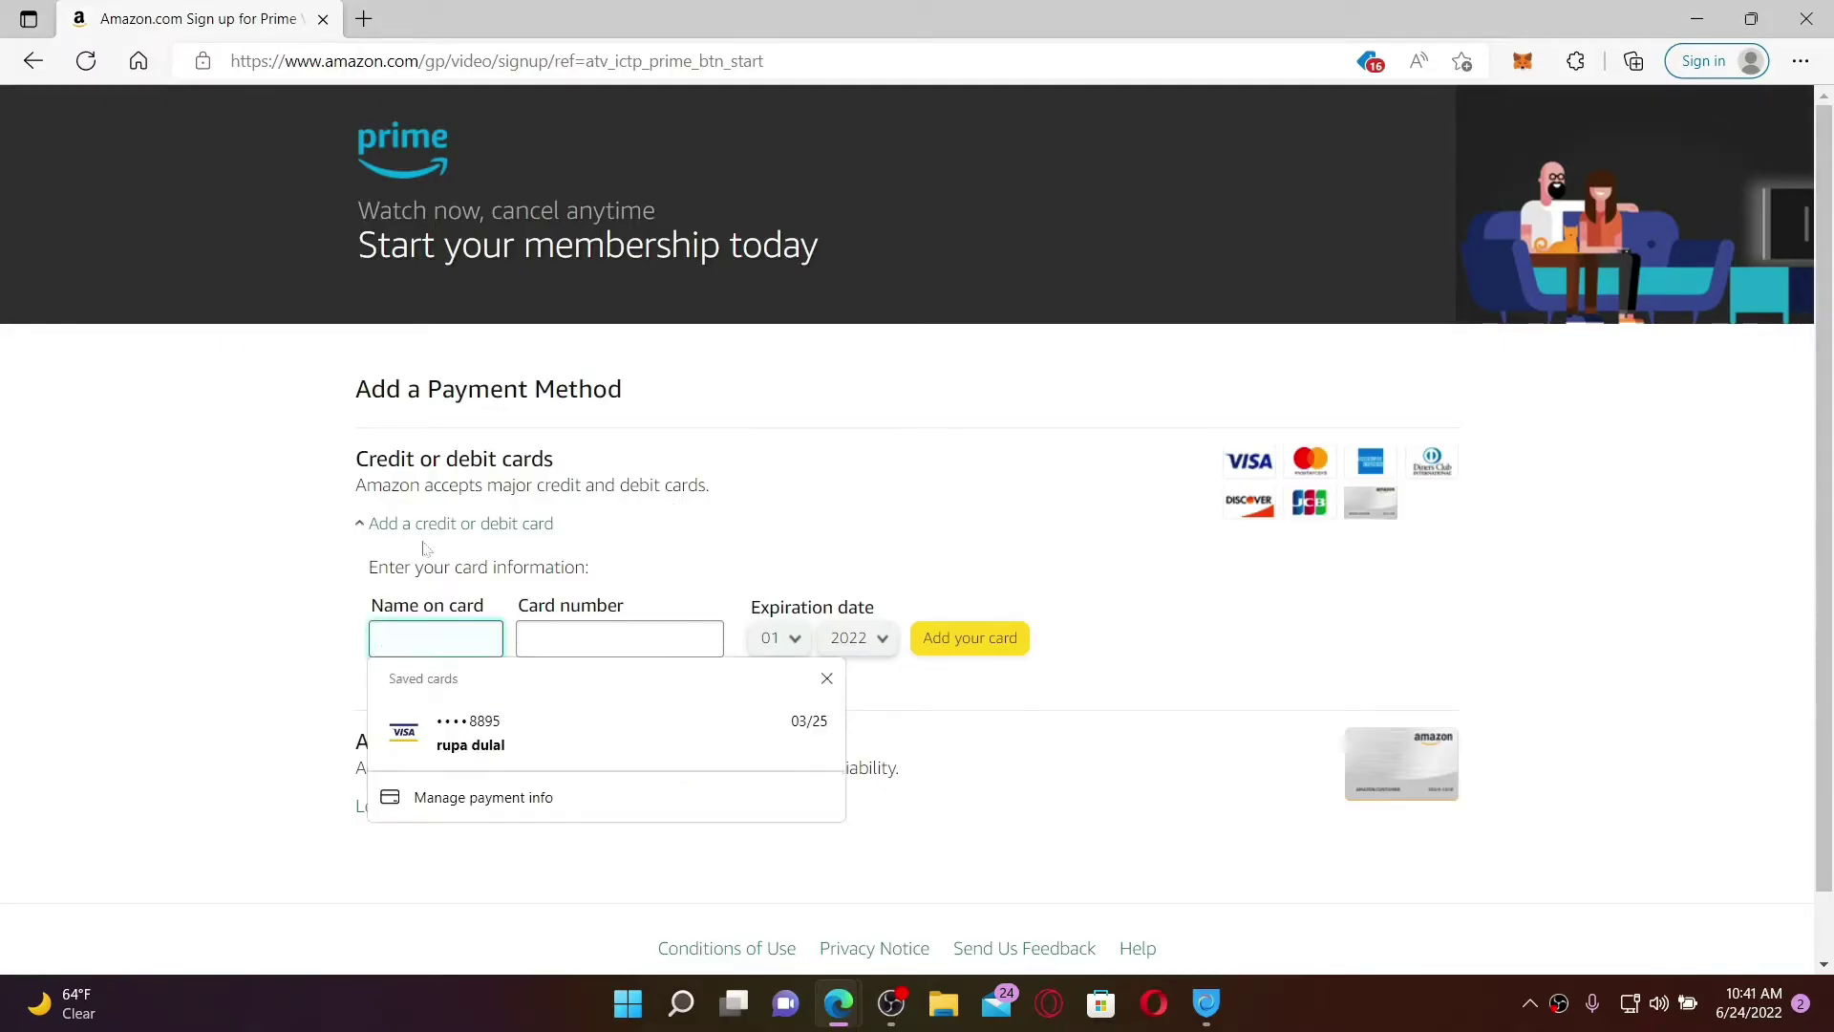
pyautogui.click(311, 397)
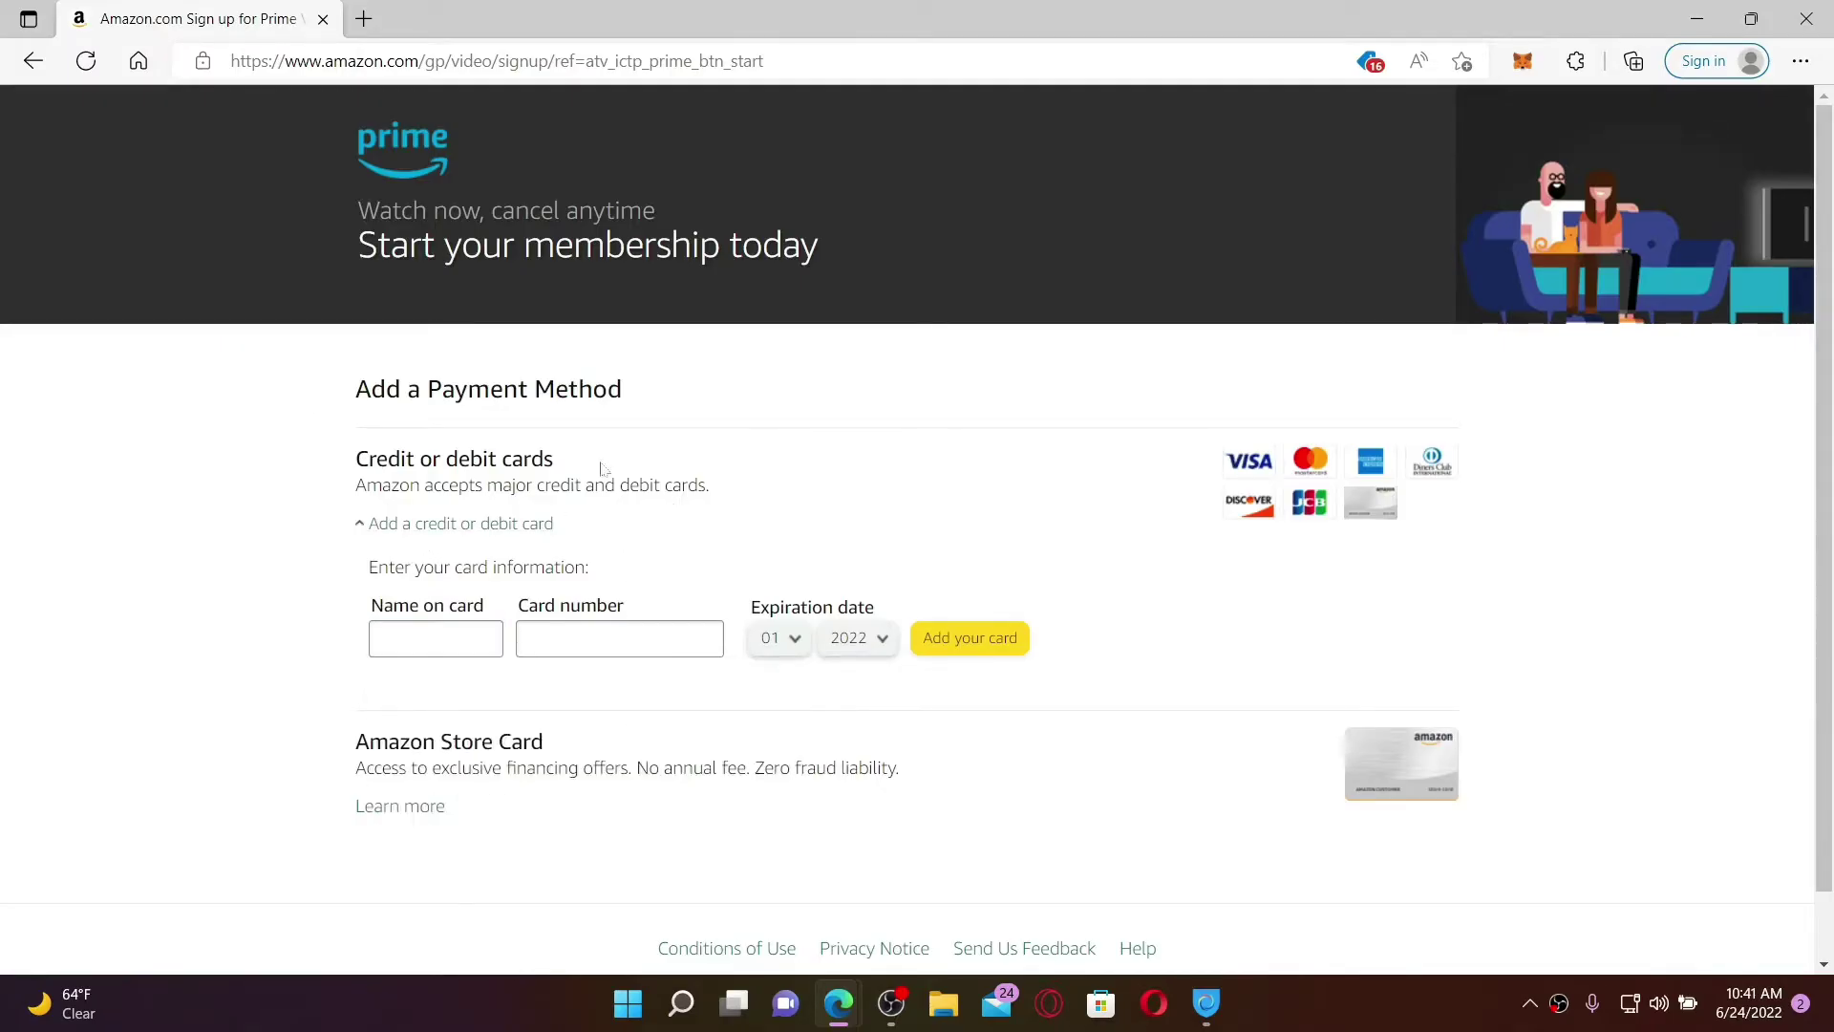
pyautogui.scroll(-1, 286, 611)
pyautogui.click(378, 569)
pyautogui.click(652, 566)
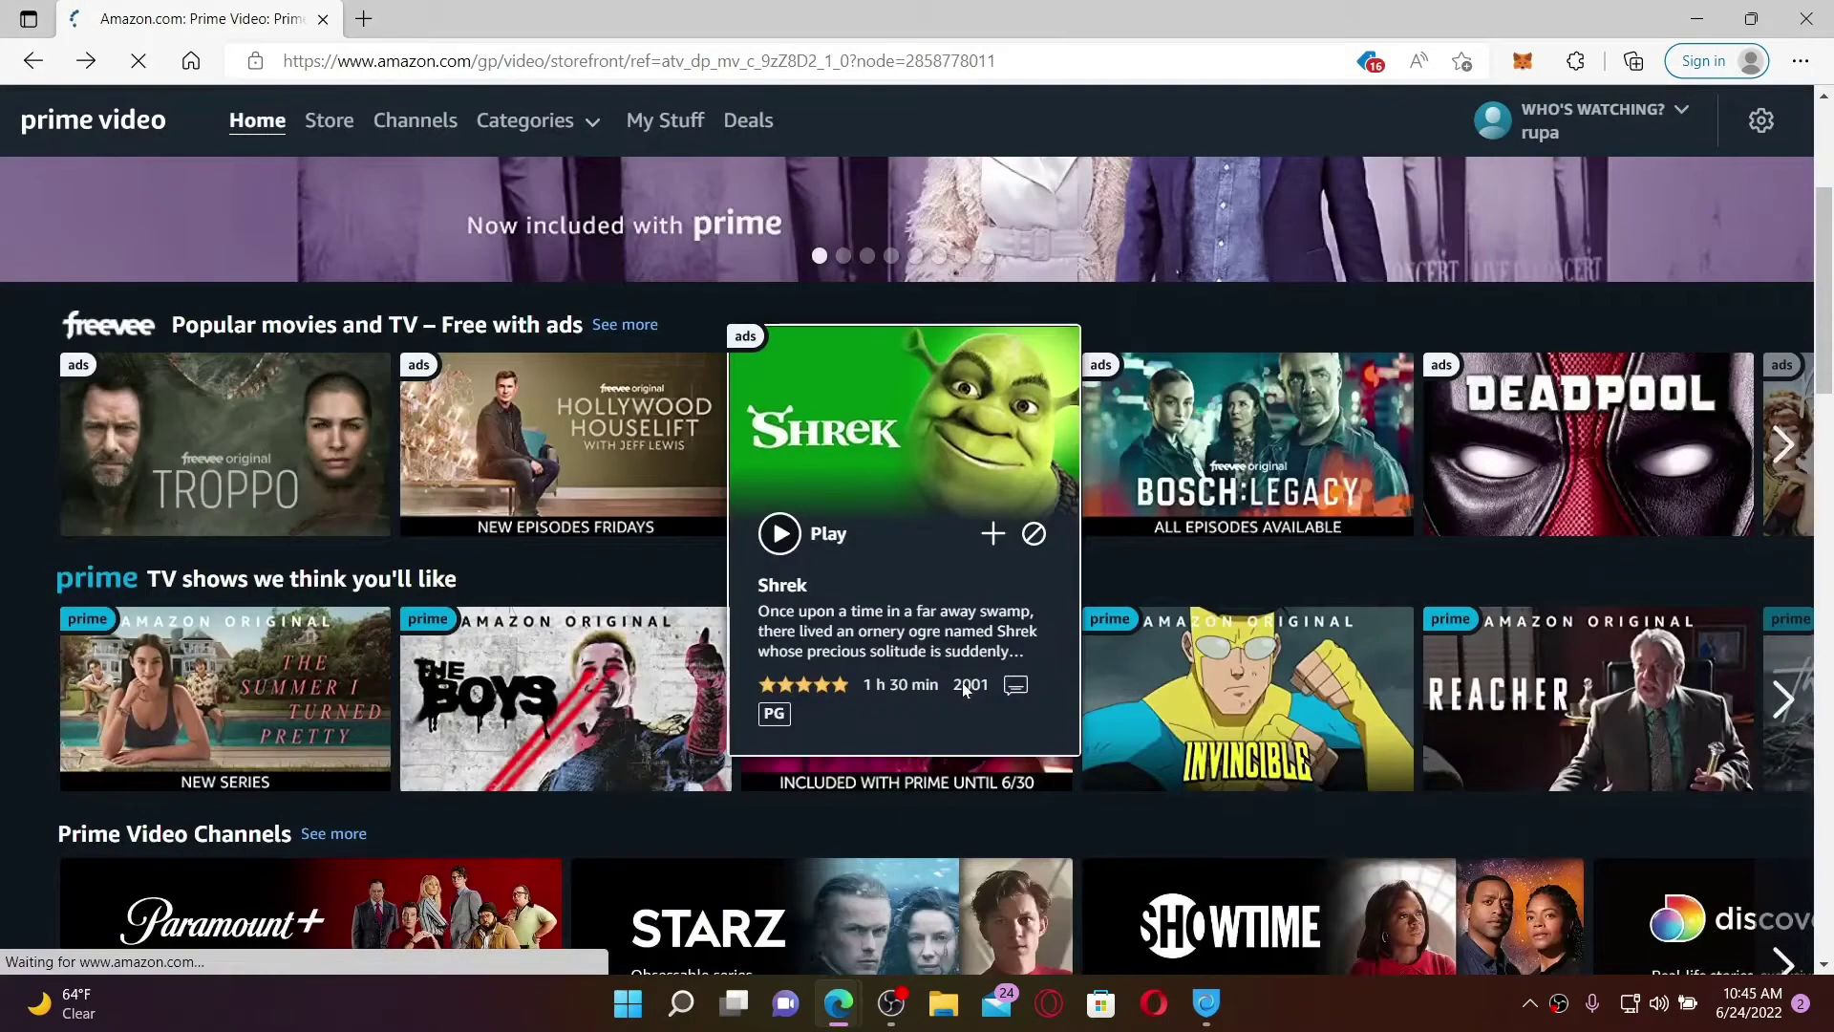
pyautogui.scroll(-2, 961, 682)
pyautogui.scroll(-6, 961, 682)
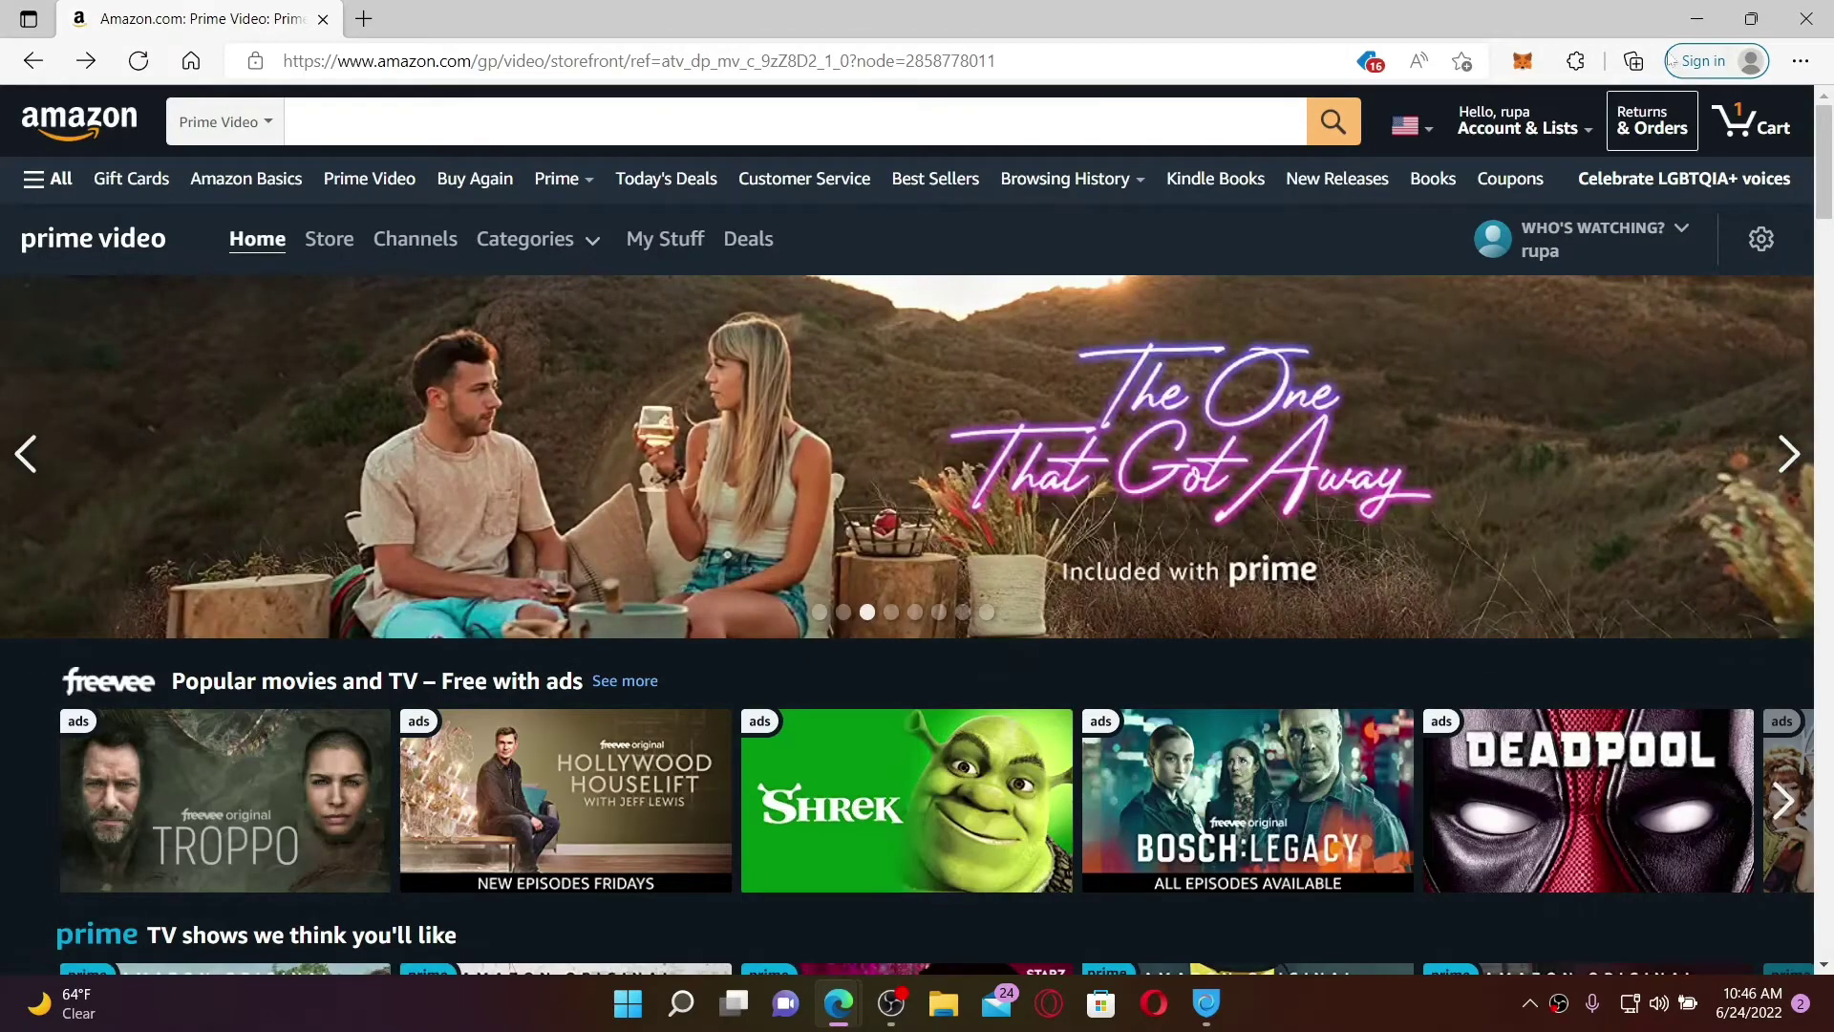
pyautogui.click(1696, 18)
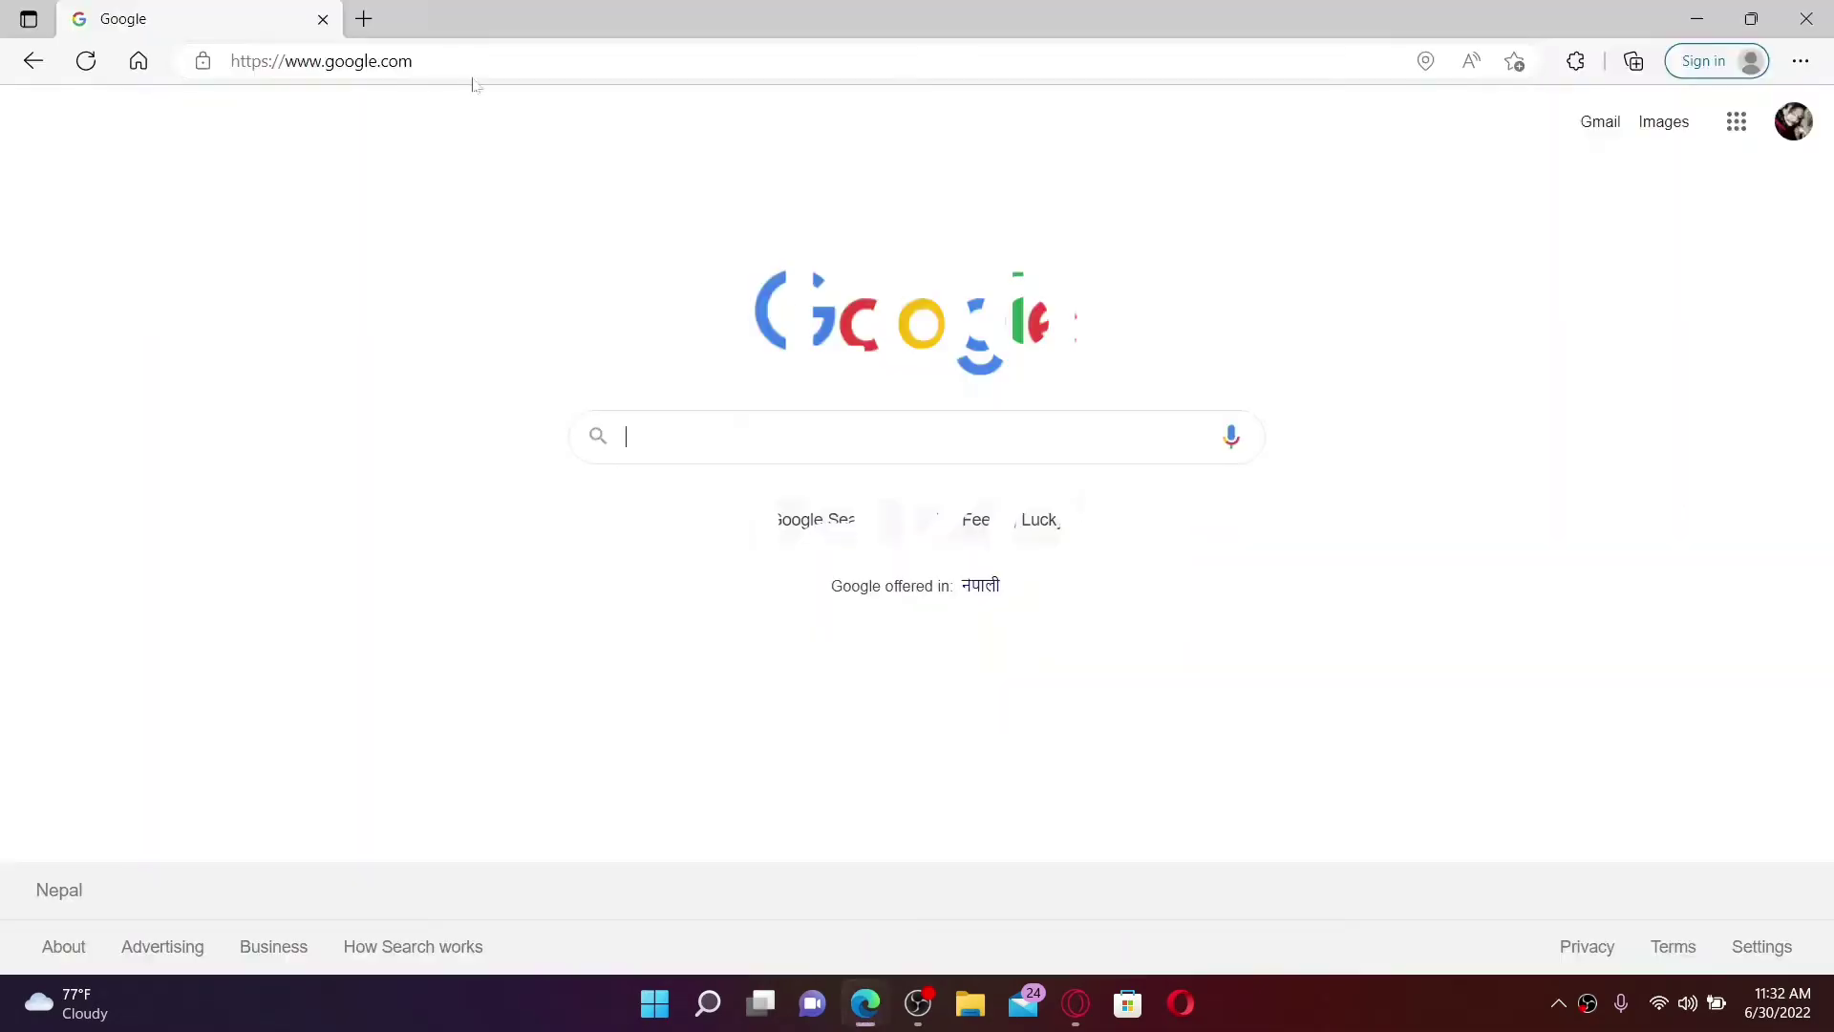
pyautogui.click(470, 63)
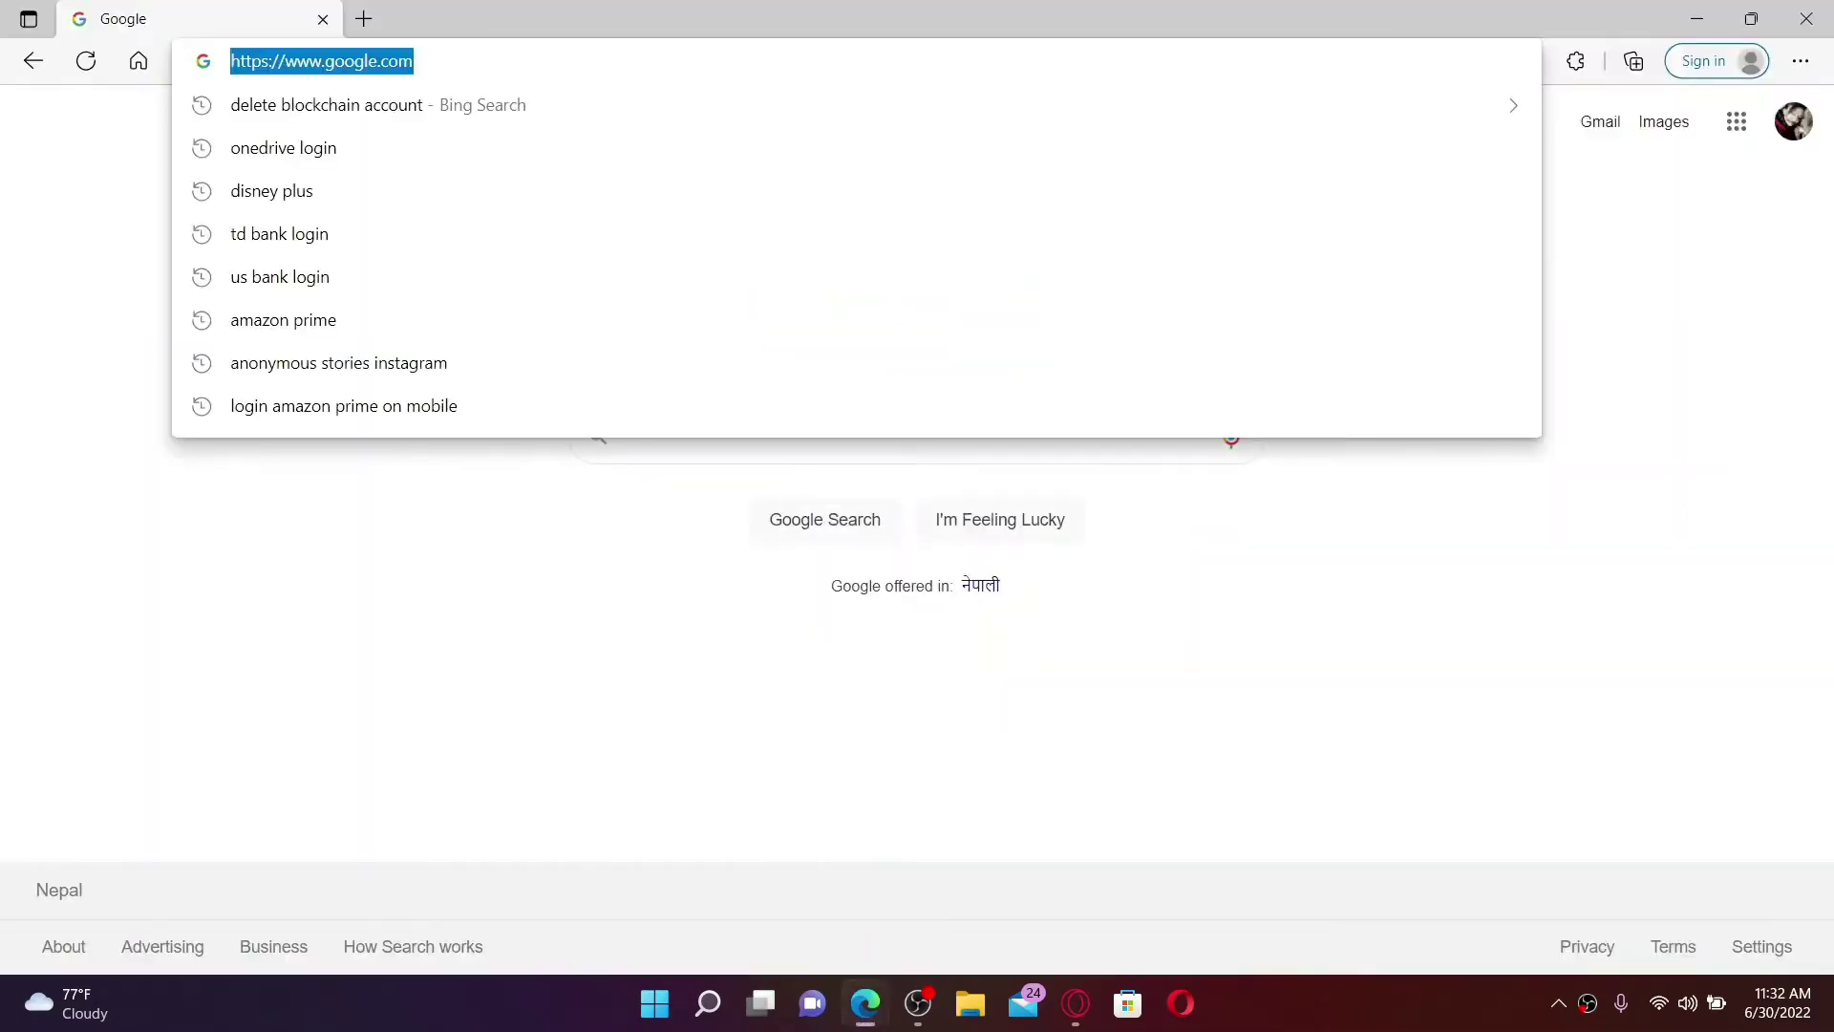
pyautogui.write('www')
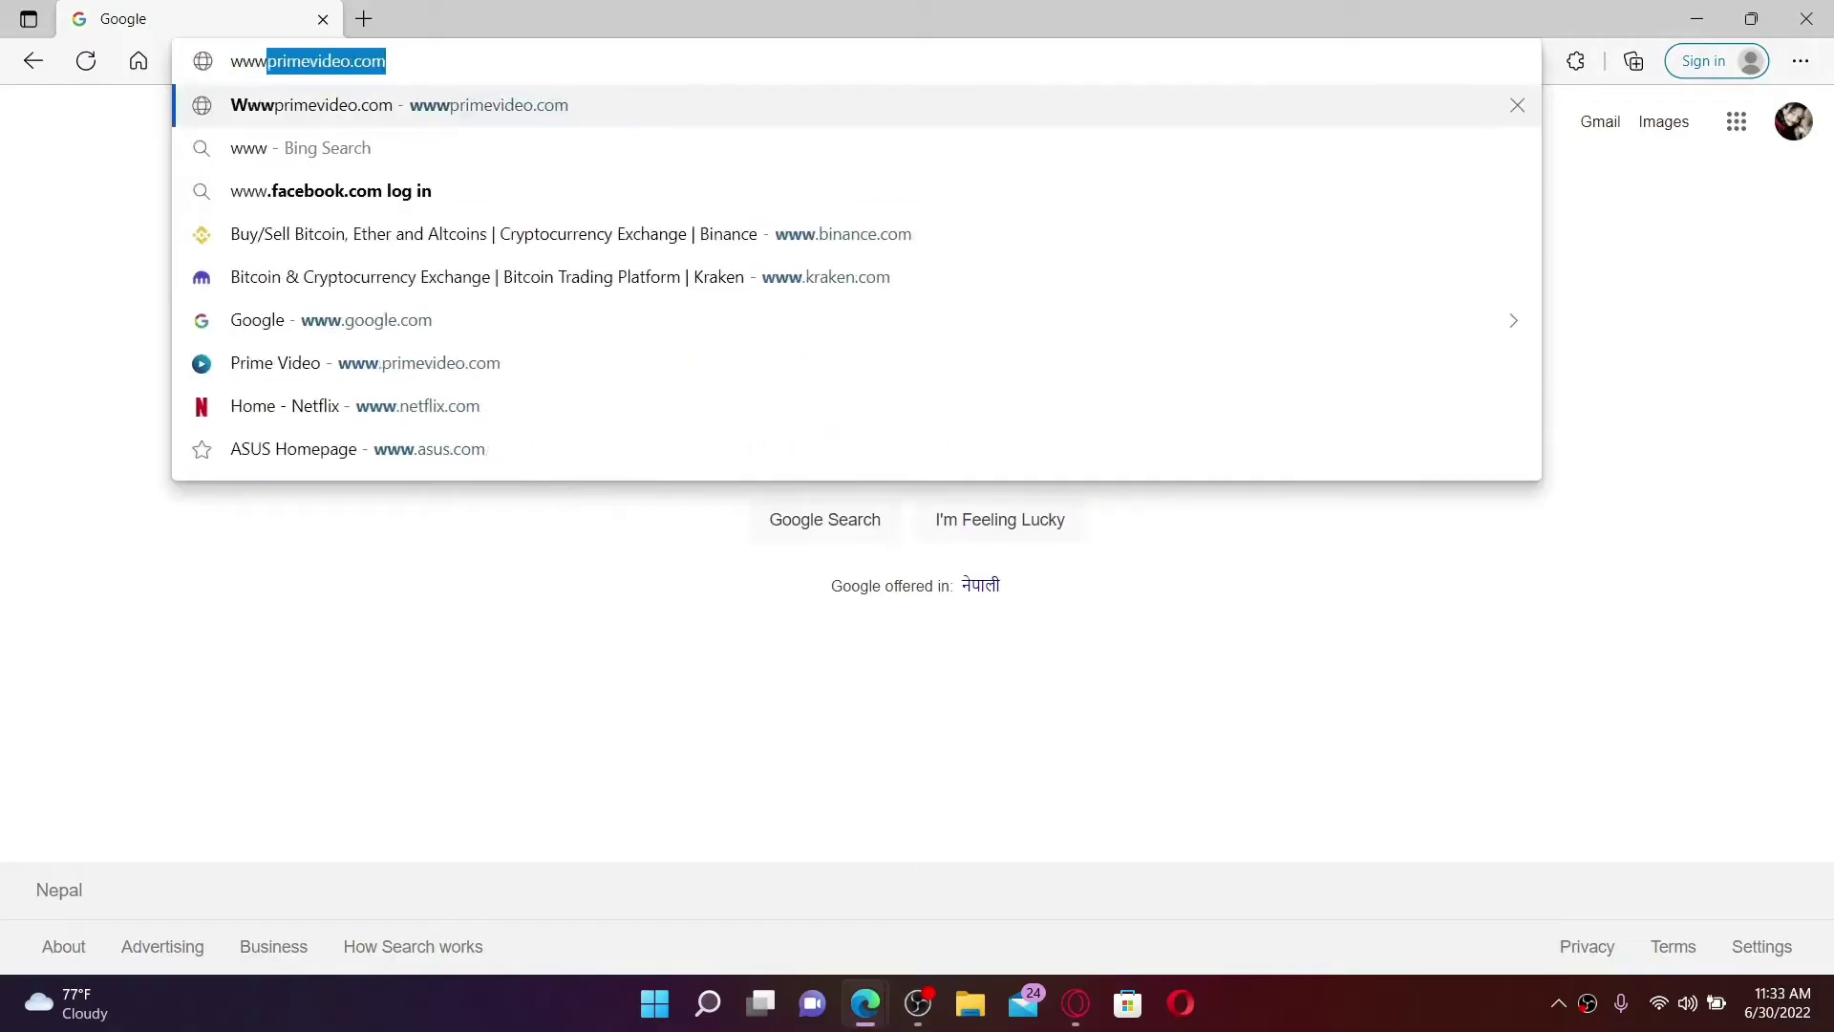
pyautogui.write('.primevideo.com')
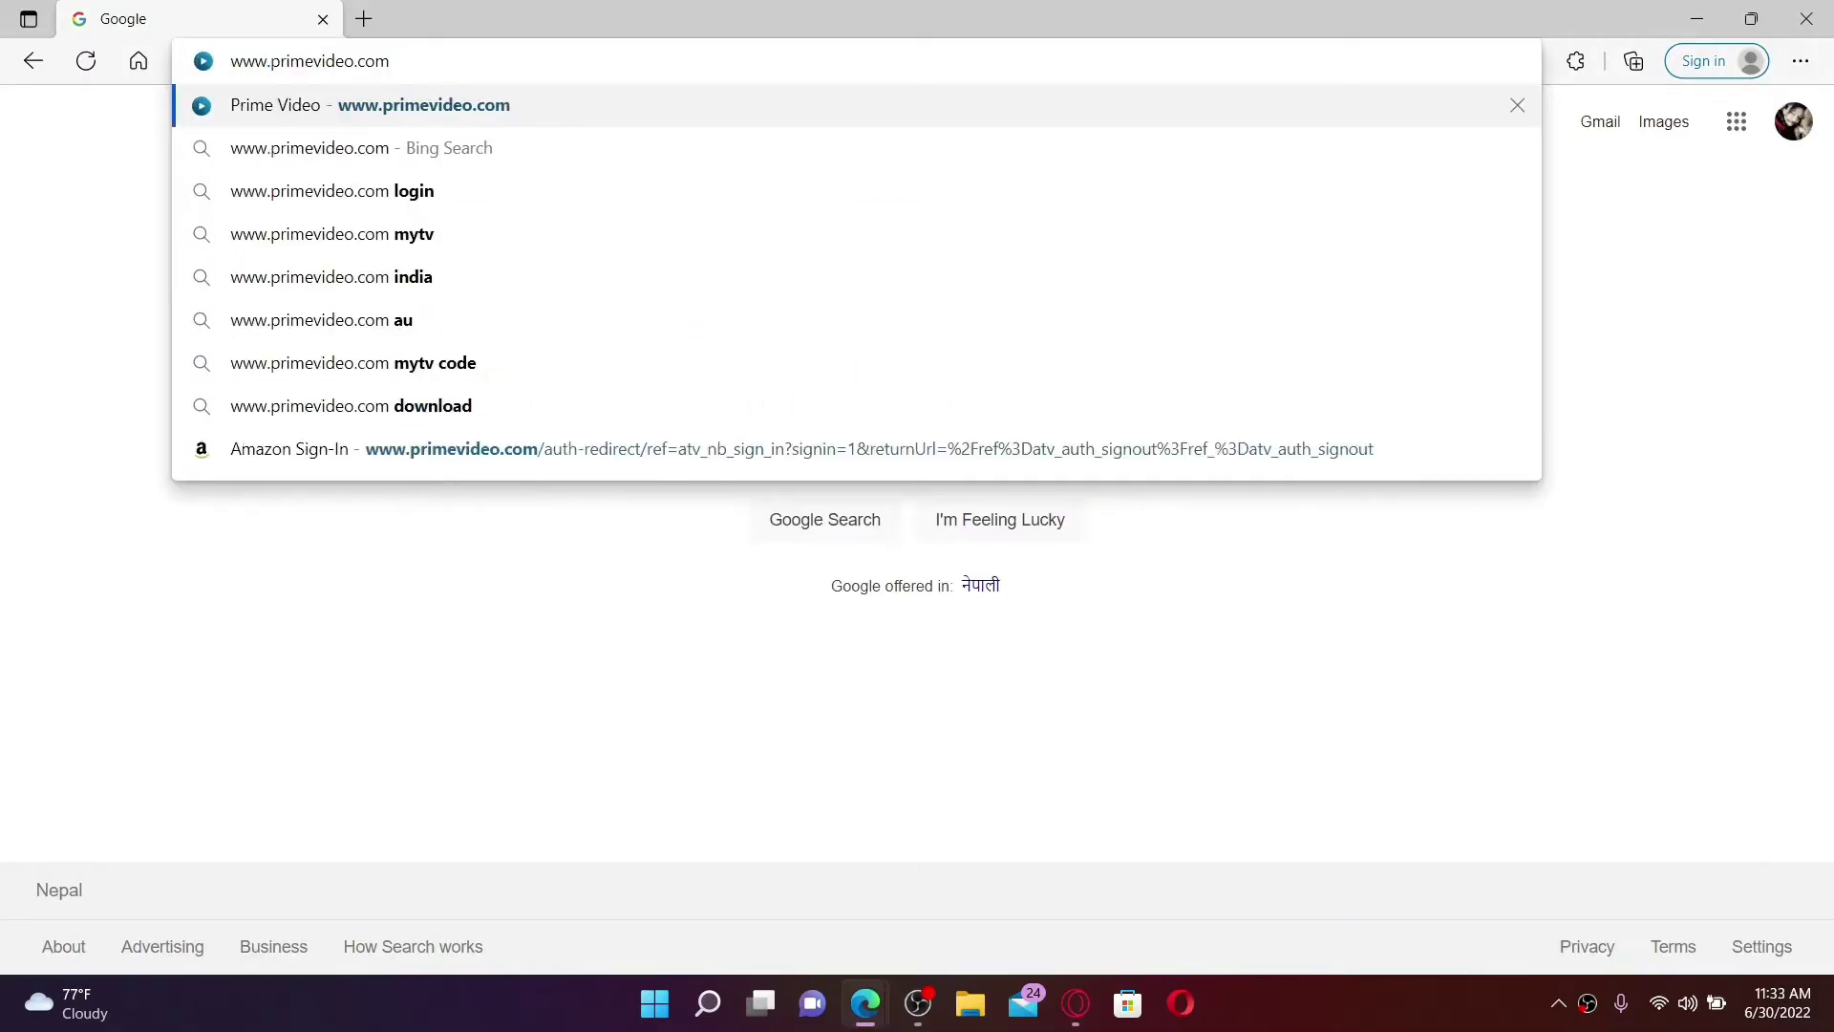
pyautogui.press('Return')
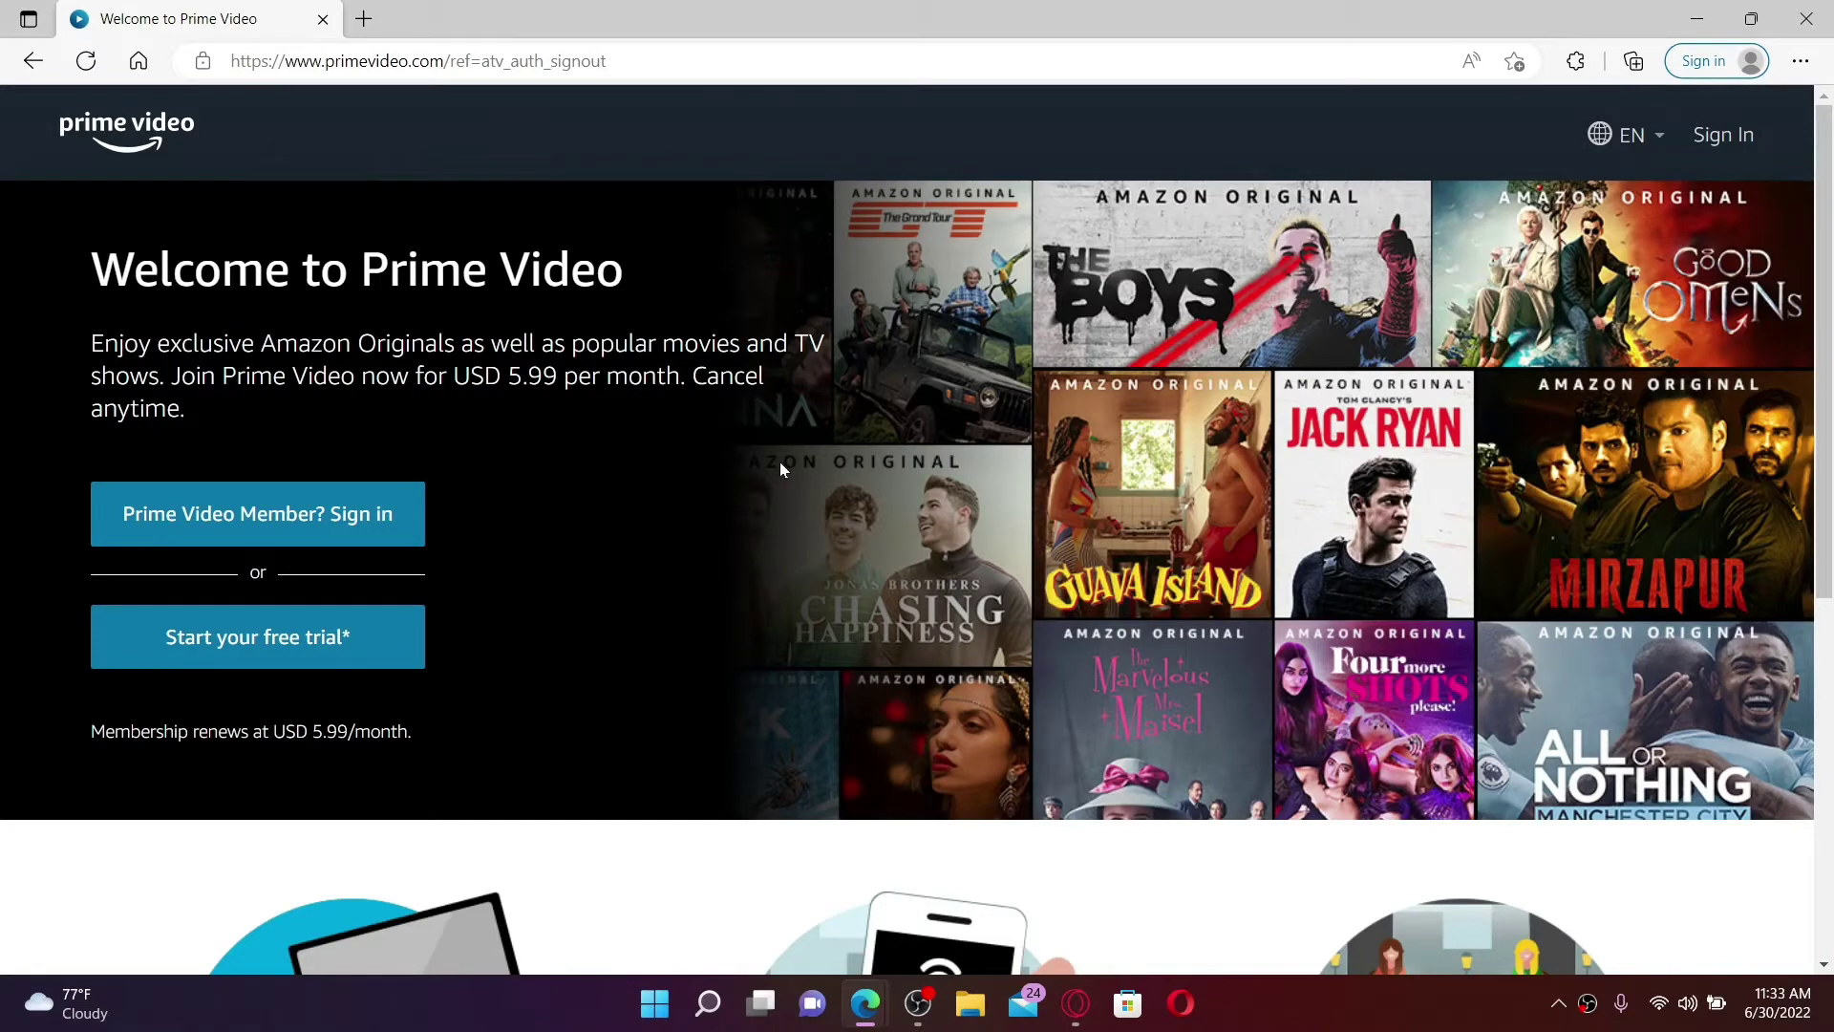
# Step: Sign in with the saved account e-mail, ticking 'Keep me signed in'
pyautogui.click(1736, 140)
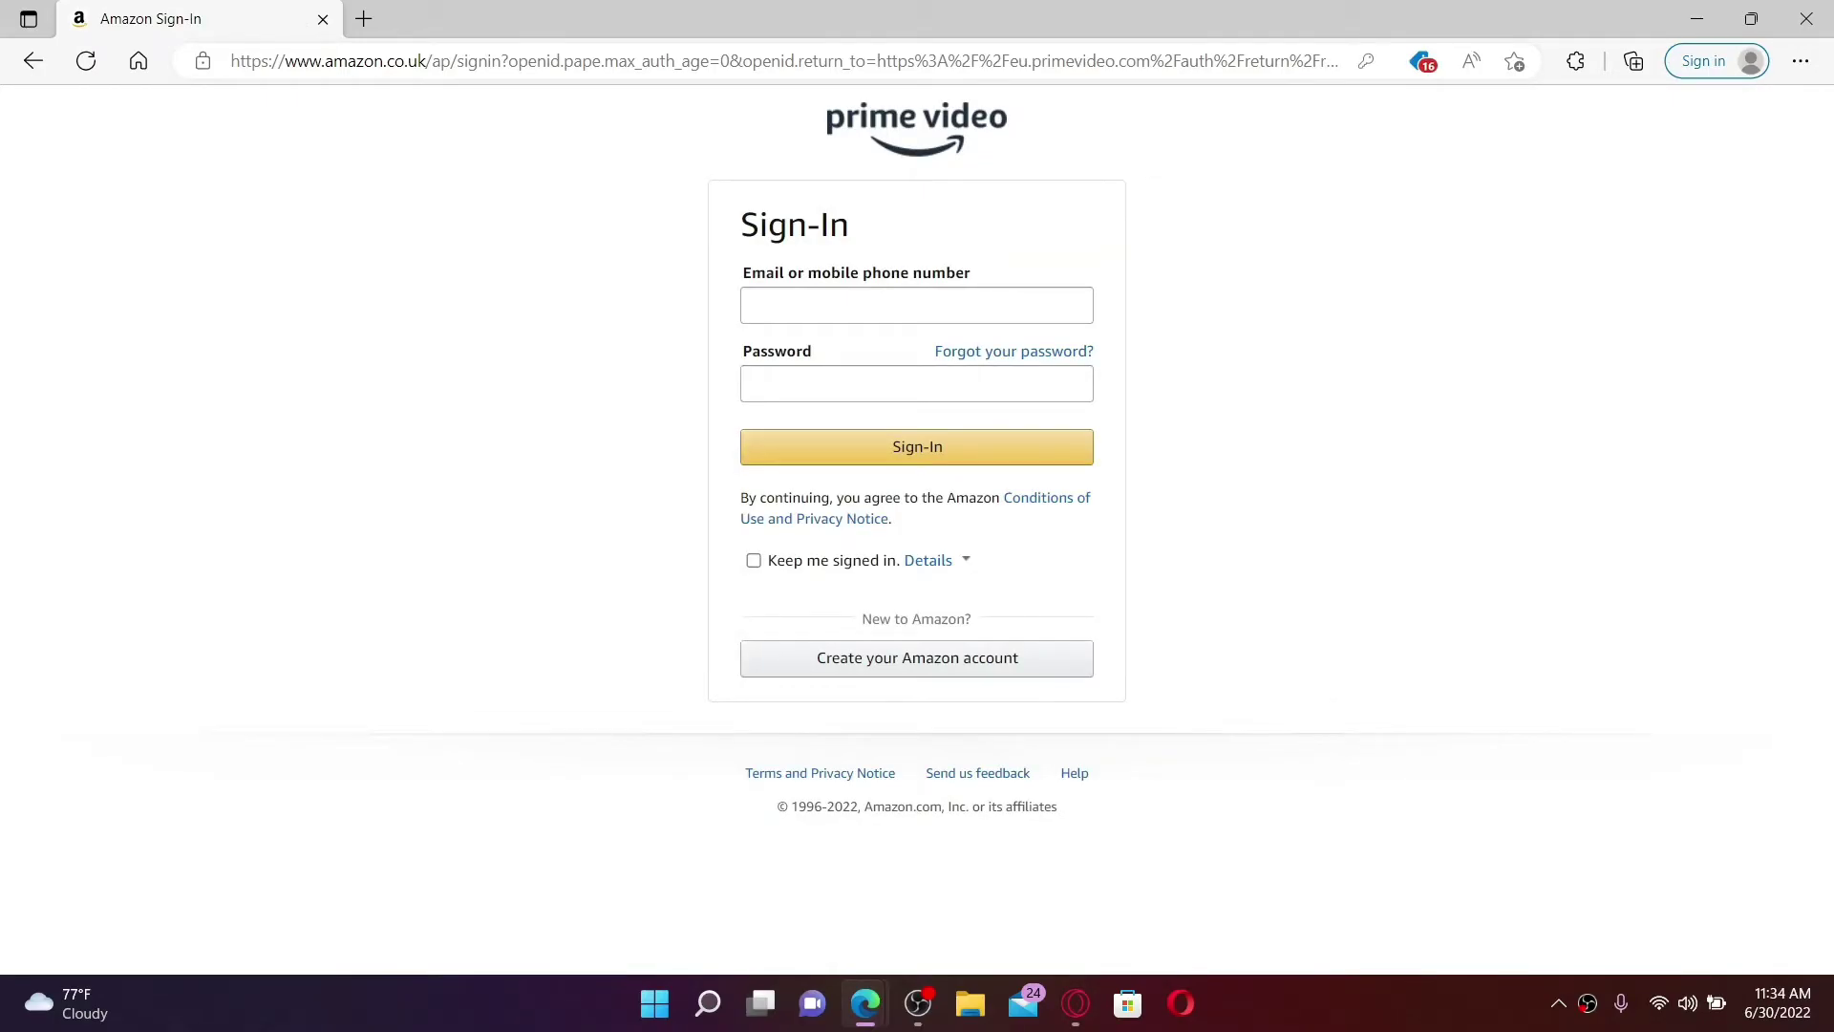
pyautogui.click(822, 305)
pyautogui.click(831, 382)
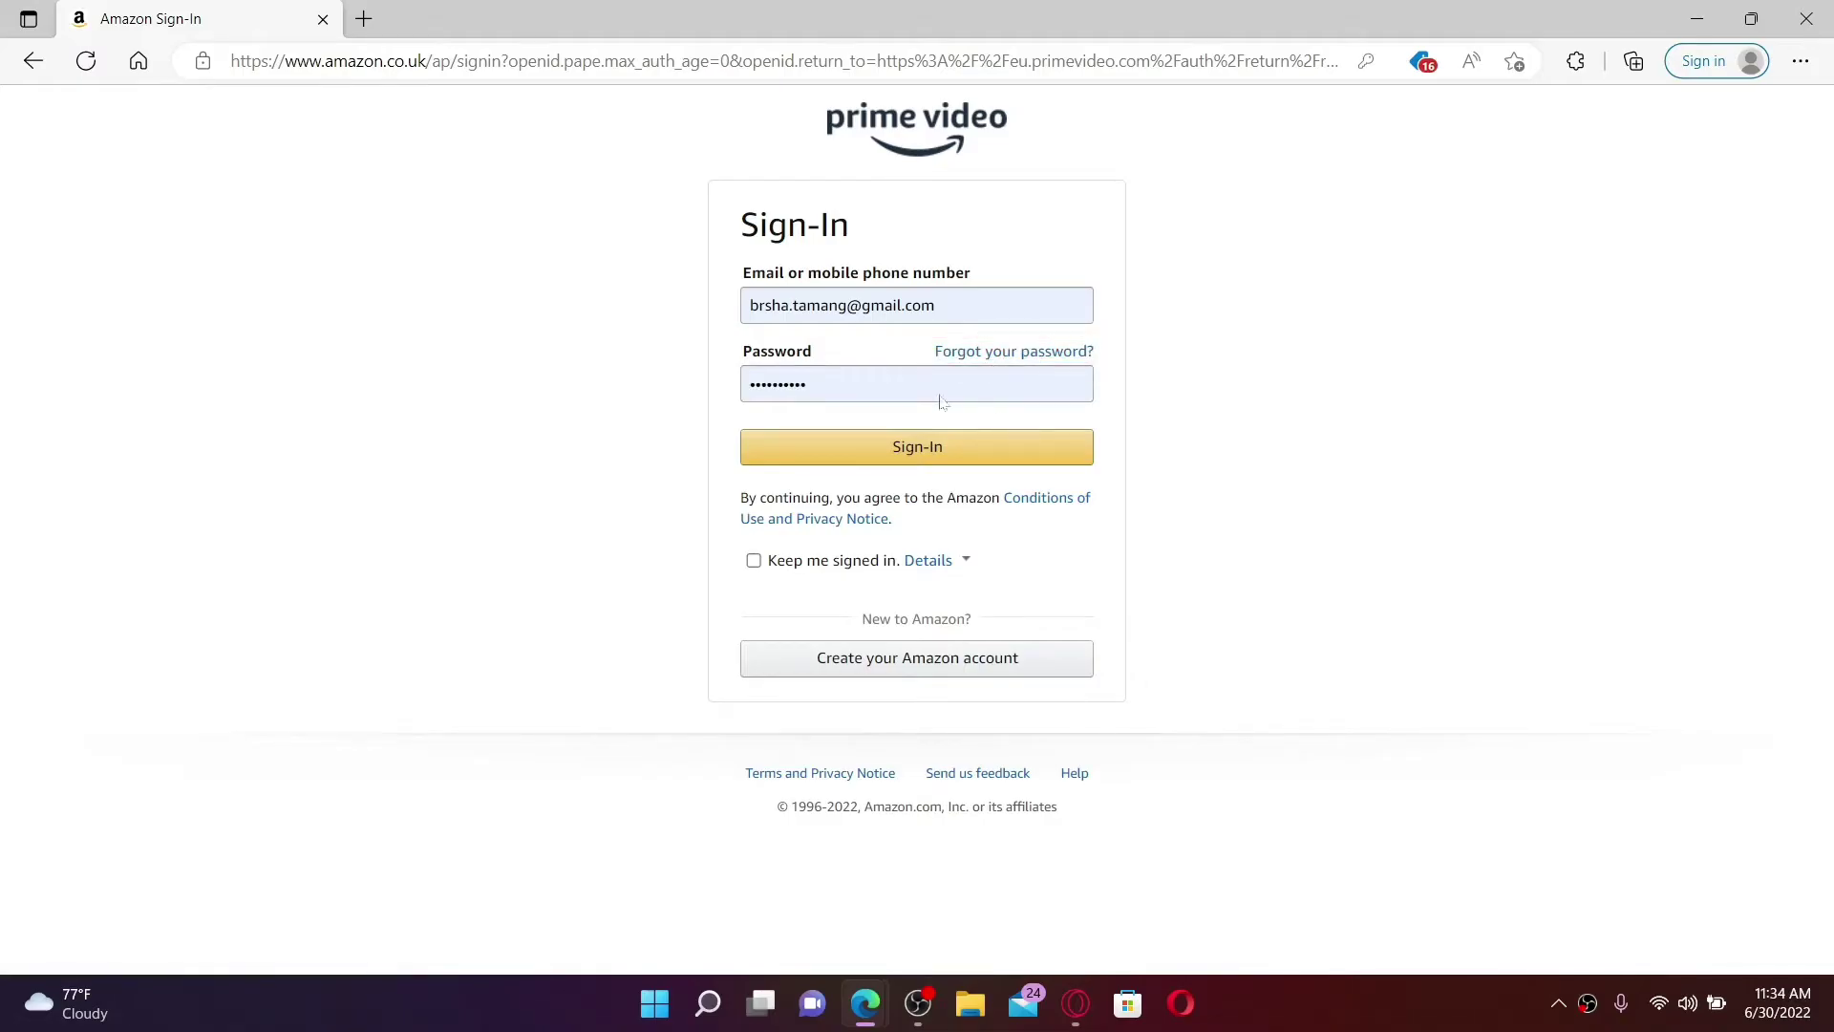
pyautogui.click(755, 565)
pyautogui.click(926, 454)
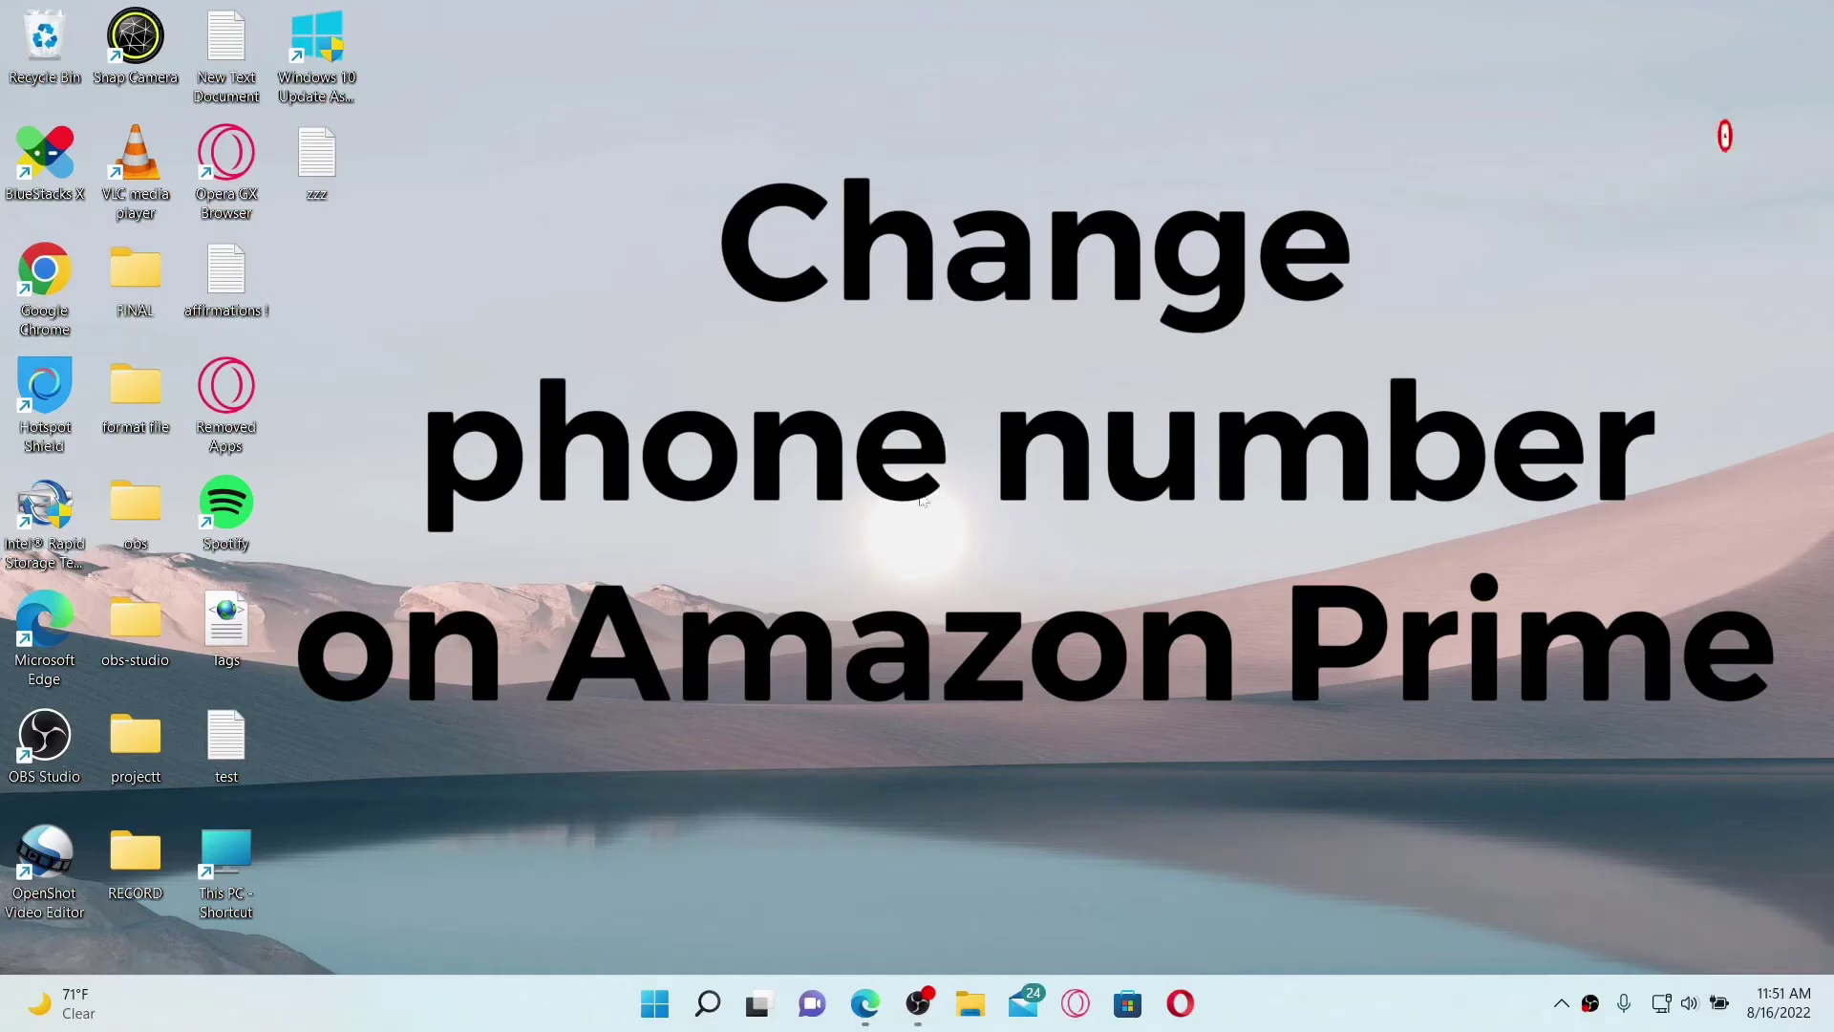
# Step: Return to Edge, load primevideo.com from the 'pr' suggestion, and open the profile menu
pyautogui.click(864, 1003)
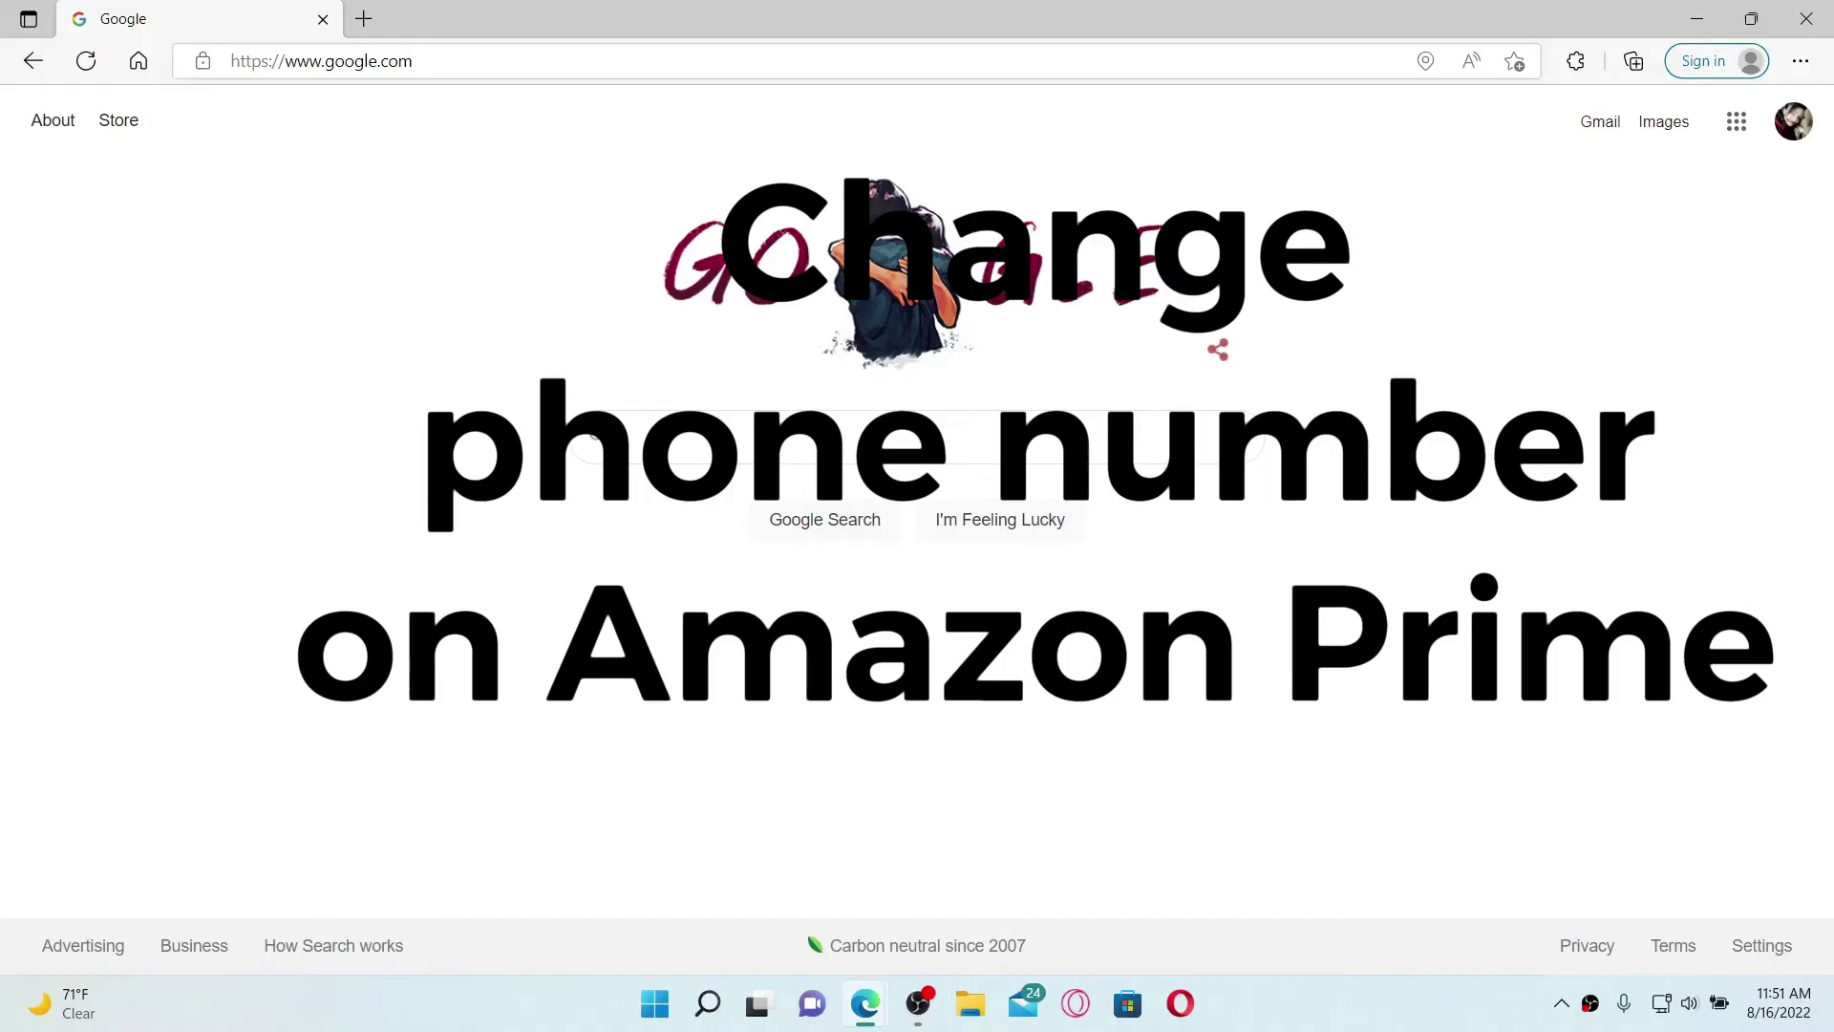
pyautogui.hotkey('ctrl', 'l')
pyautogui.write('primevideo')
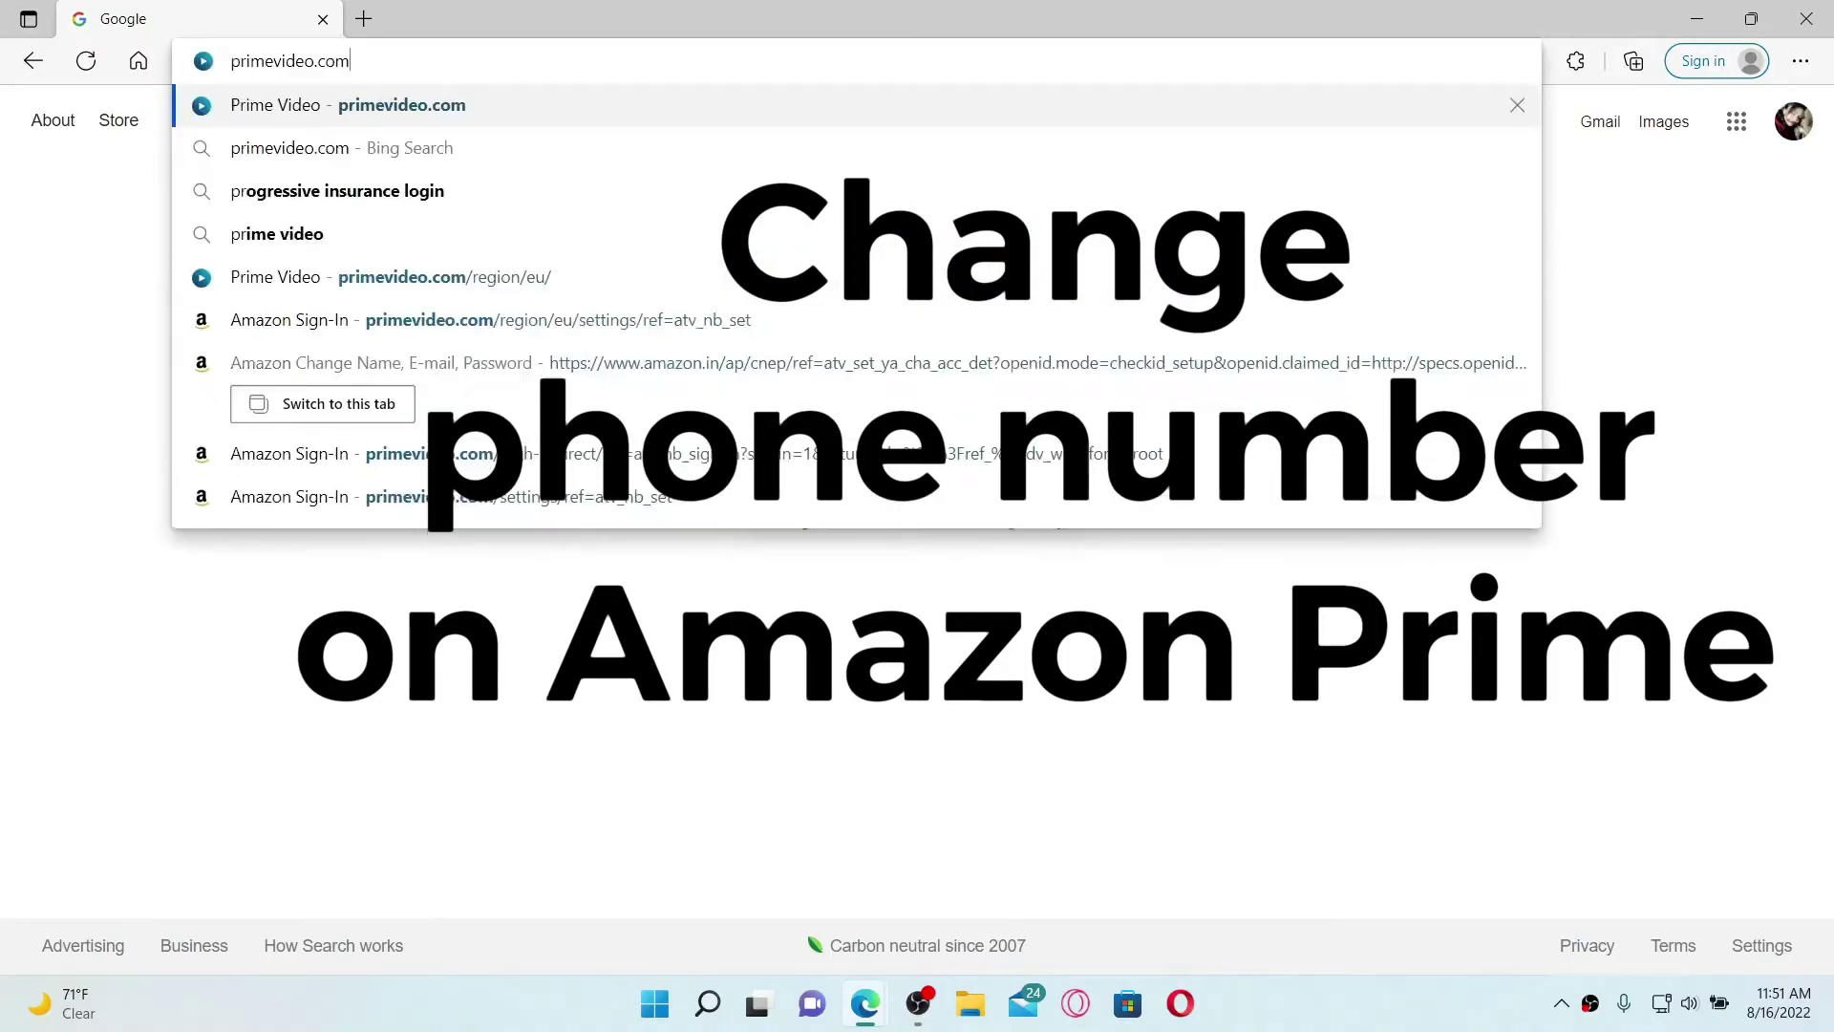
pyautogui.press('Return')
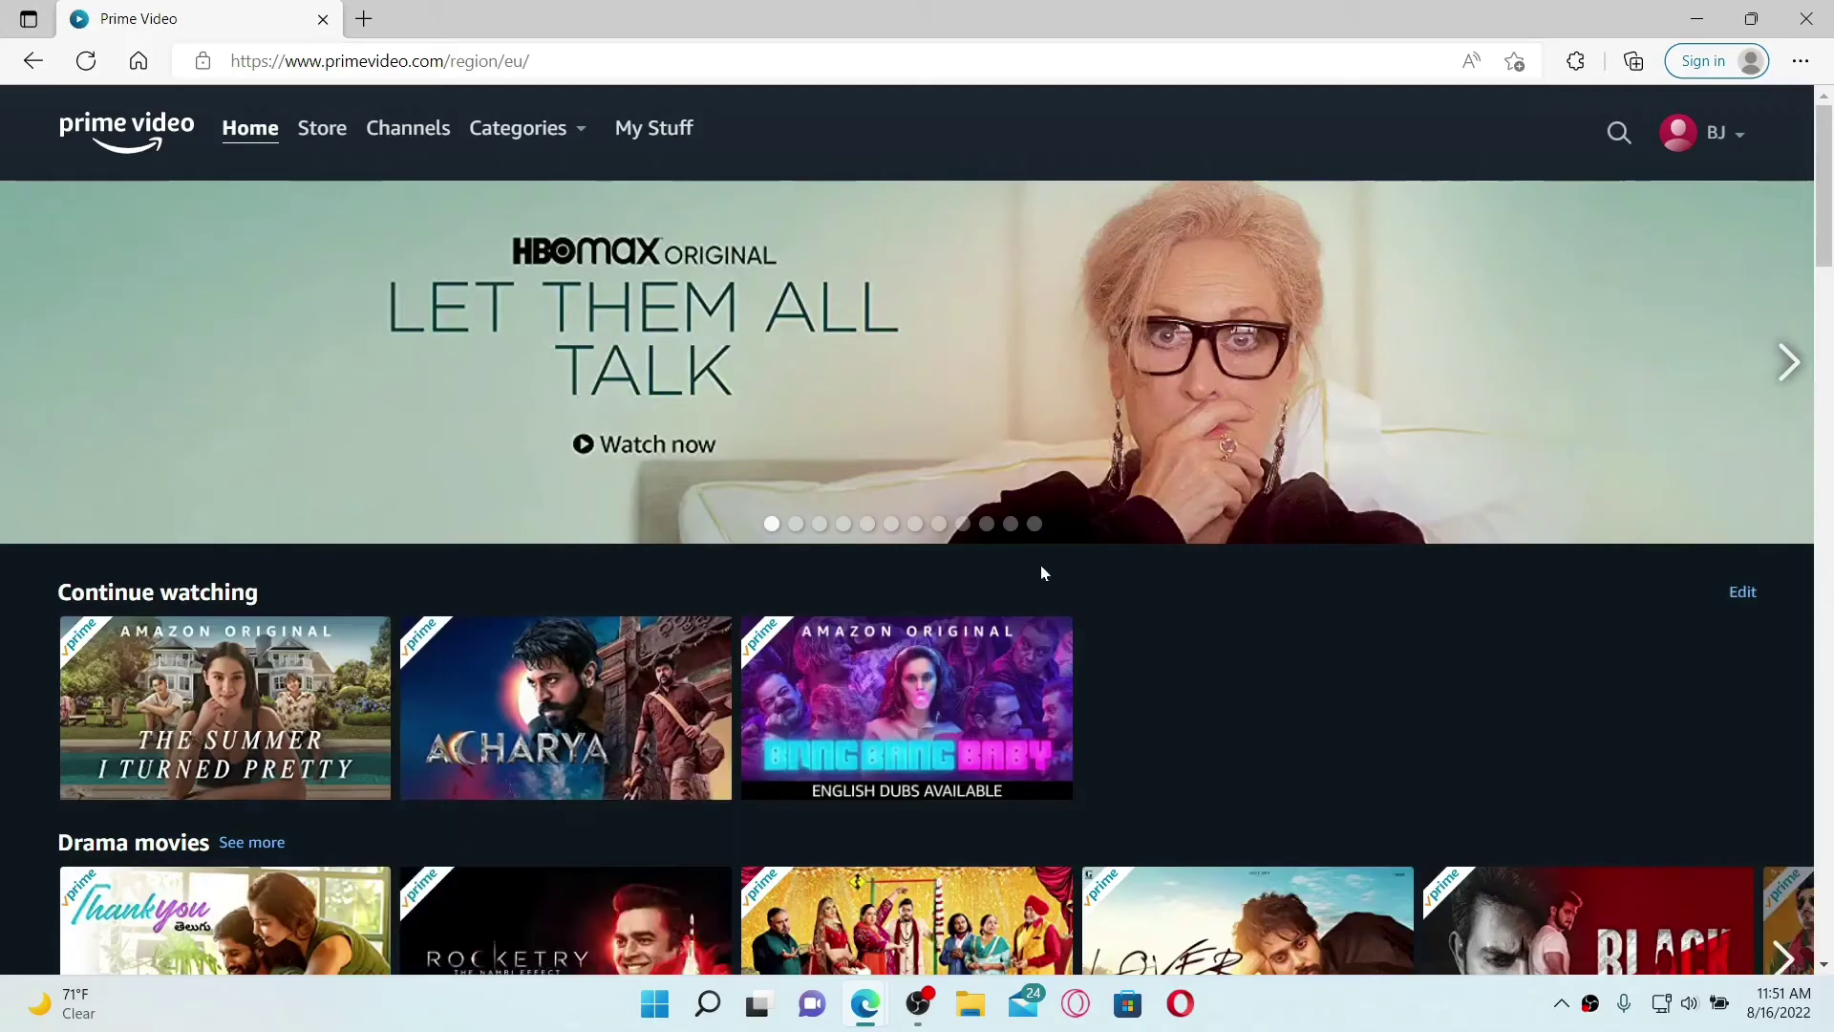
pyautogui.click(1693, 137)
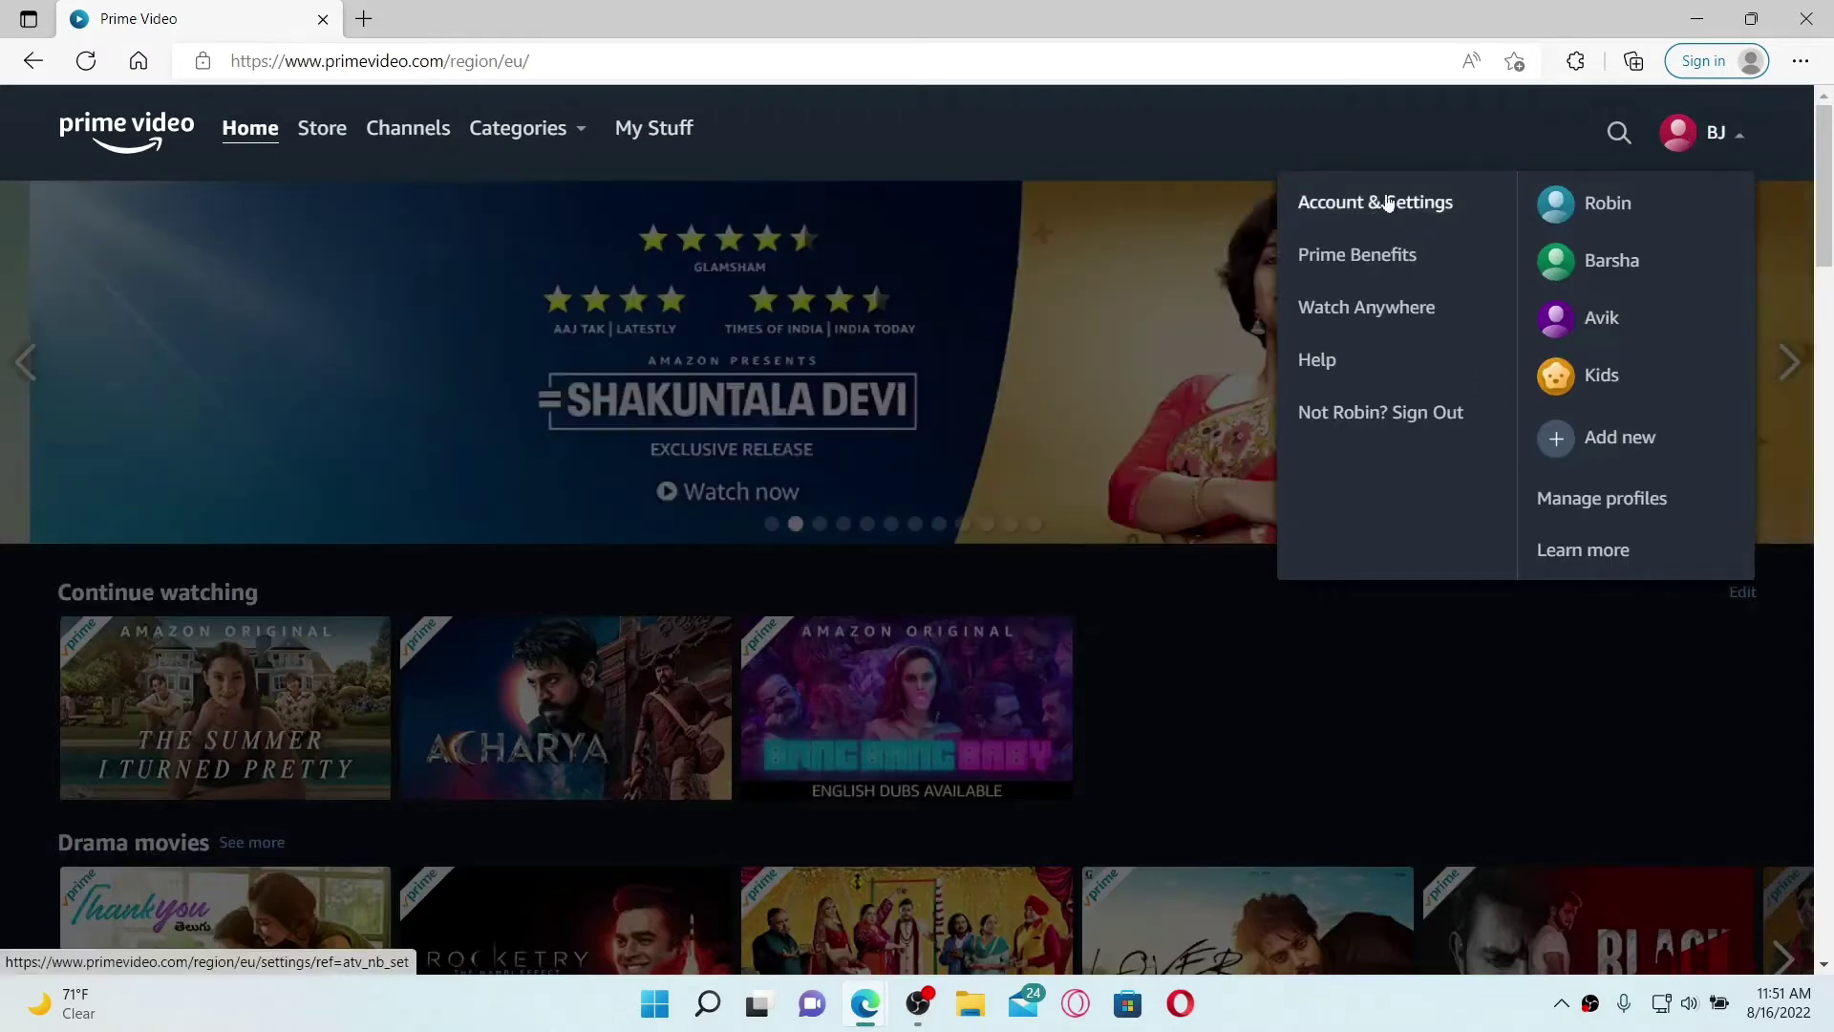
# Step: Go to Account & Settings, follow 'Edit on Amazon' to Login & security, then minimize Edge
pyautogui.click(1381, 203)
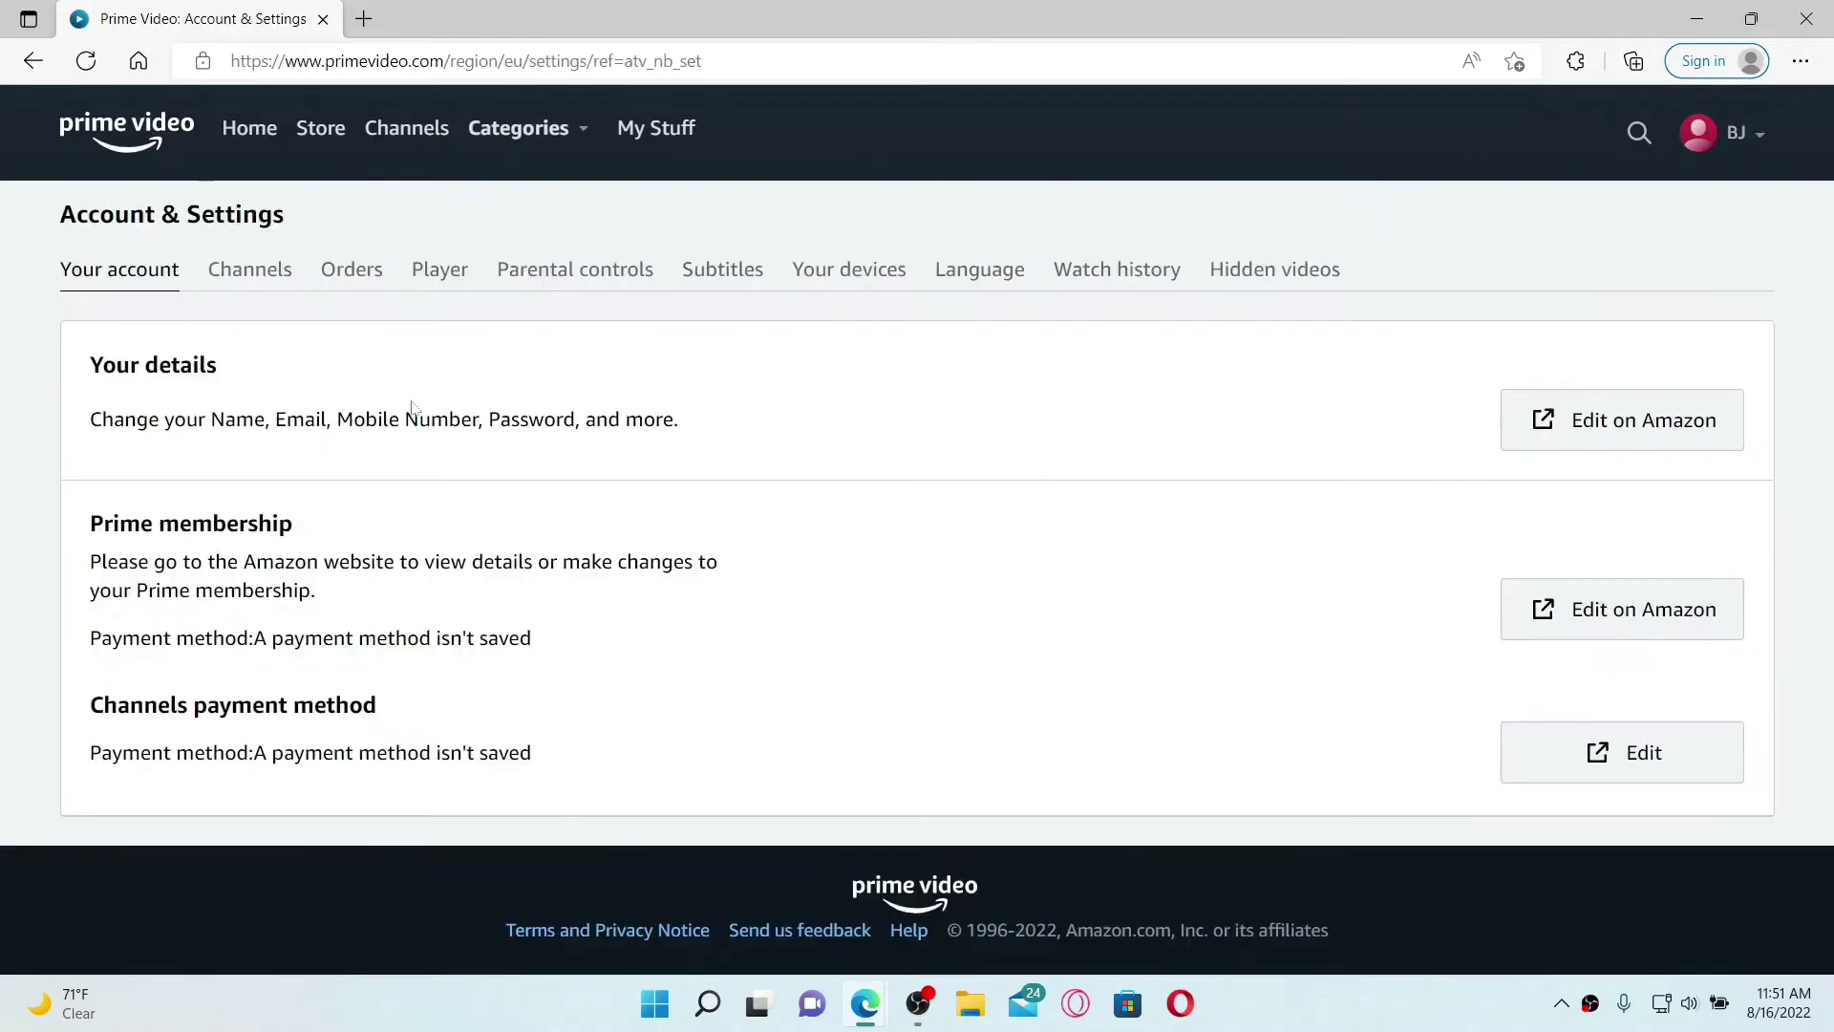
pyautogui.click(1656, 435)
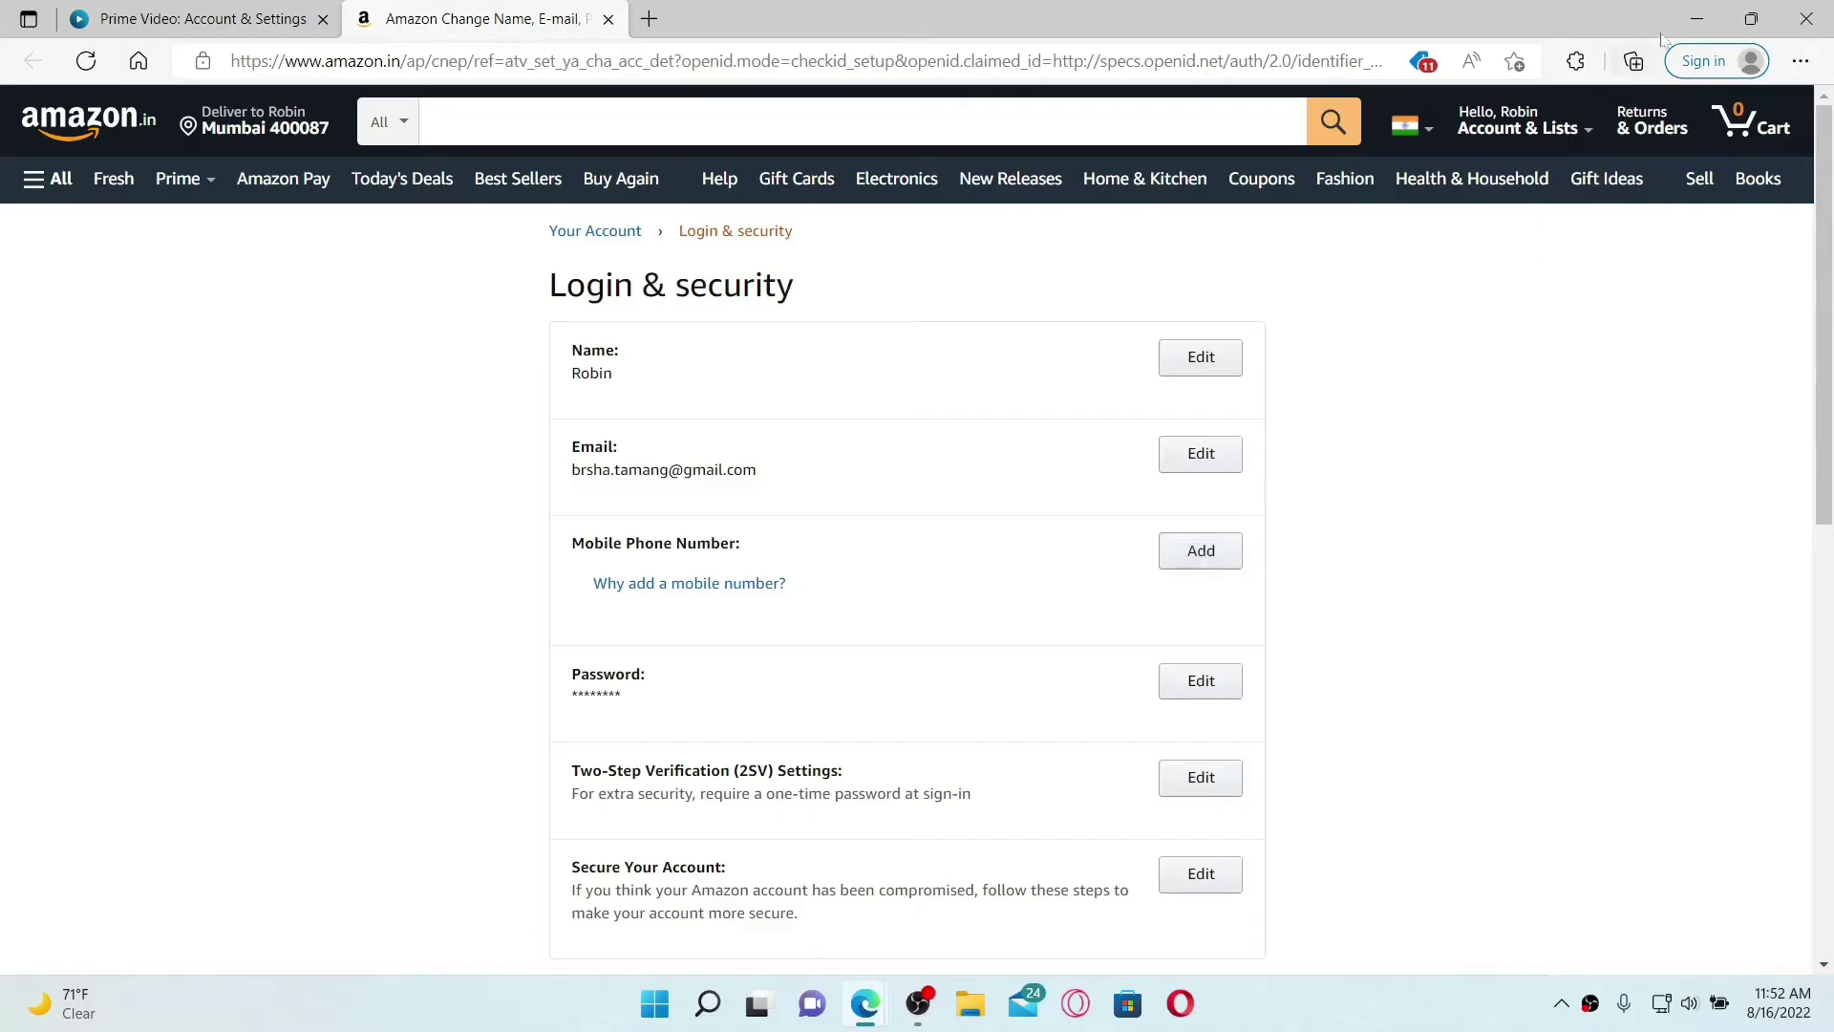
pyautogui.click(1696, 18)
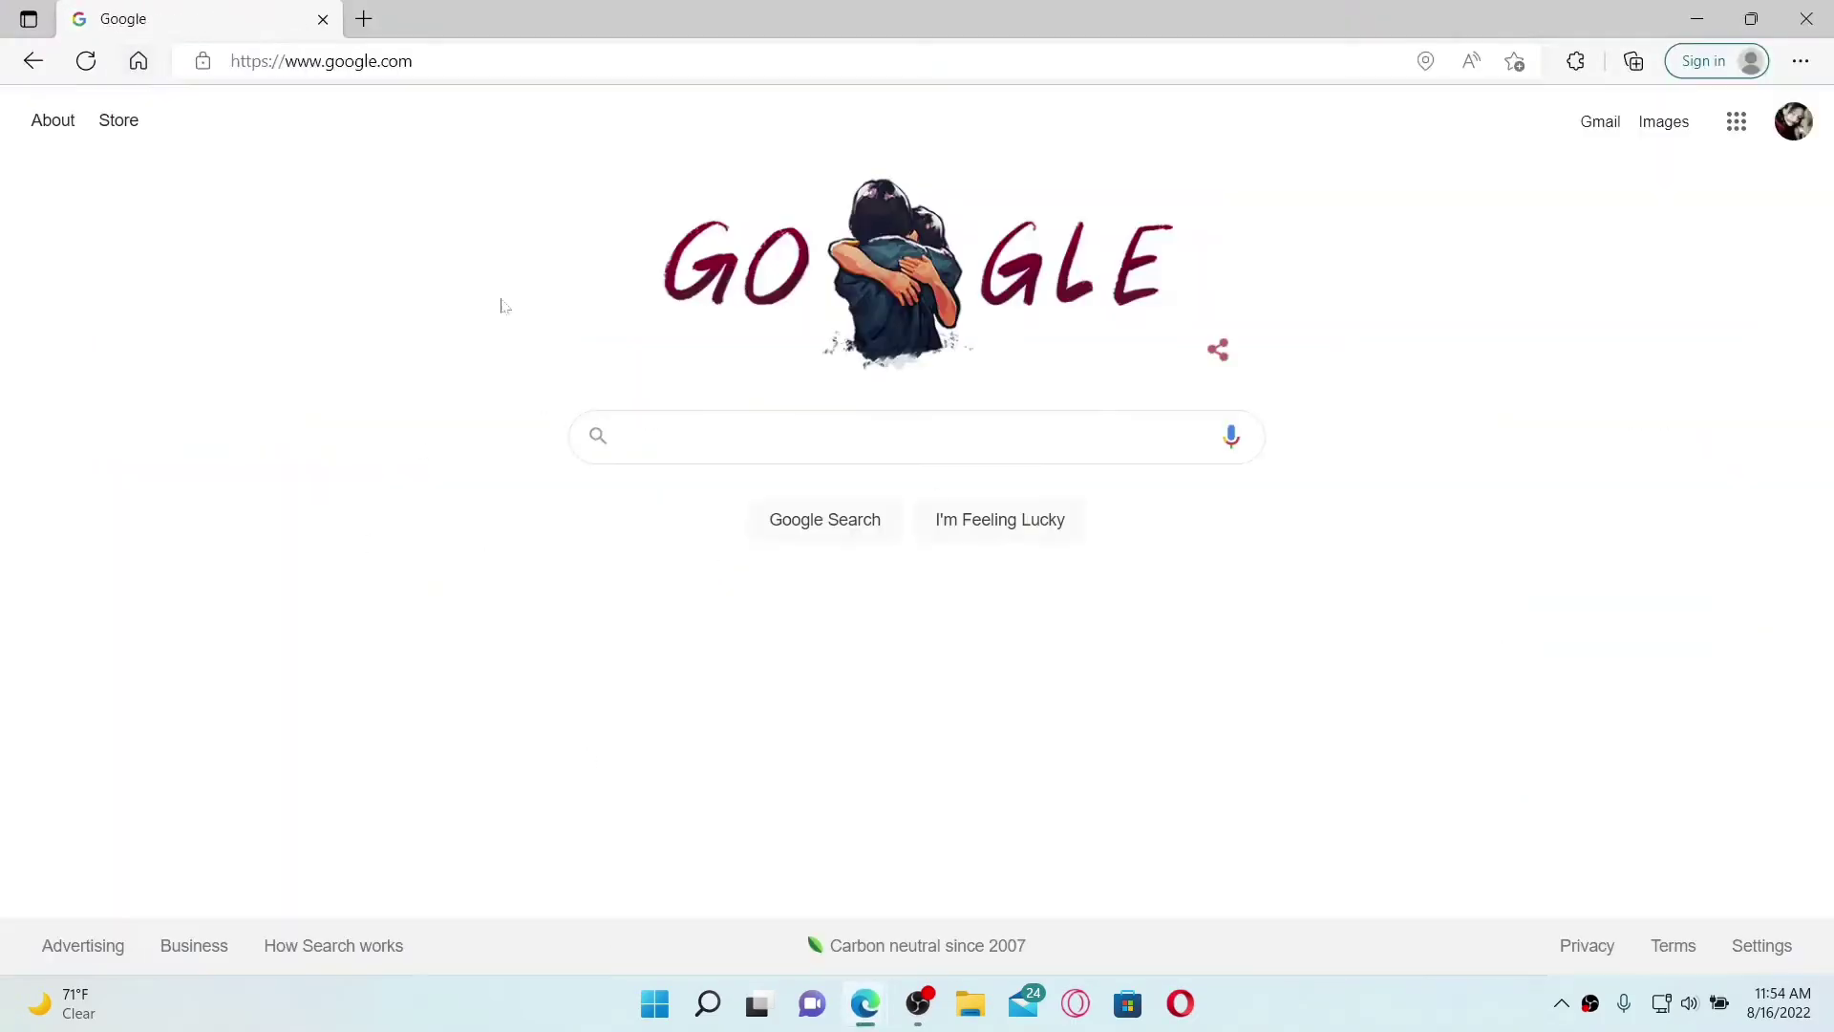
# Step: Load primevideo.com from 'pr' and open Account & Settings from the profile dropdown
pyautogui.click(462, 67)
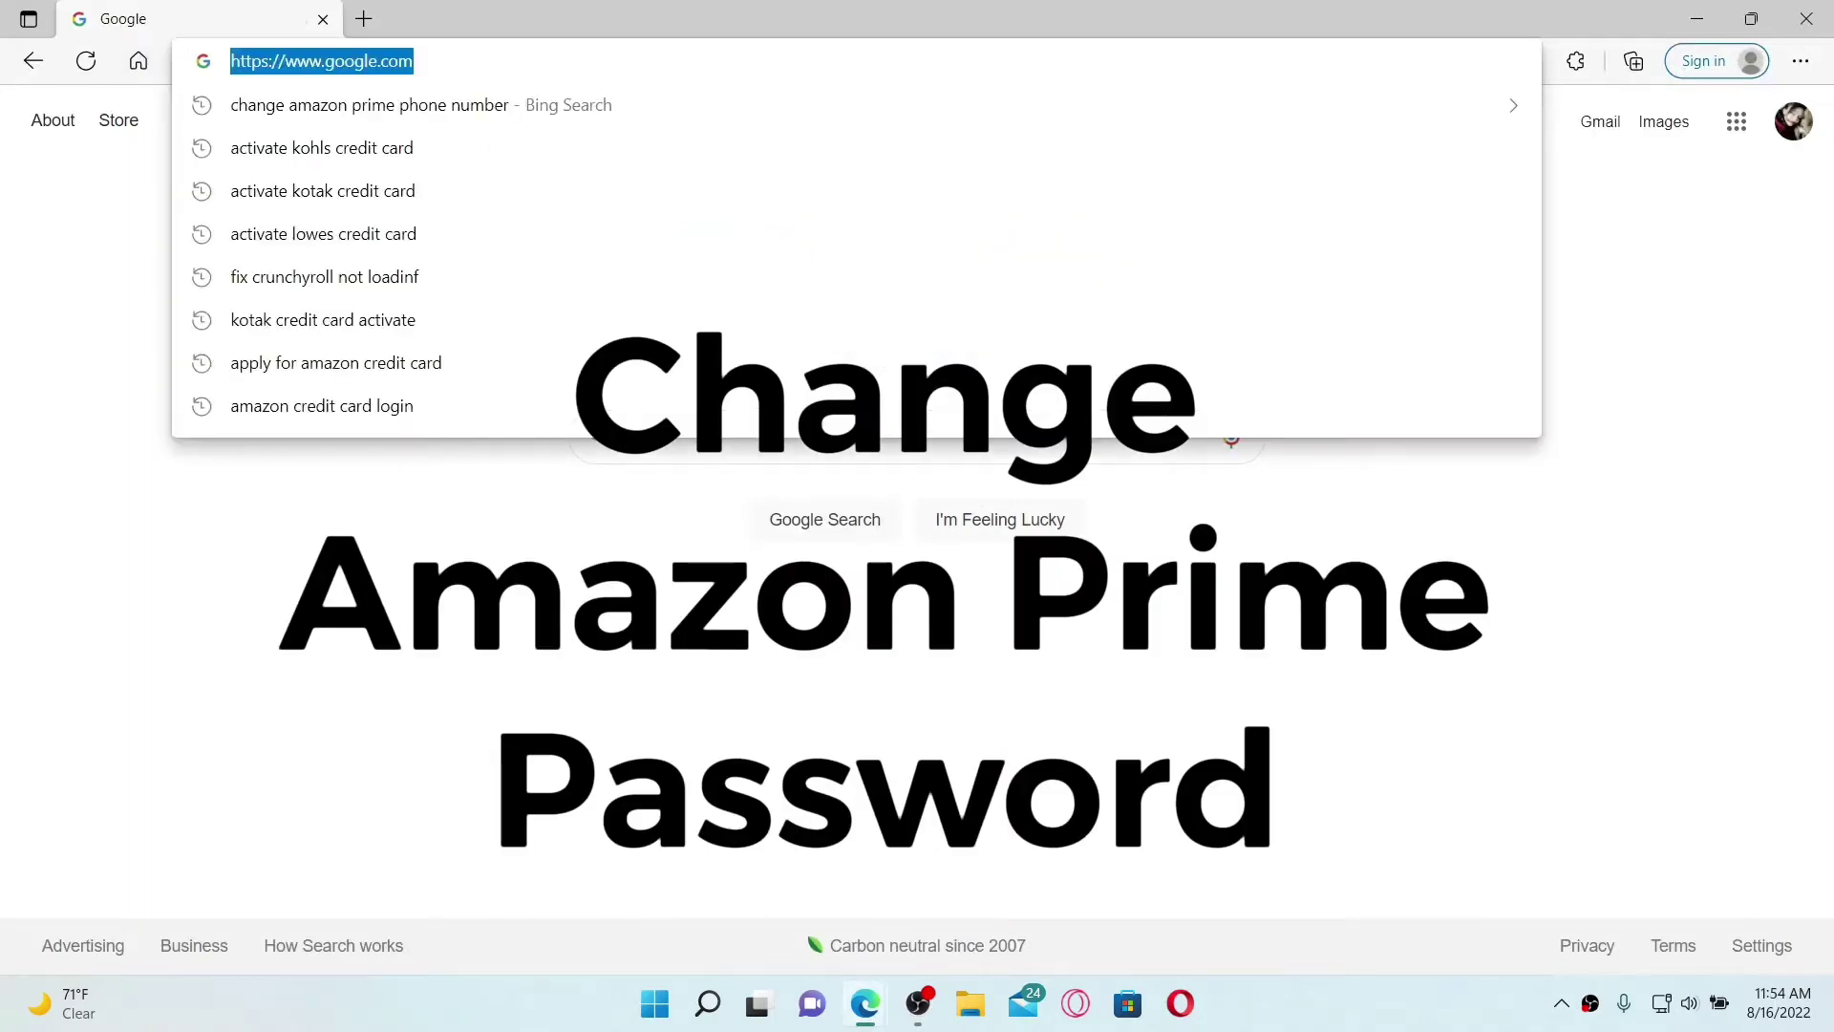
pyautogui.write('pr')
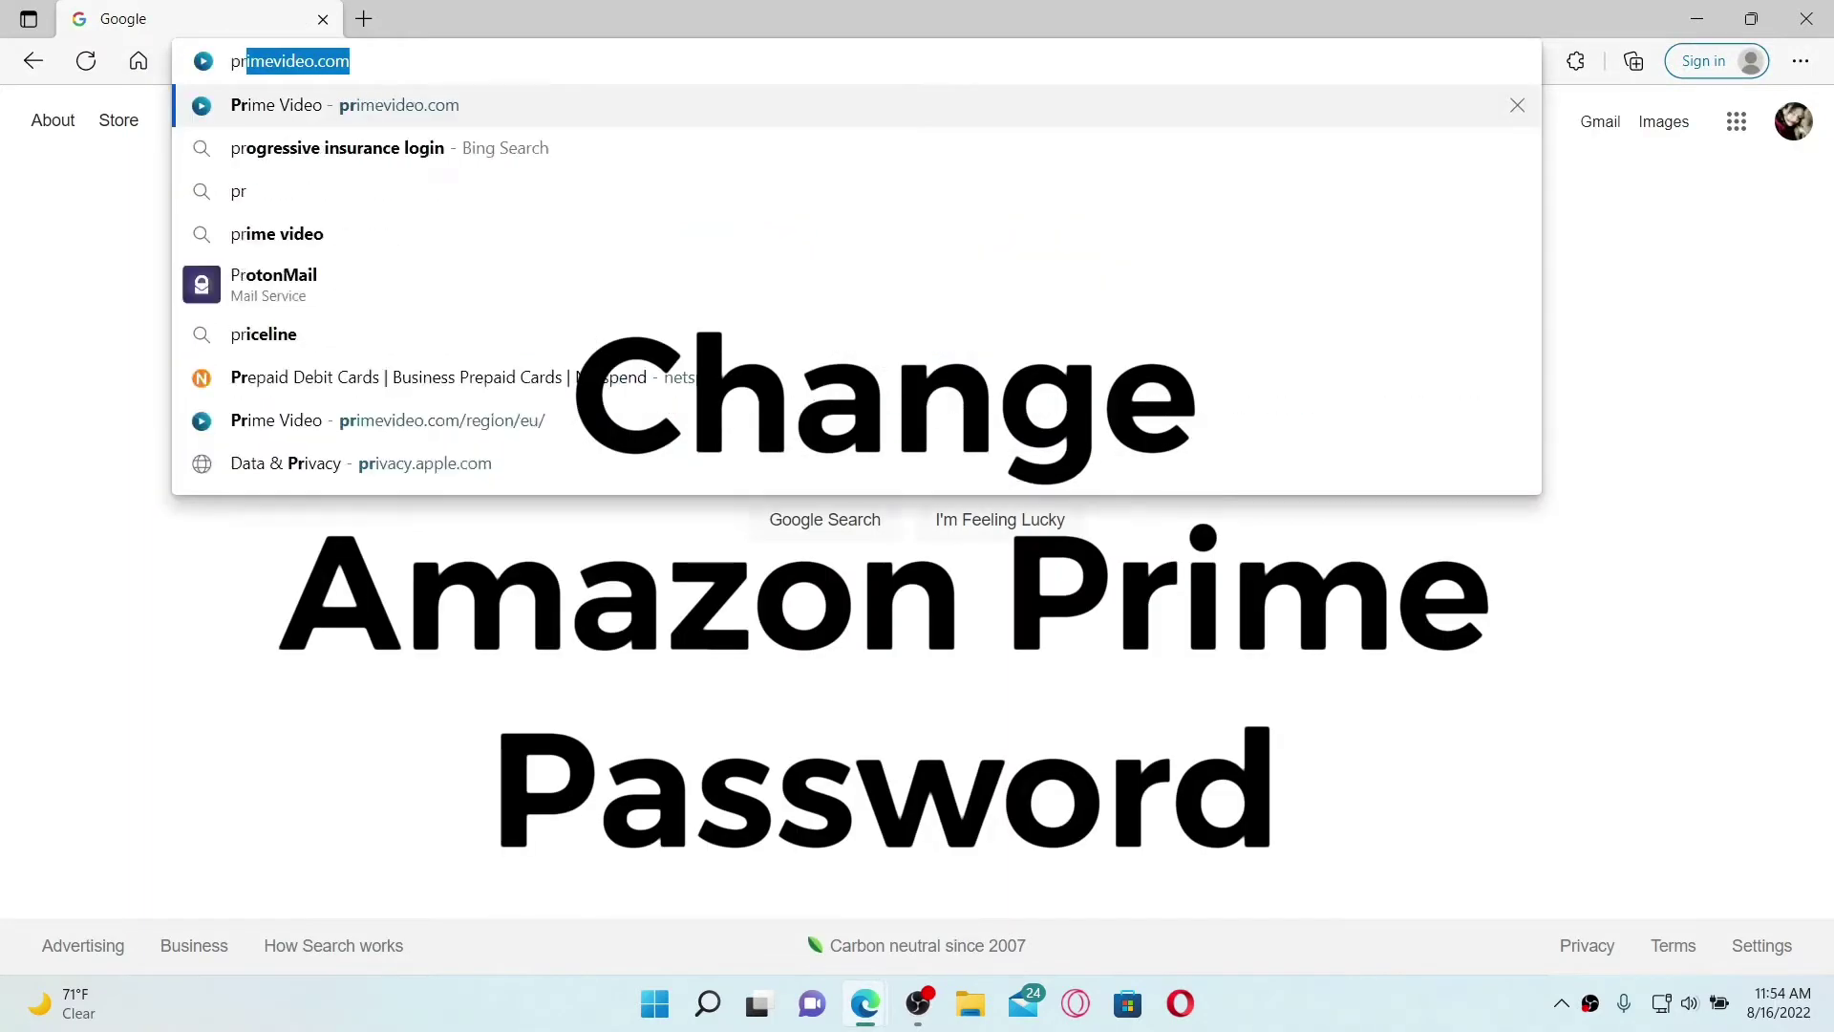
pyautogui.press('Return')
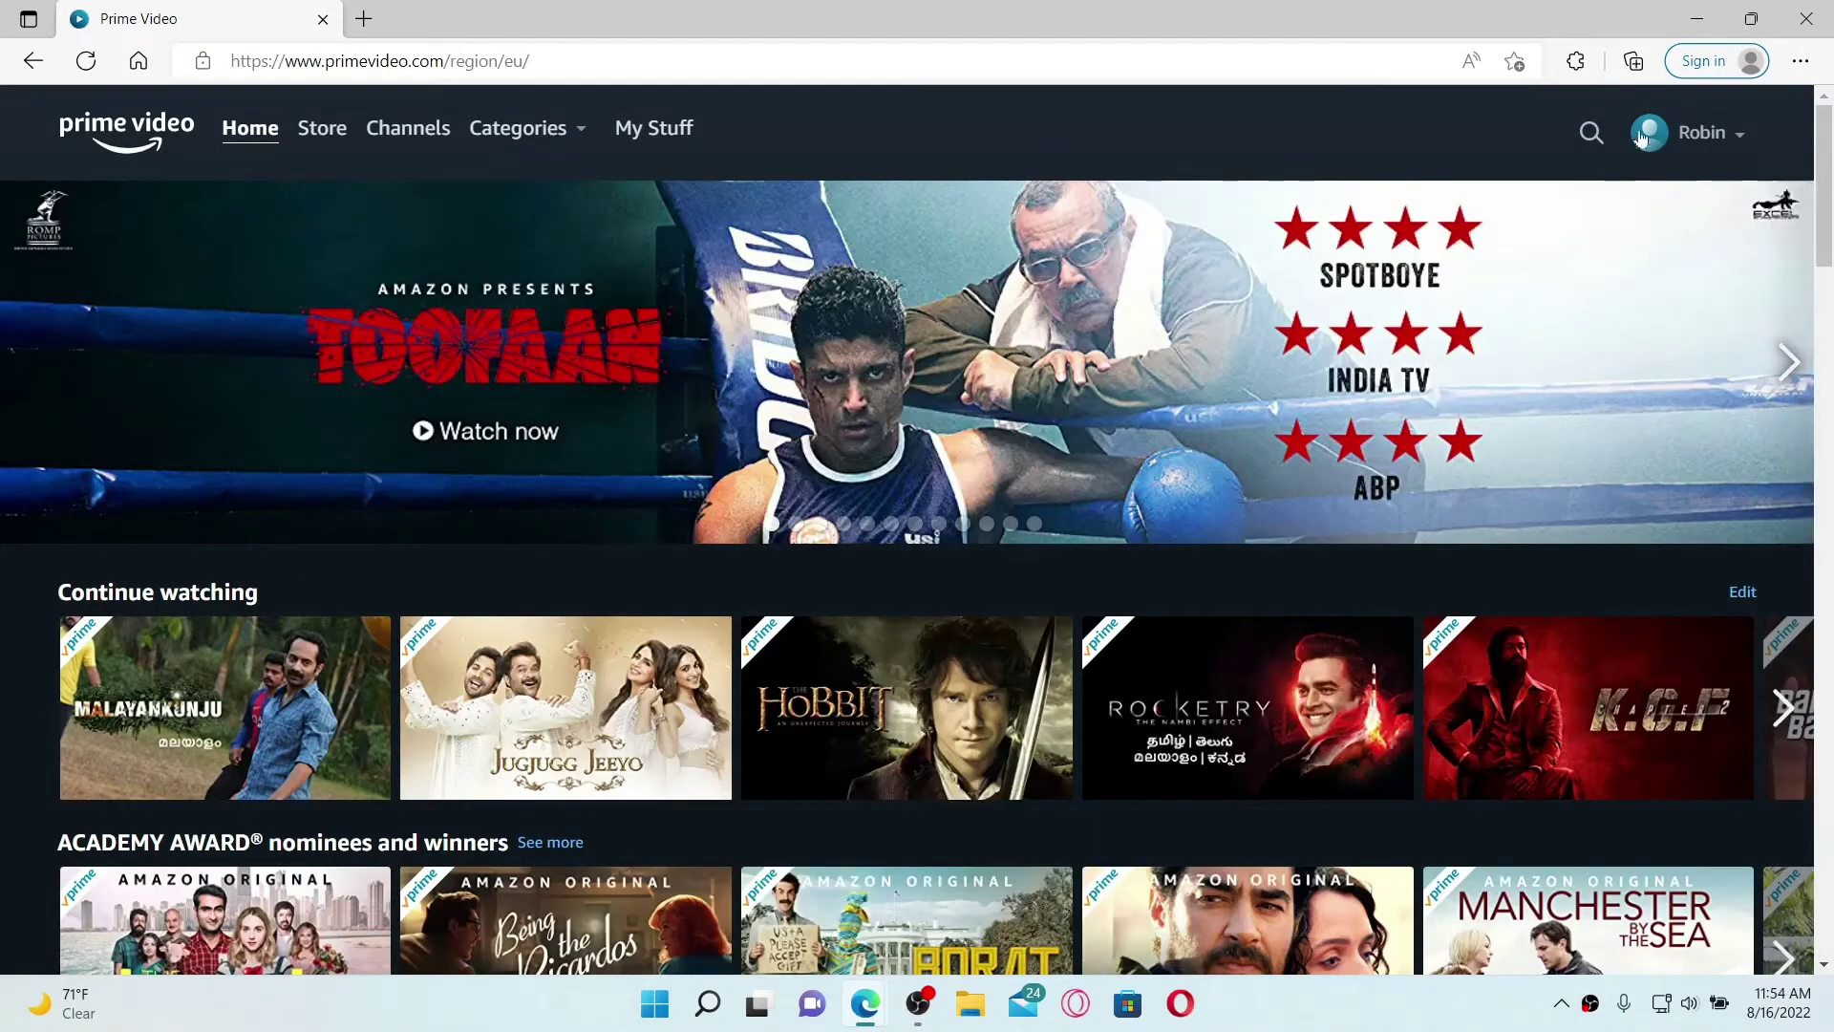
pyautogui.click(1667, 139)
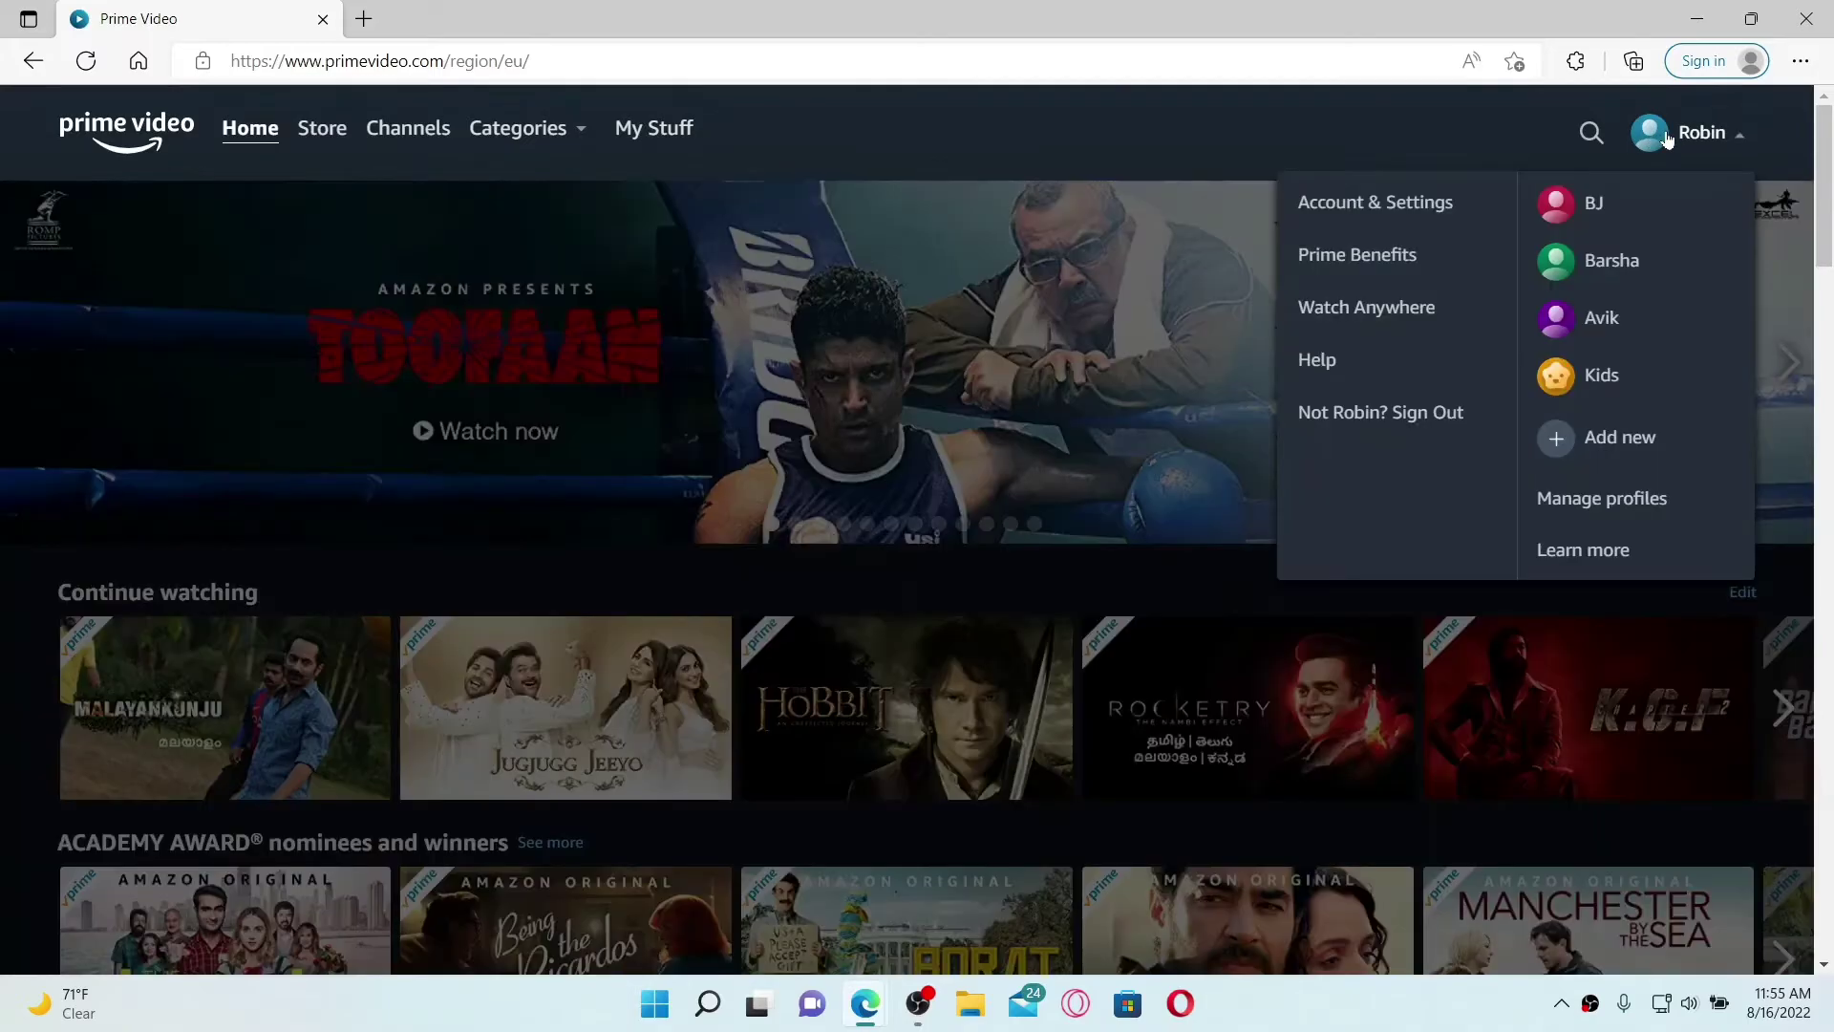
pyautogui.click(1388, 205)
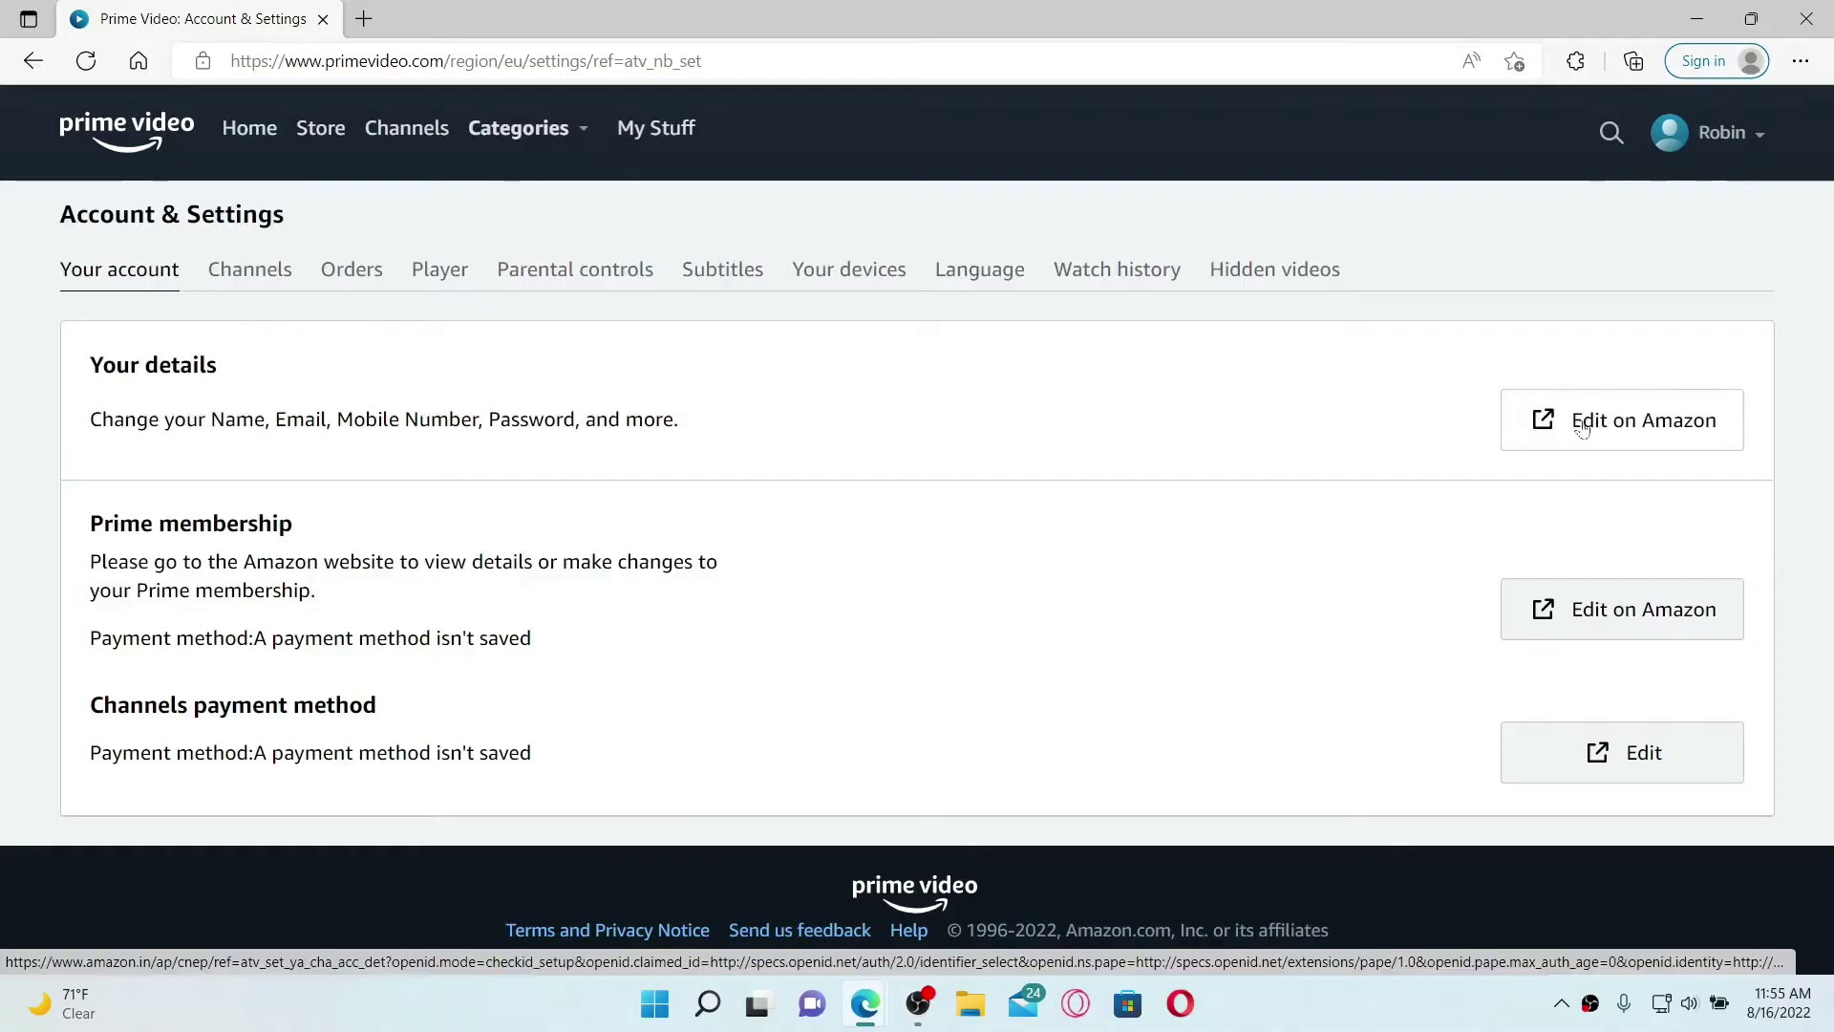
# Step: On Login & security, edit Password and enter the new password in both new-password fields
pyautogui.click(1657, 429)
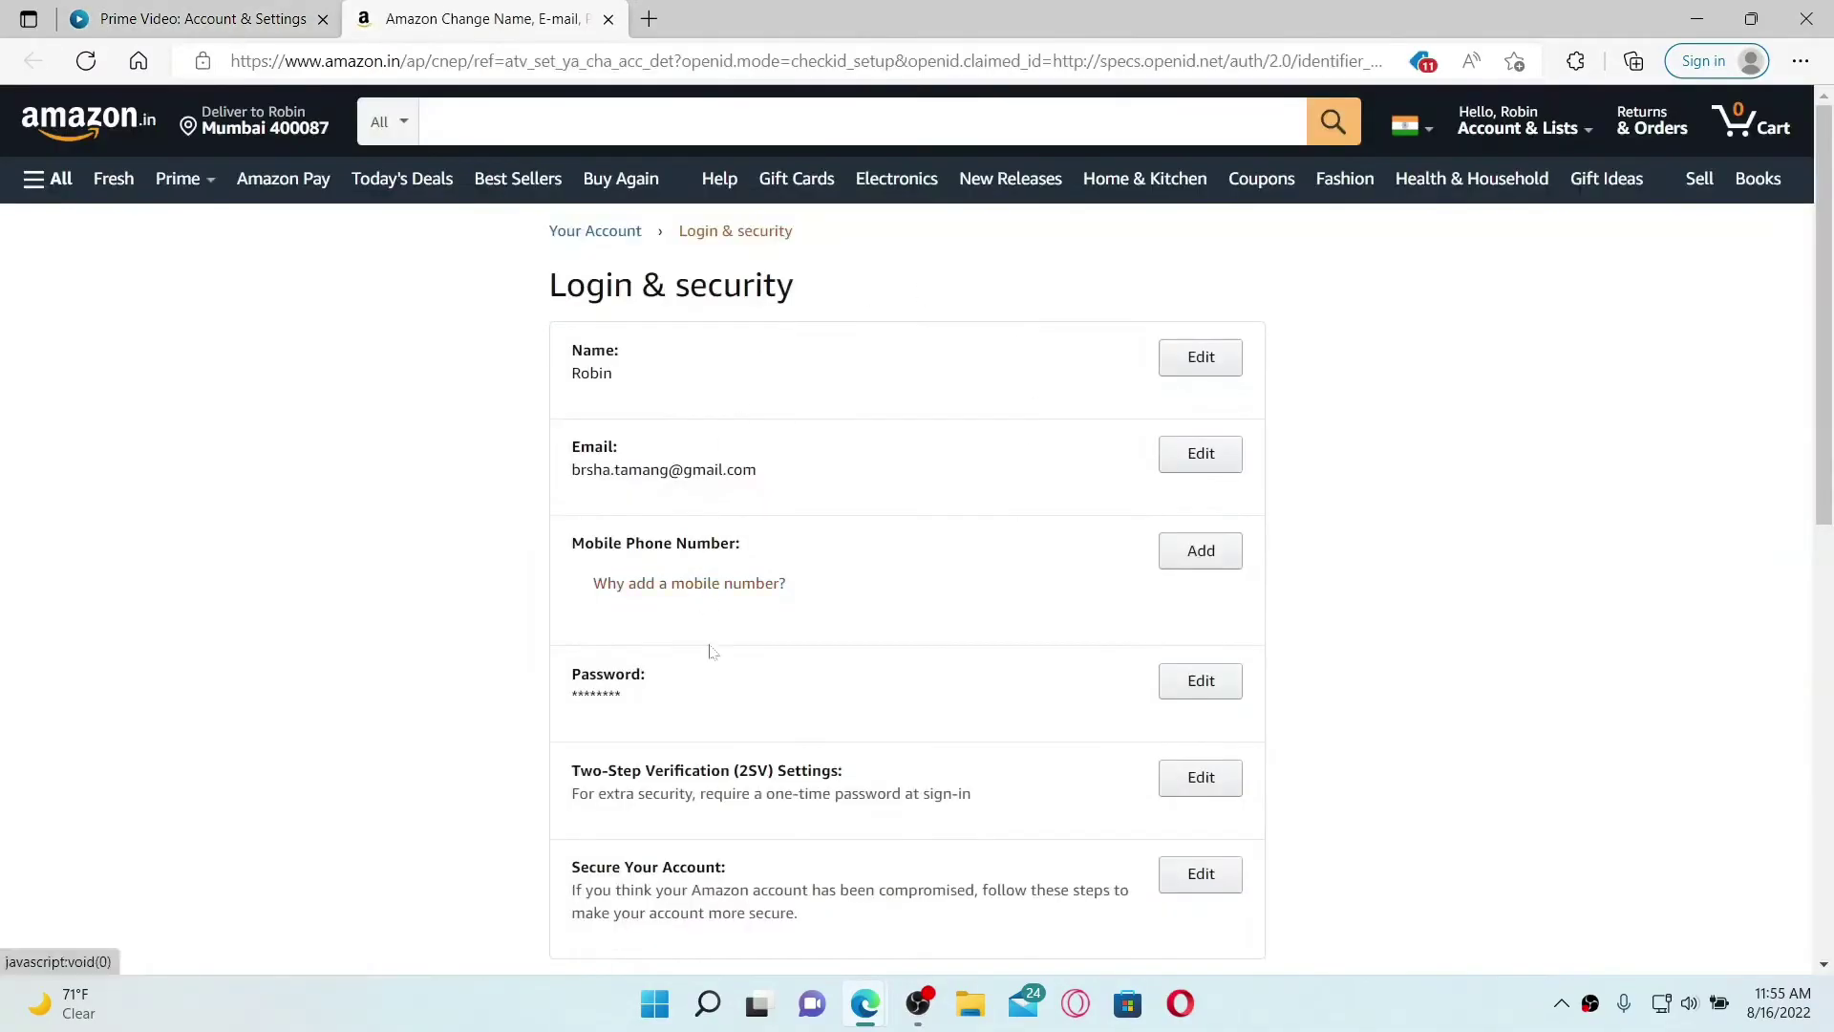
pyautogui.scroll(-2, 745, 675)
pyautogui.click(1200, 504)
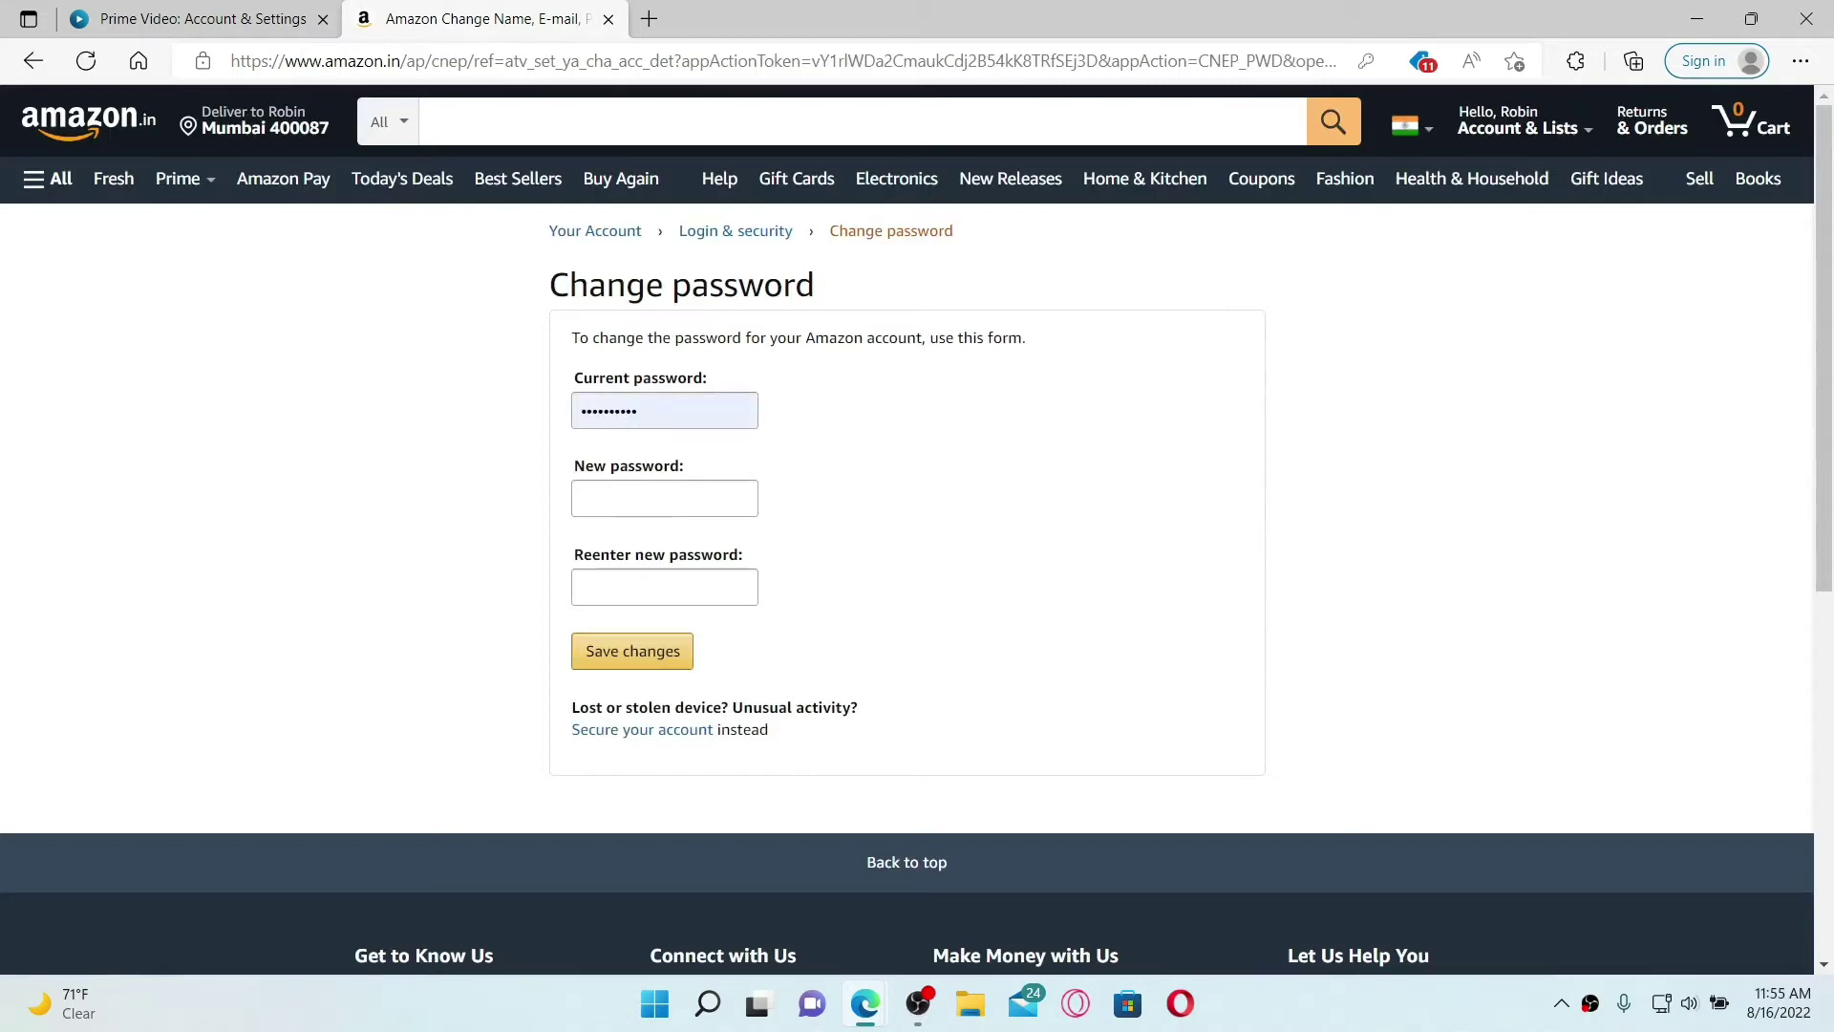
pyautogui.click(664, 498)
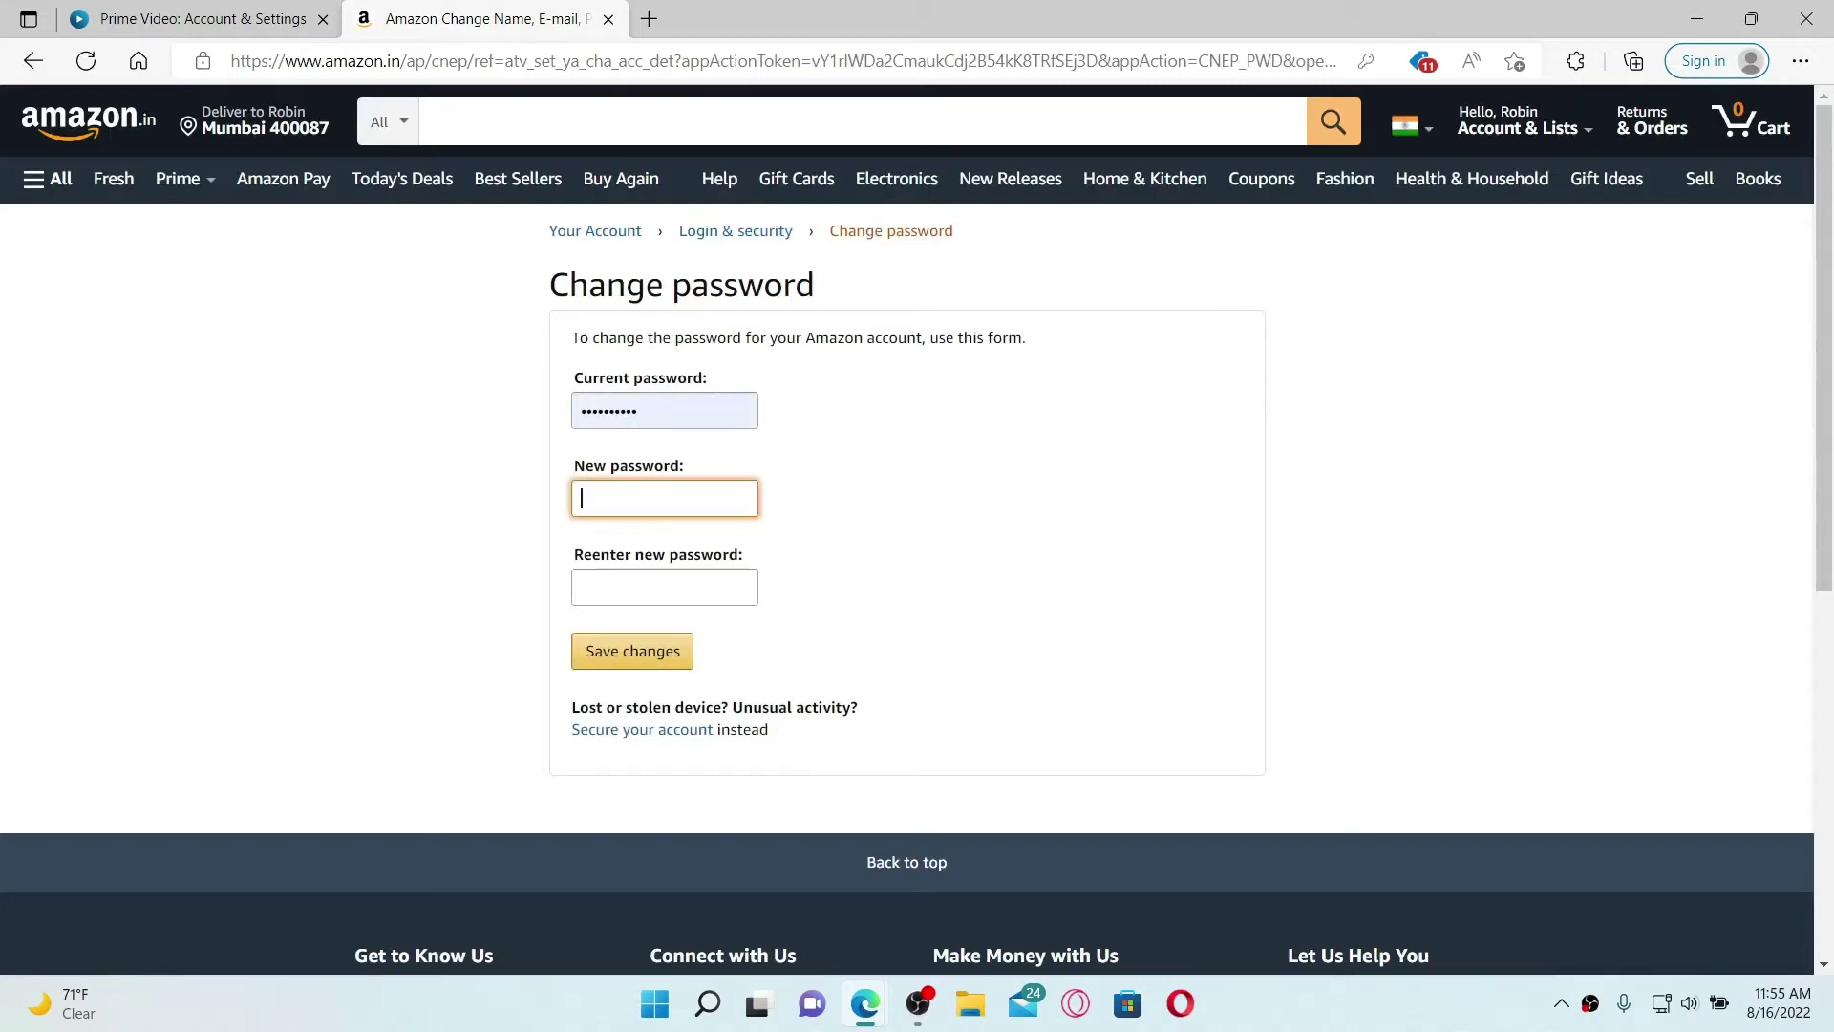
pyautogui.write('••••••••••••••••')
pyautogui.press('Tab')
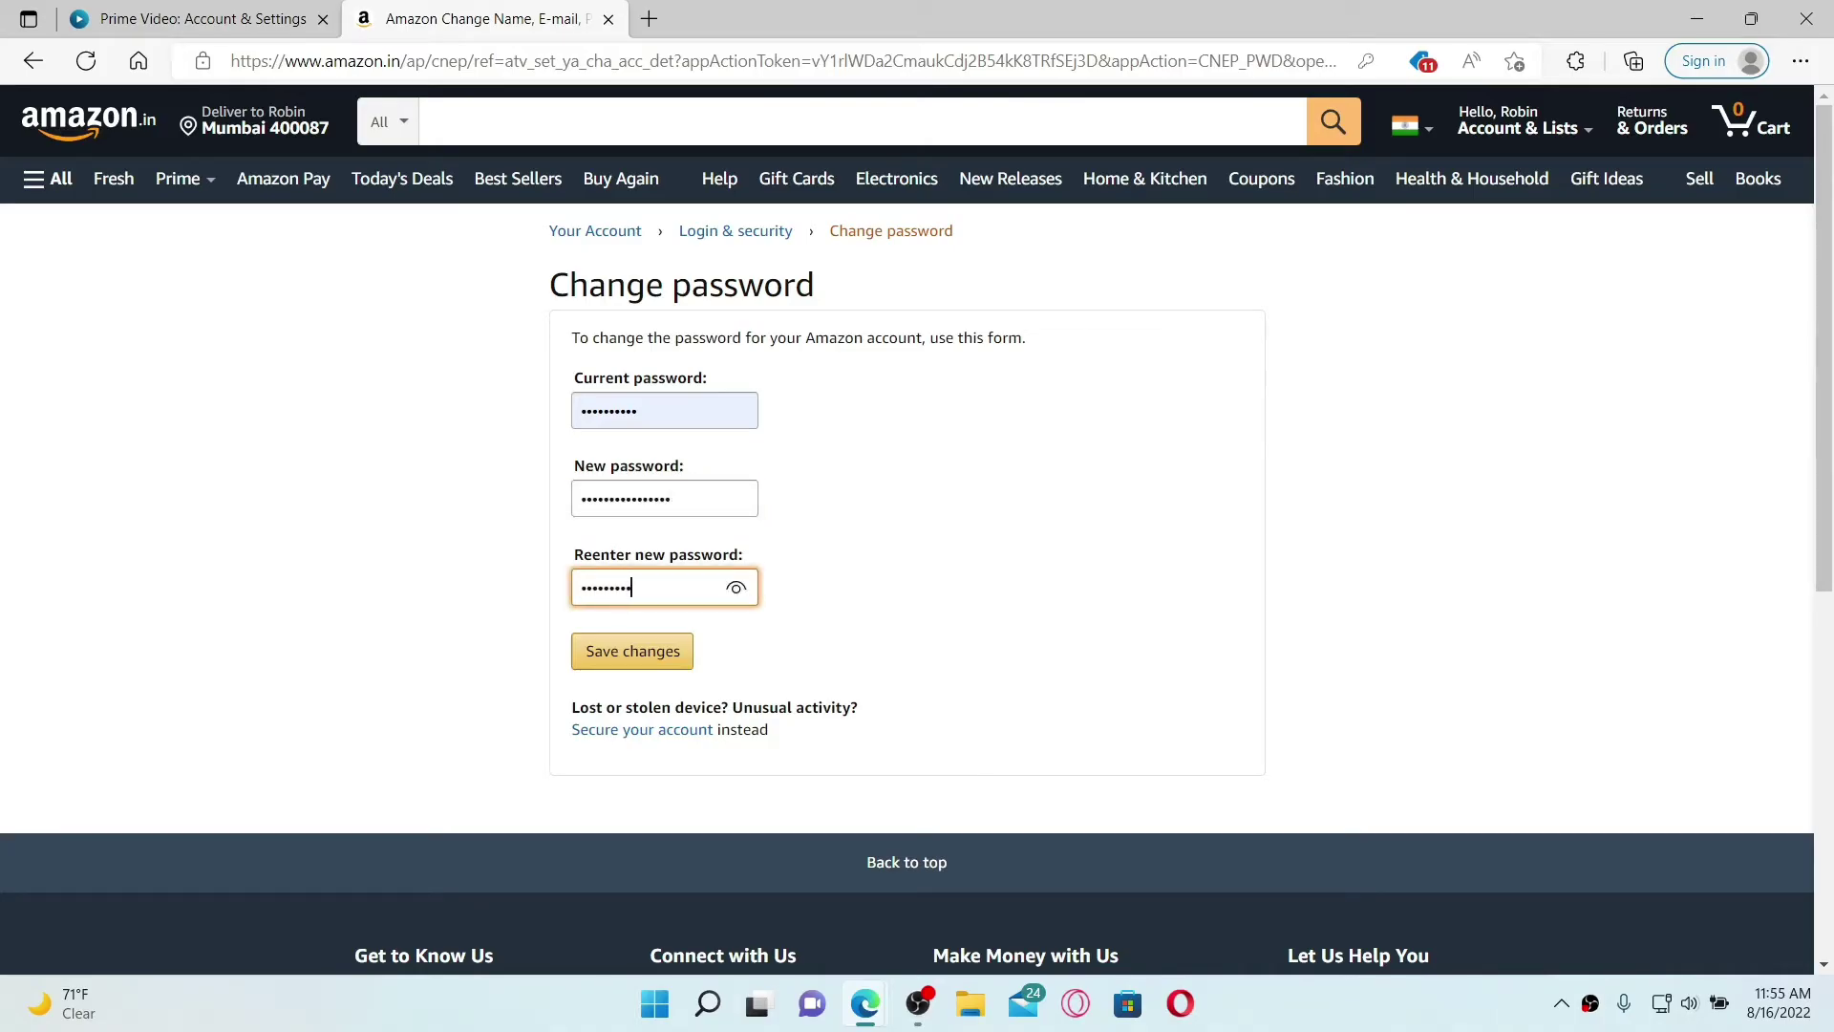
pyautogui.click(886, 613)
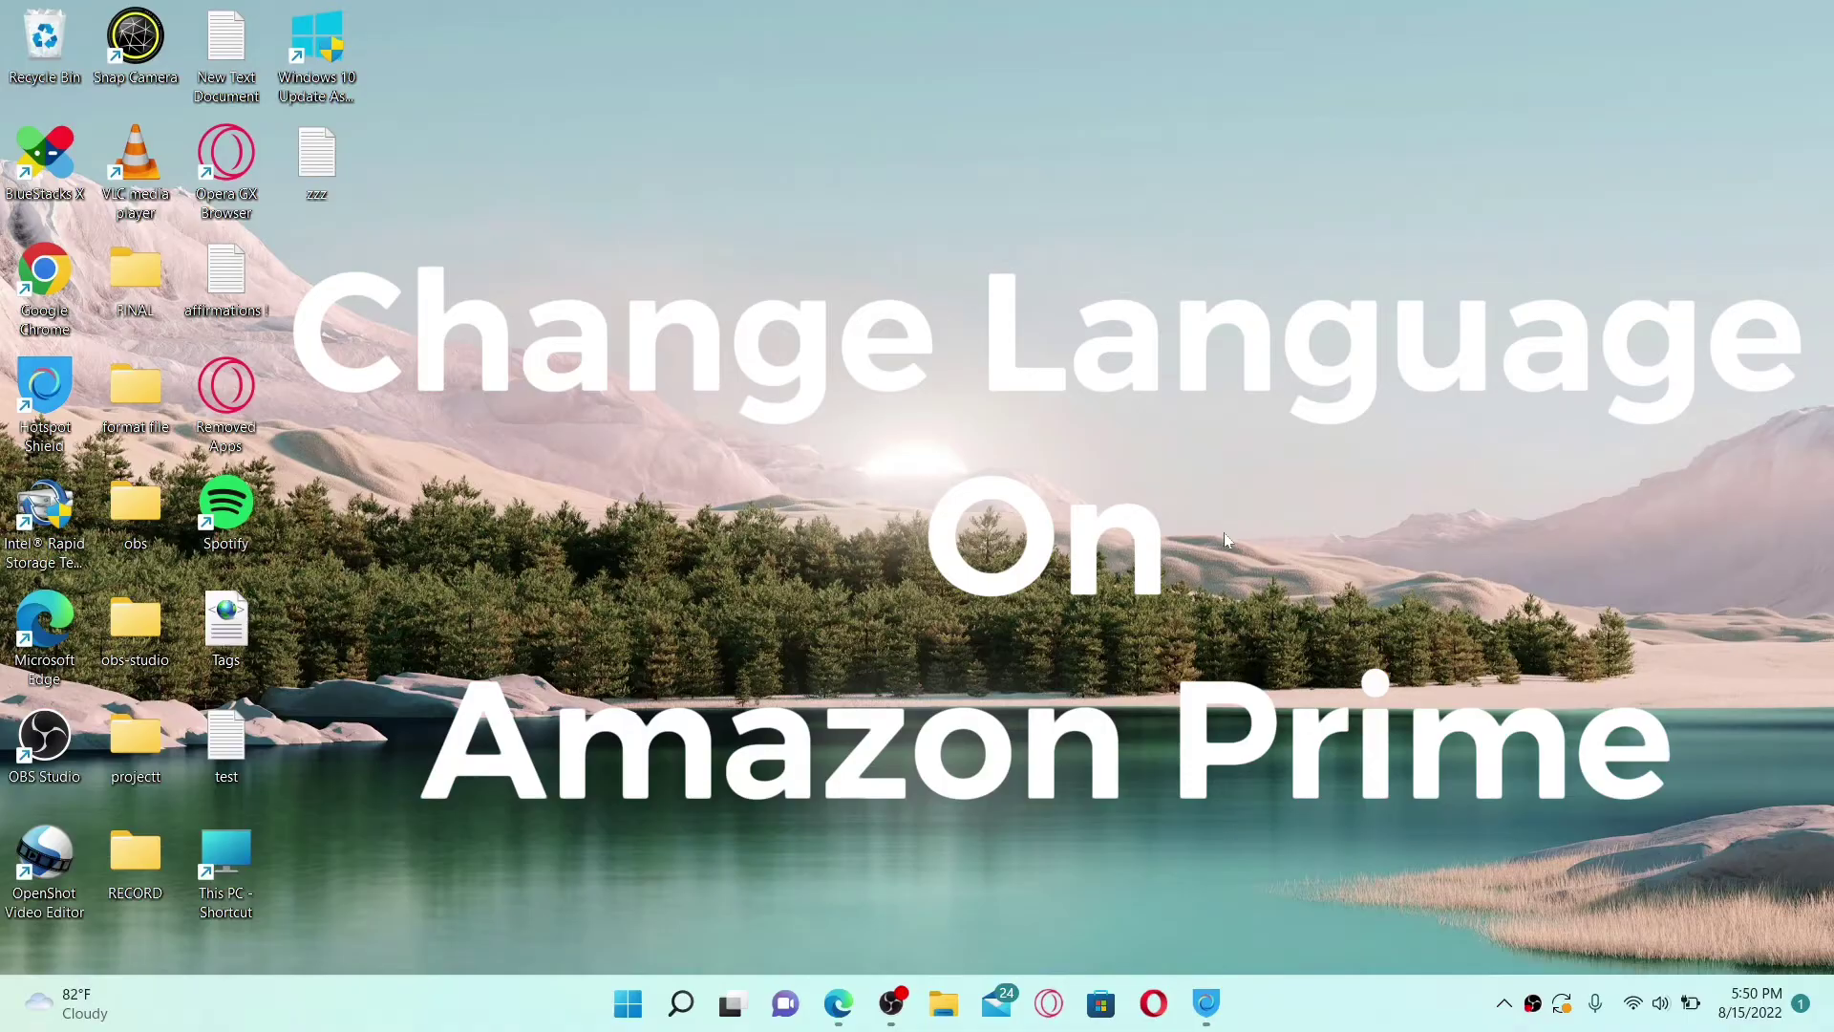
# Step: Launch Edge, load primevideo.com via the 'pr' autocomplete, and bring up the profile dropdown
pyautogui.click(838, 1003)
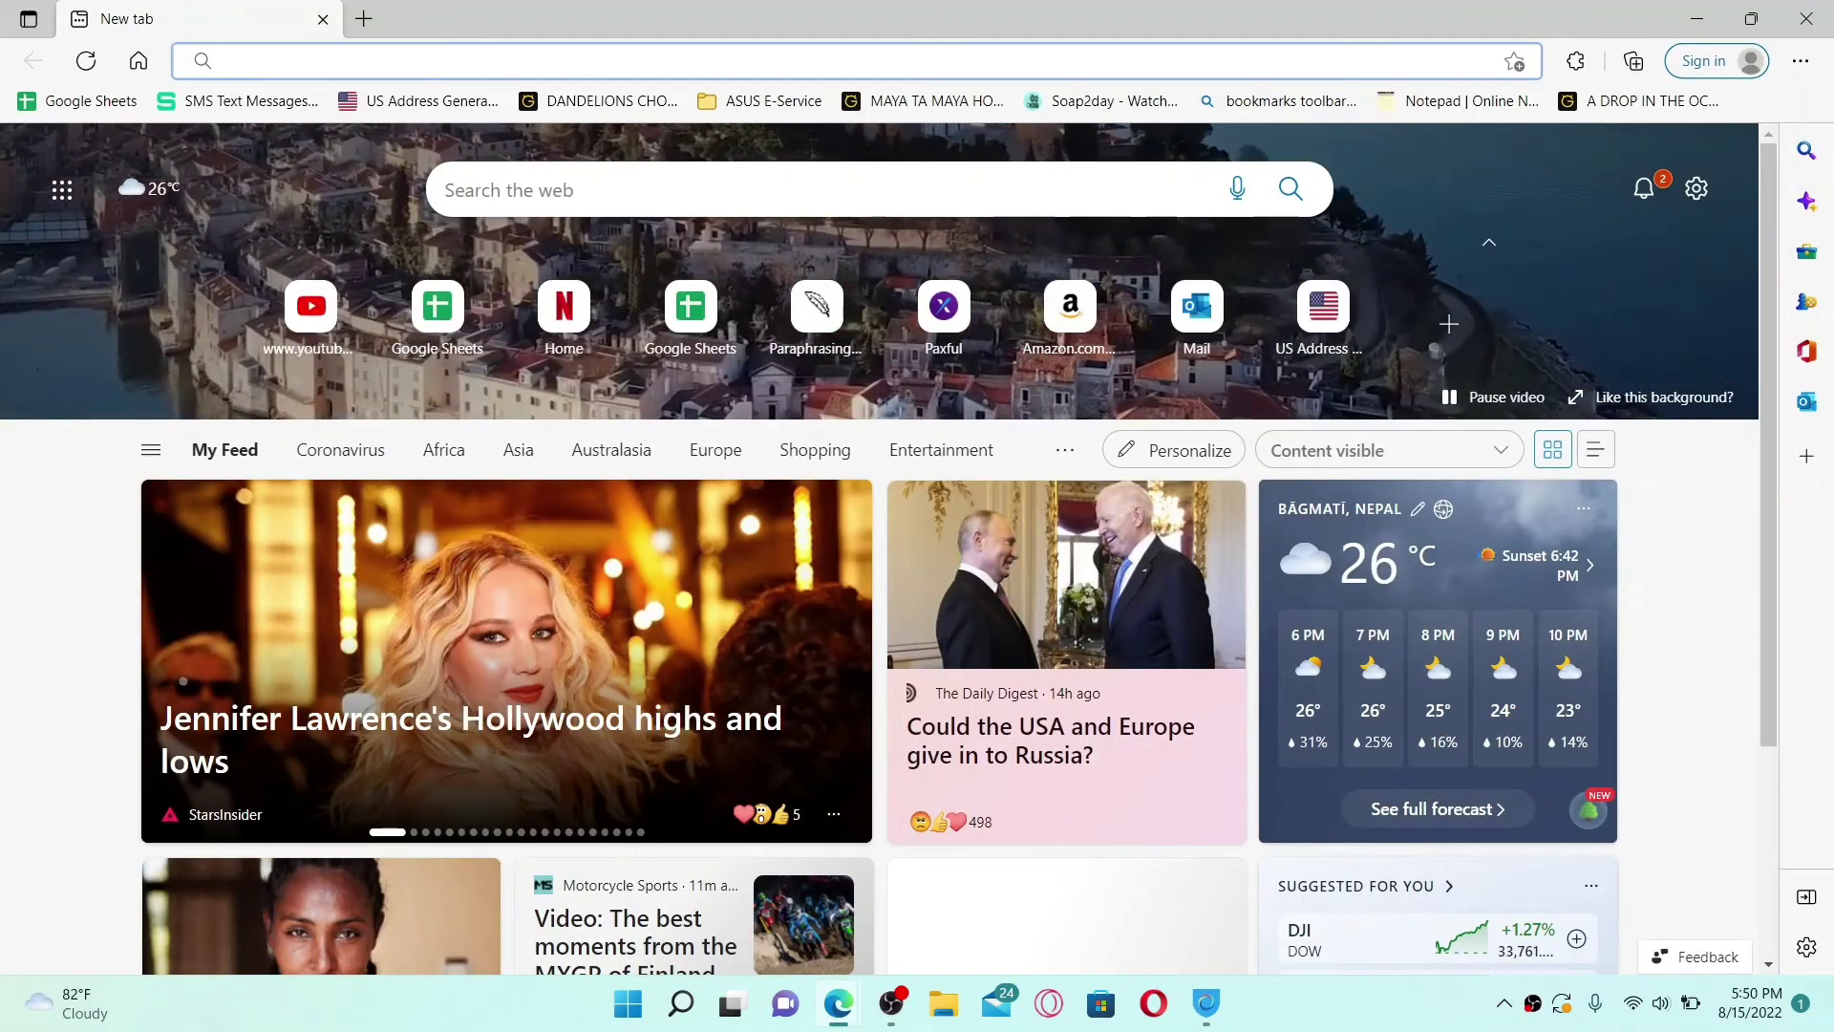
pyautogui.click(287, 60)
pyautogui.write('pr')
pyautogui.press('Right')
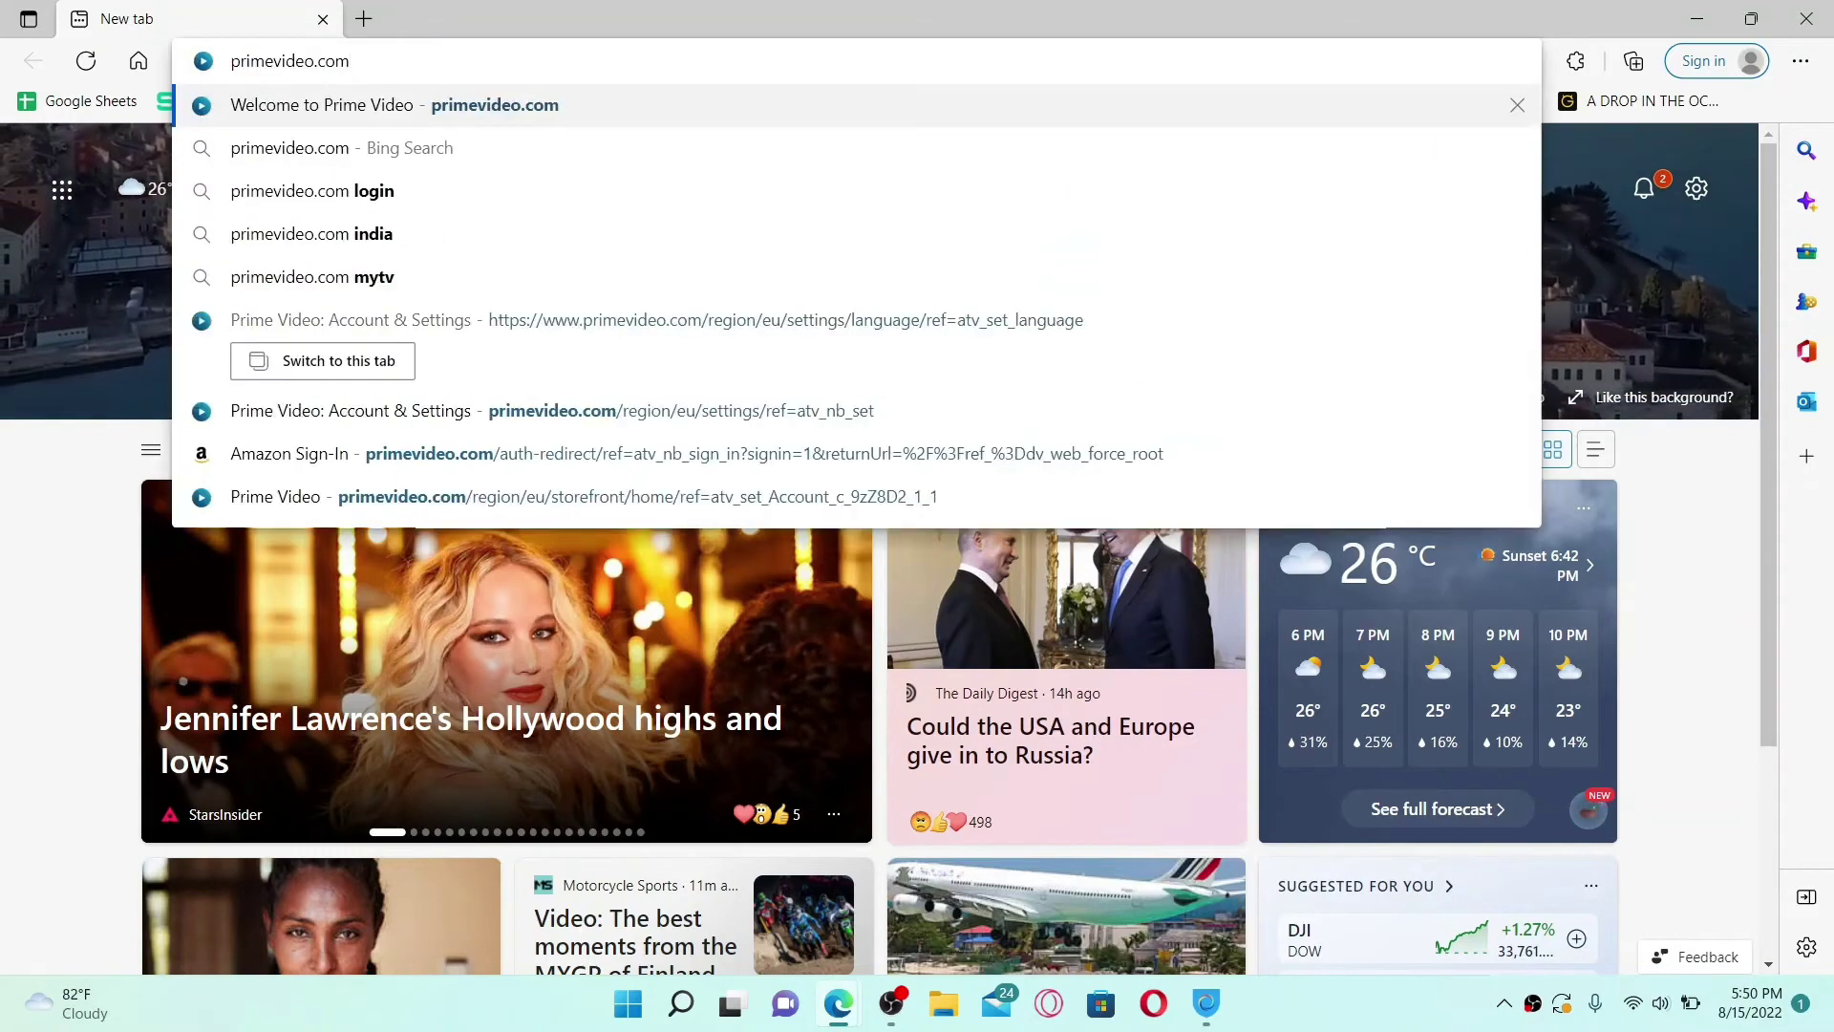
pyautogui.press('Return')
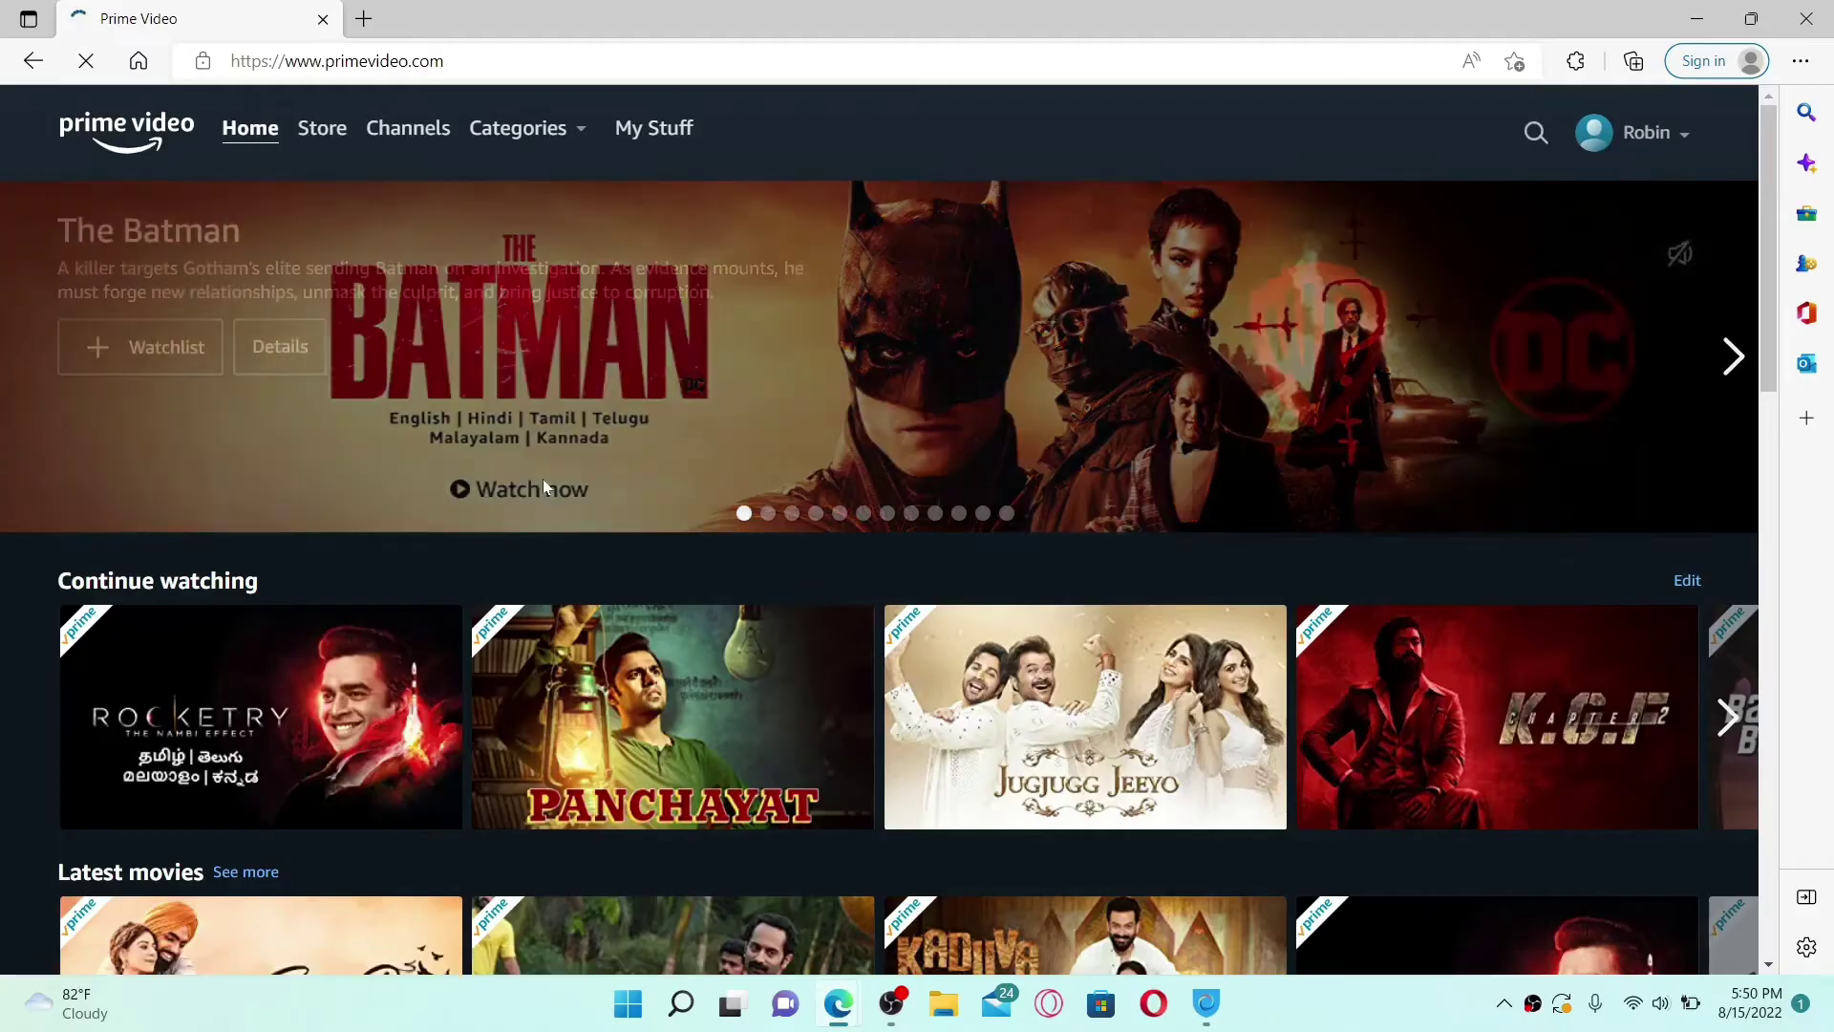
pyautogui.moveTo(824, 665)
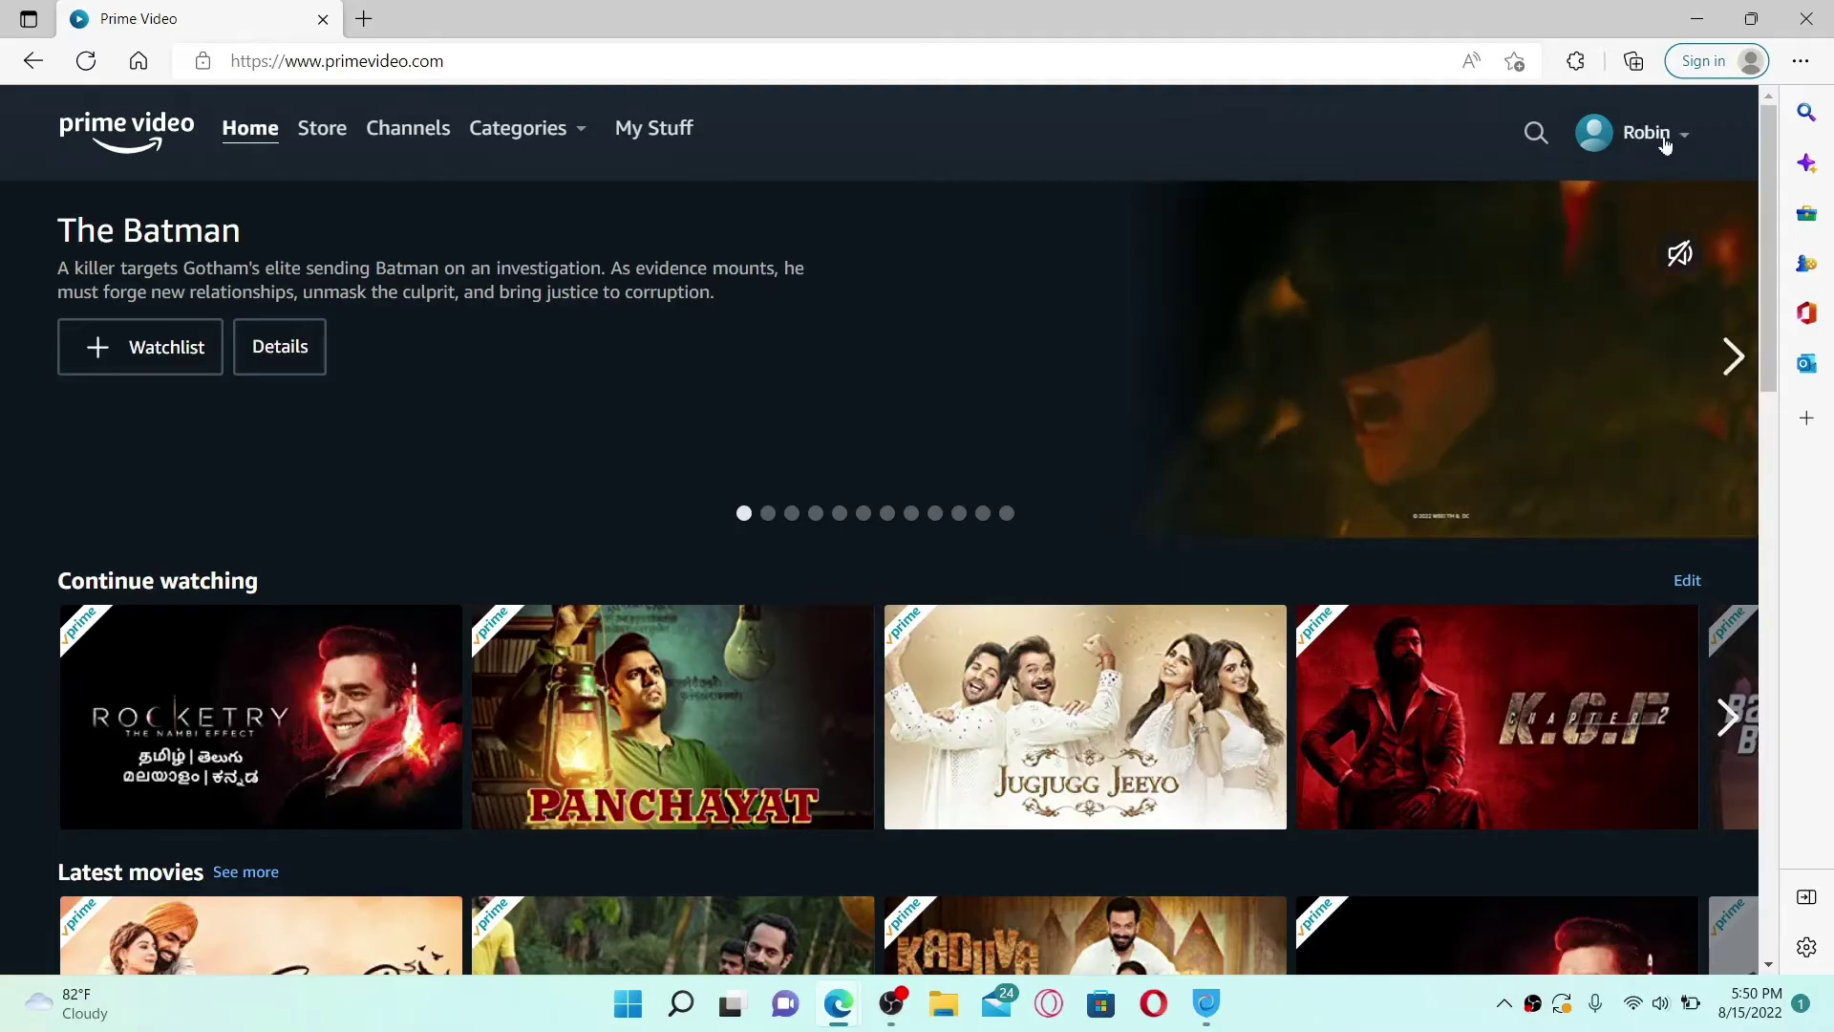
pyautogui.moveTo(1666, 135)
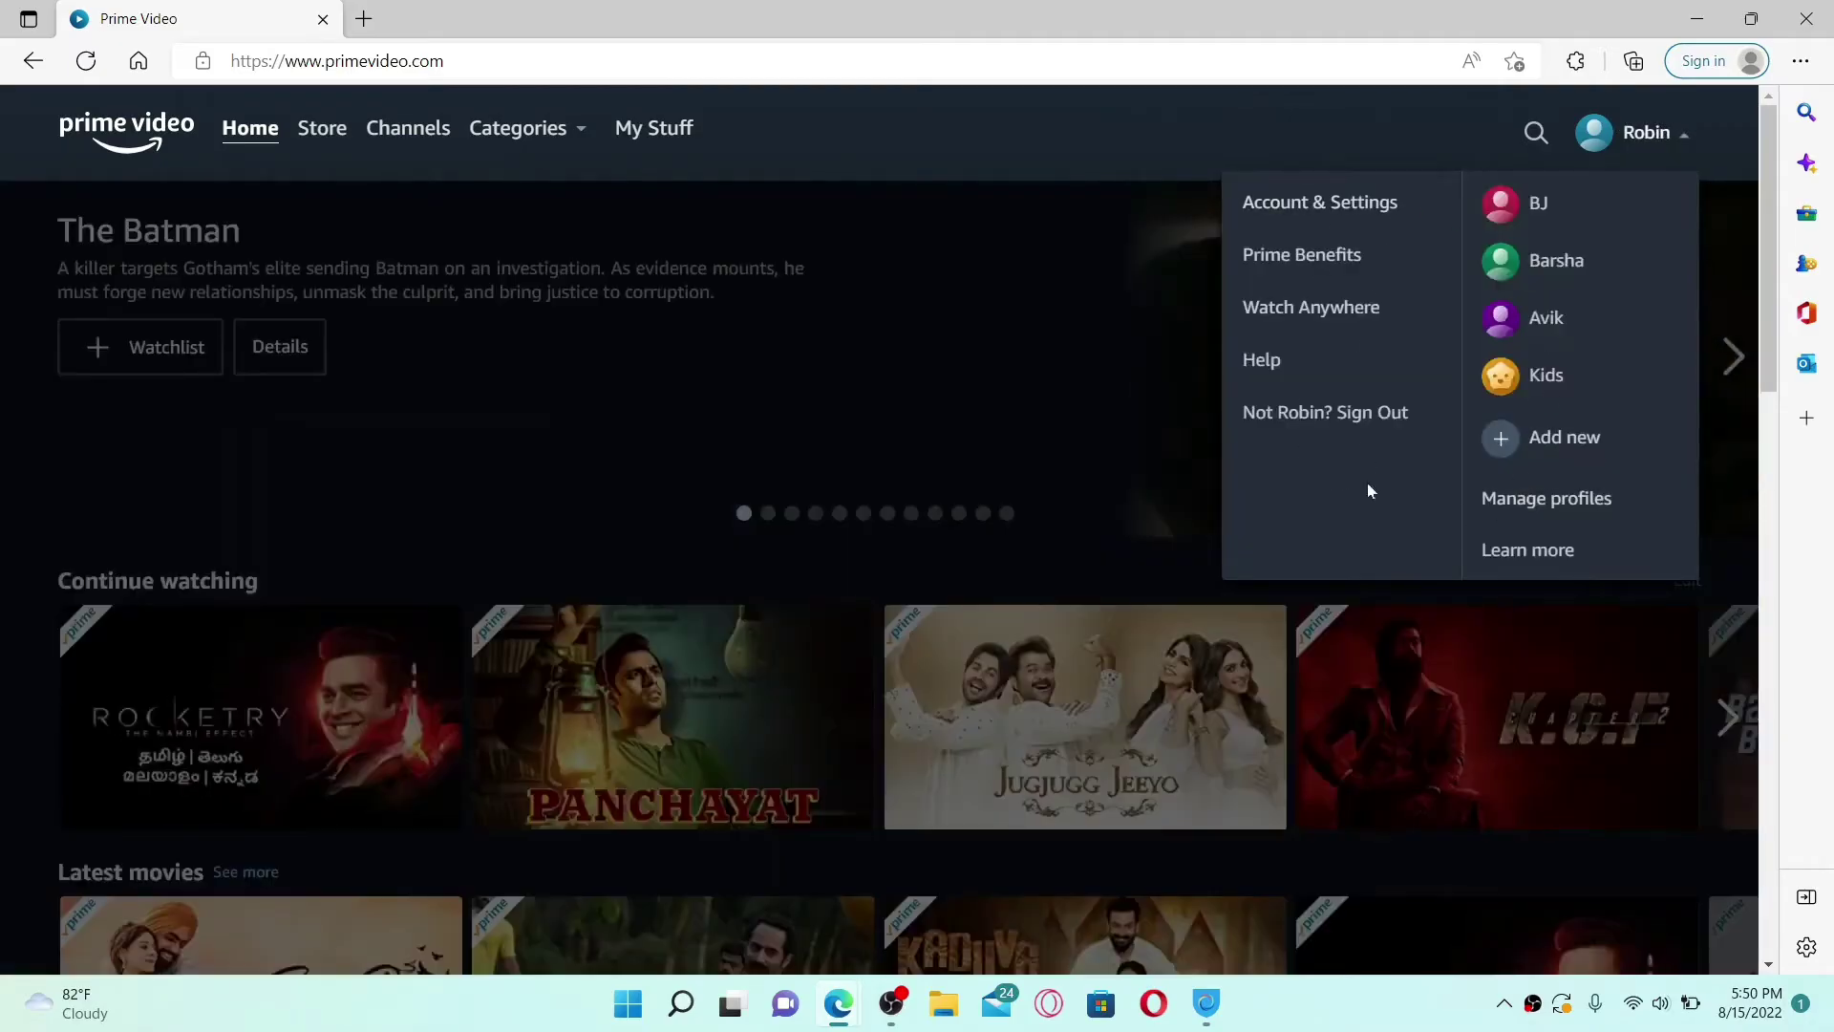
# Step: Pick a website language in Account & Settings' Language tab and save it
pyautogui.click(1332, 215)
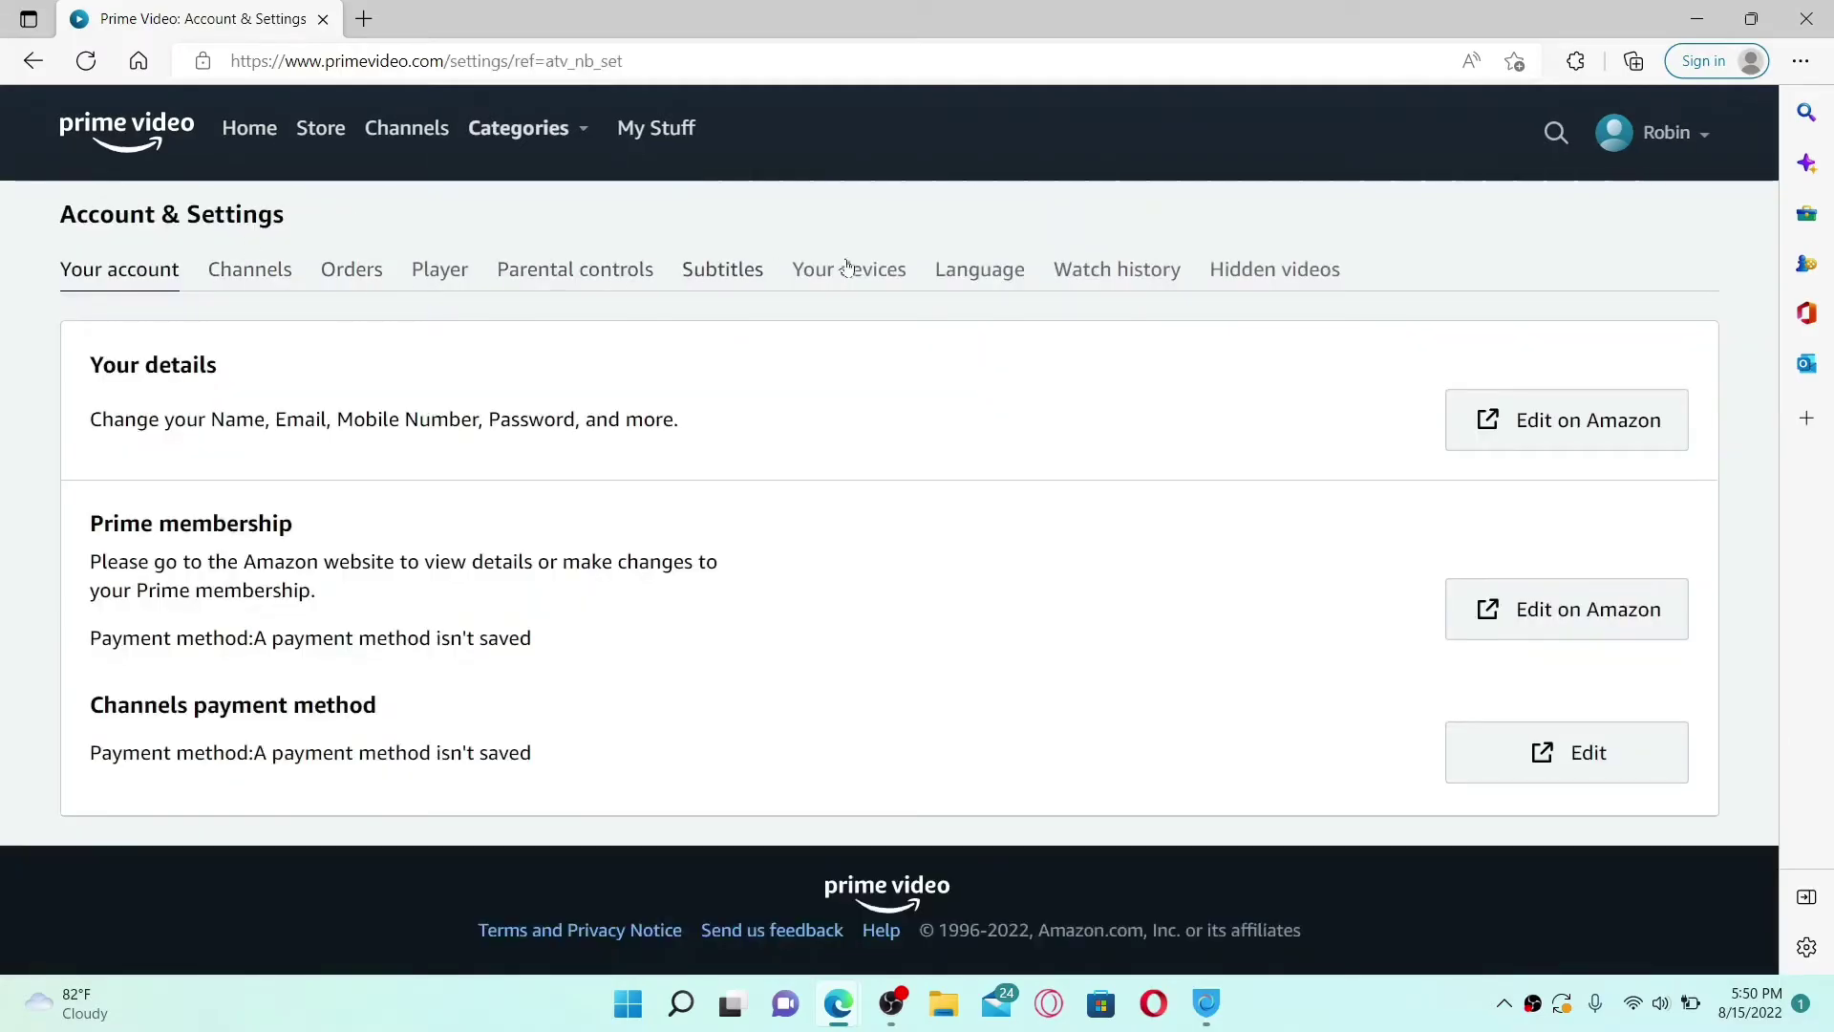
pyautogui.click(988, 277)
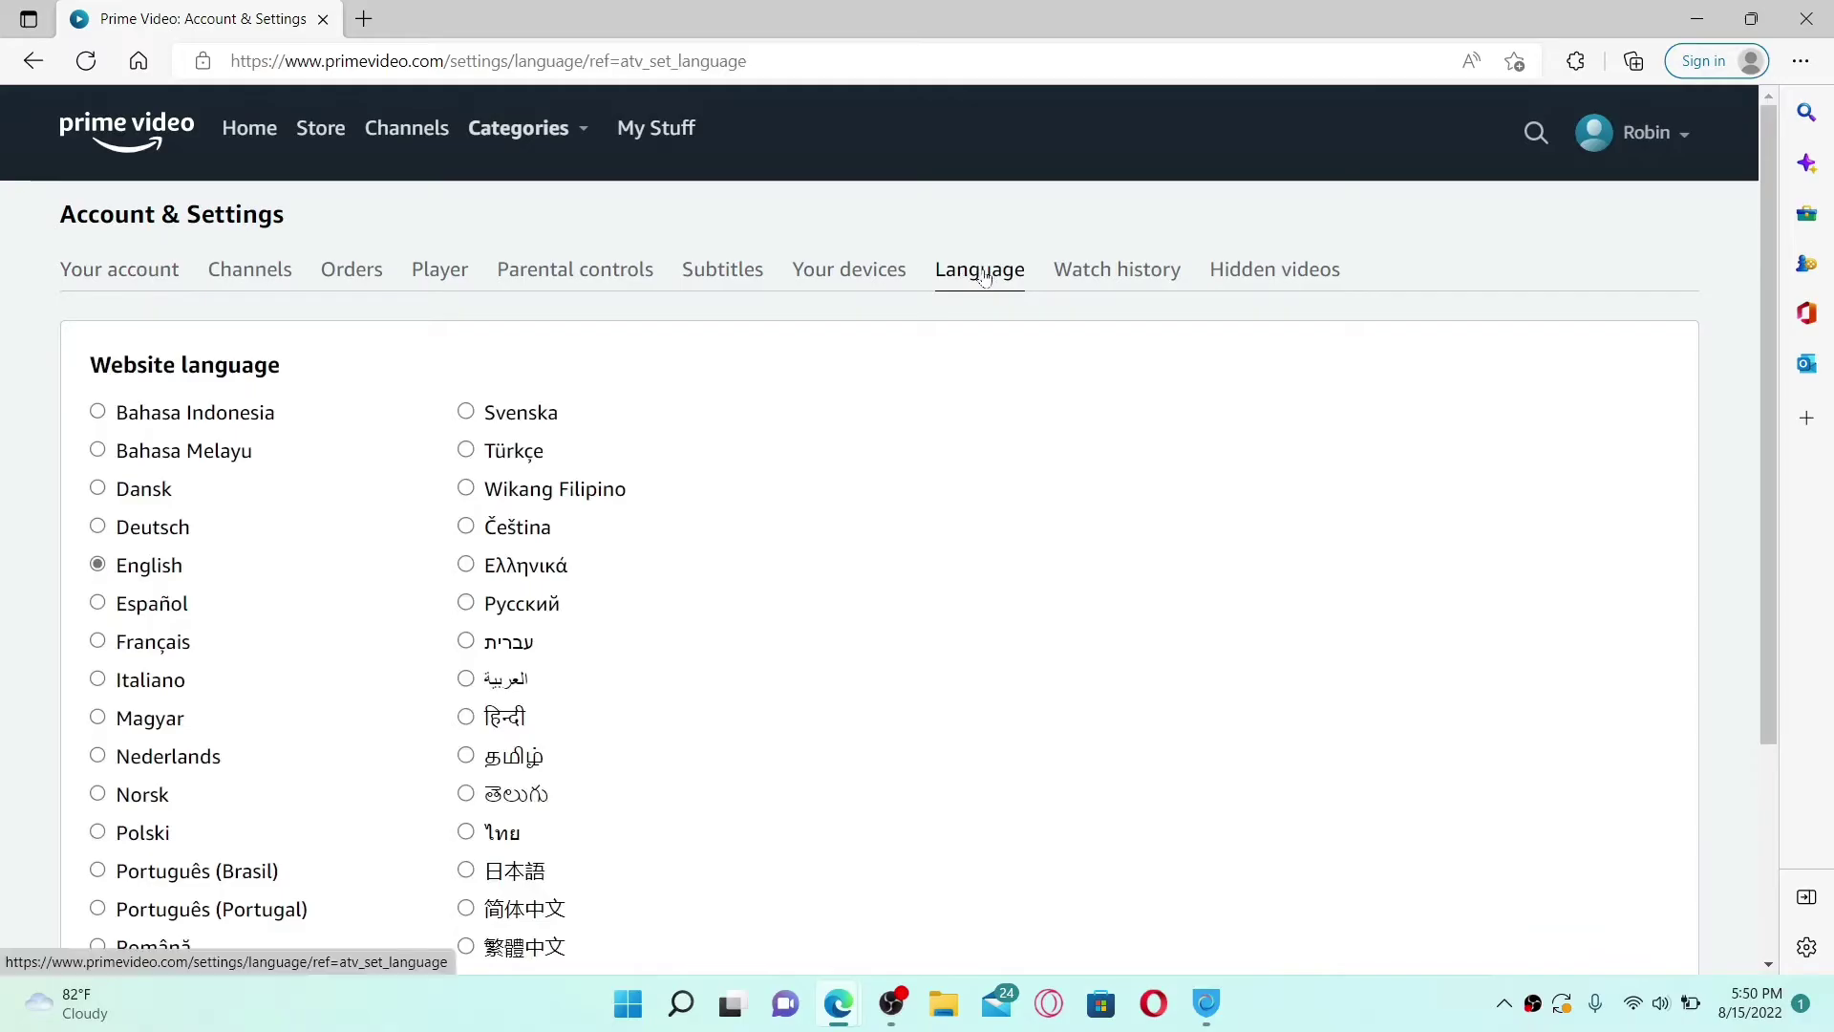
pyautogui.scroll(-2, 368, 704)
pyautogui.scroll(2, 368, 704)
pyautogui.scroll(-2, 369, 704)
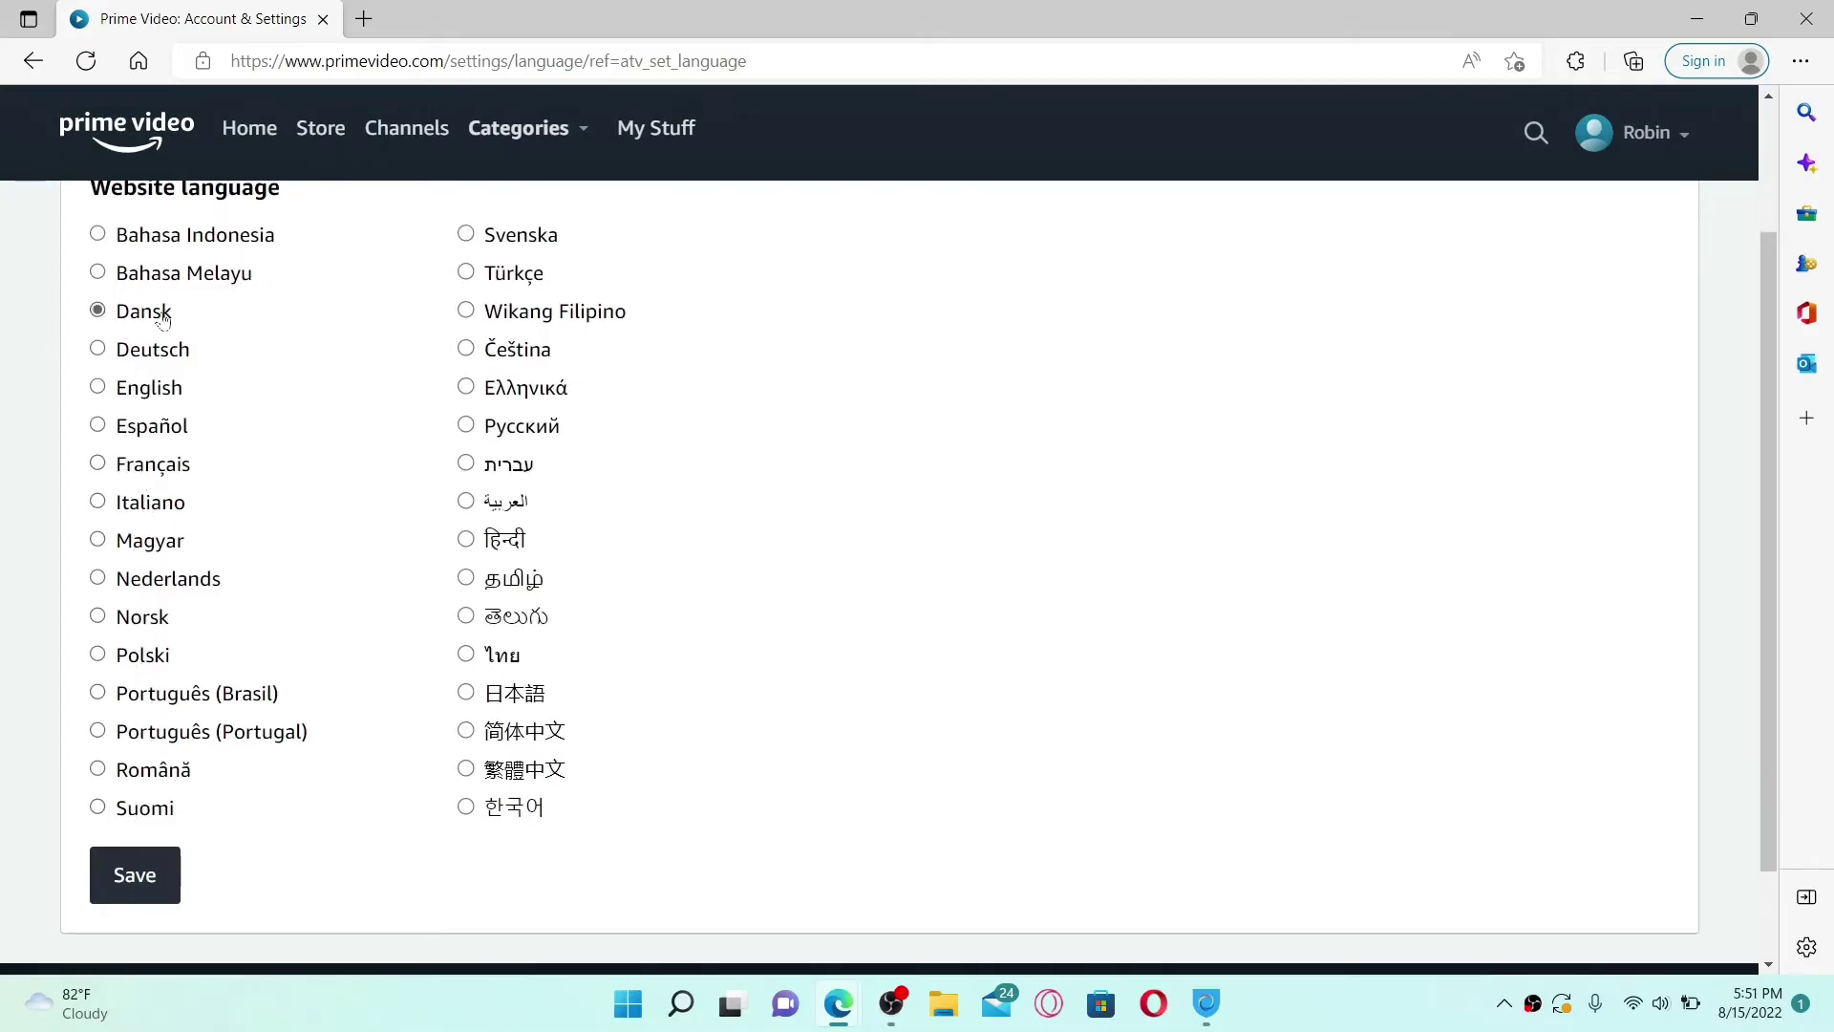
pyautogui.click(153, 884)
# Step: Return to the Prime Video home storefront, then bring Edge back to enter a new address
pyautogui.click(122, 127)
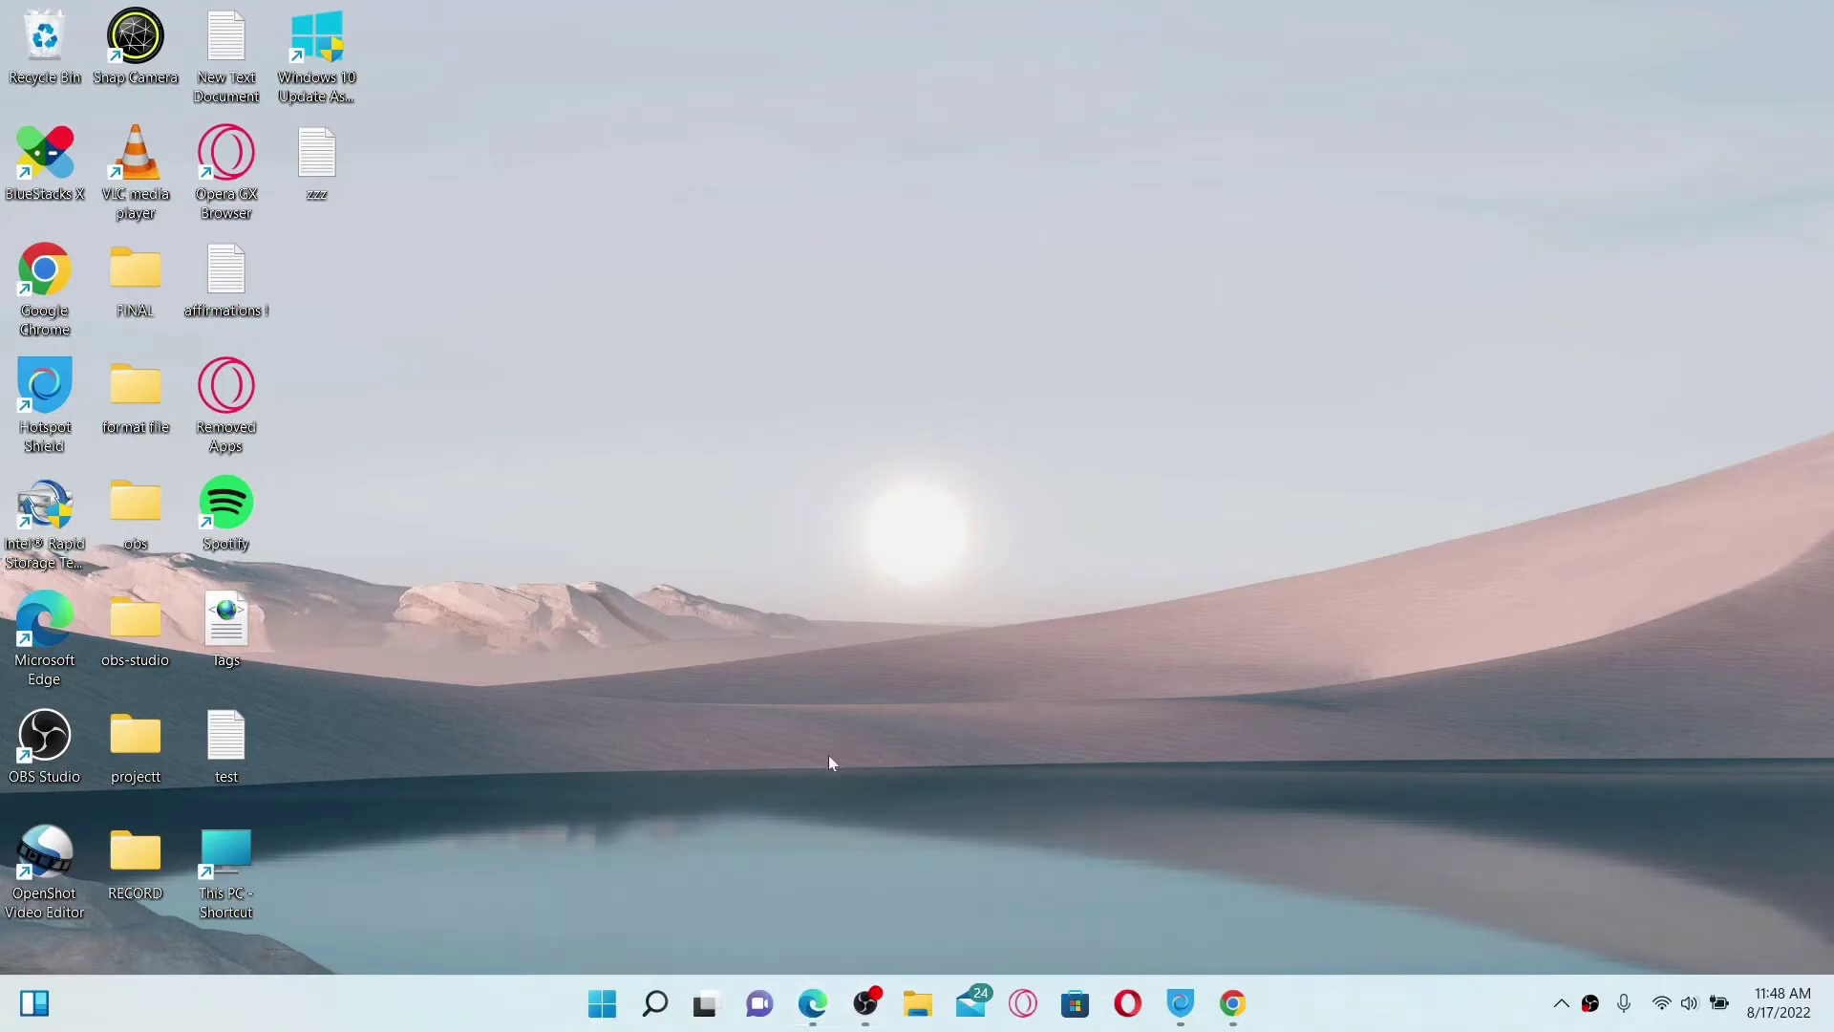
pyautogui.hotkey('alt', 'Tab')
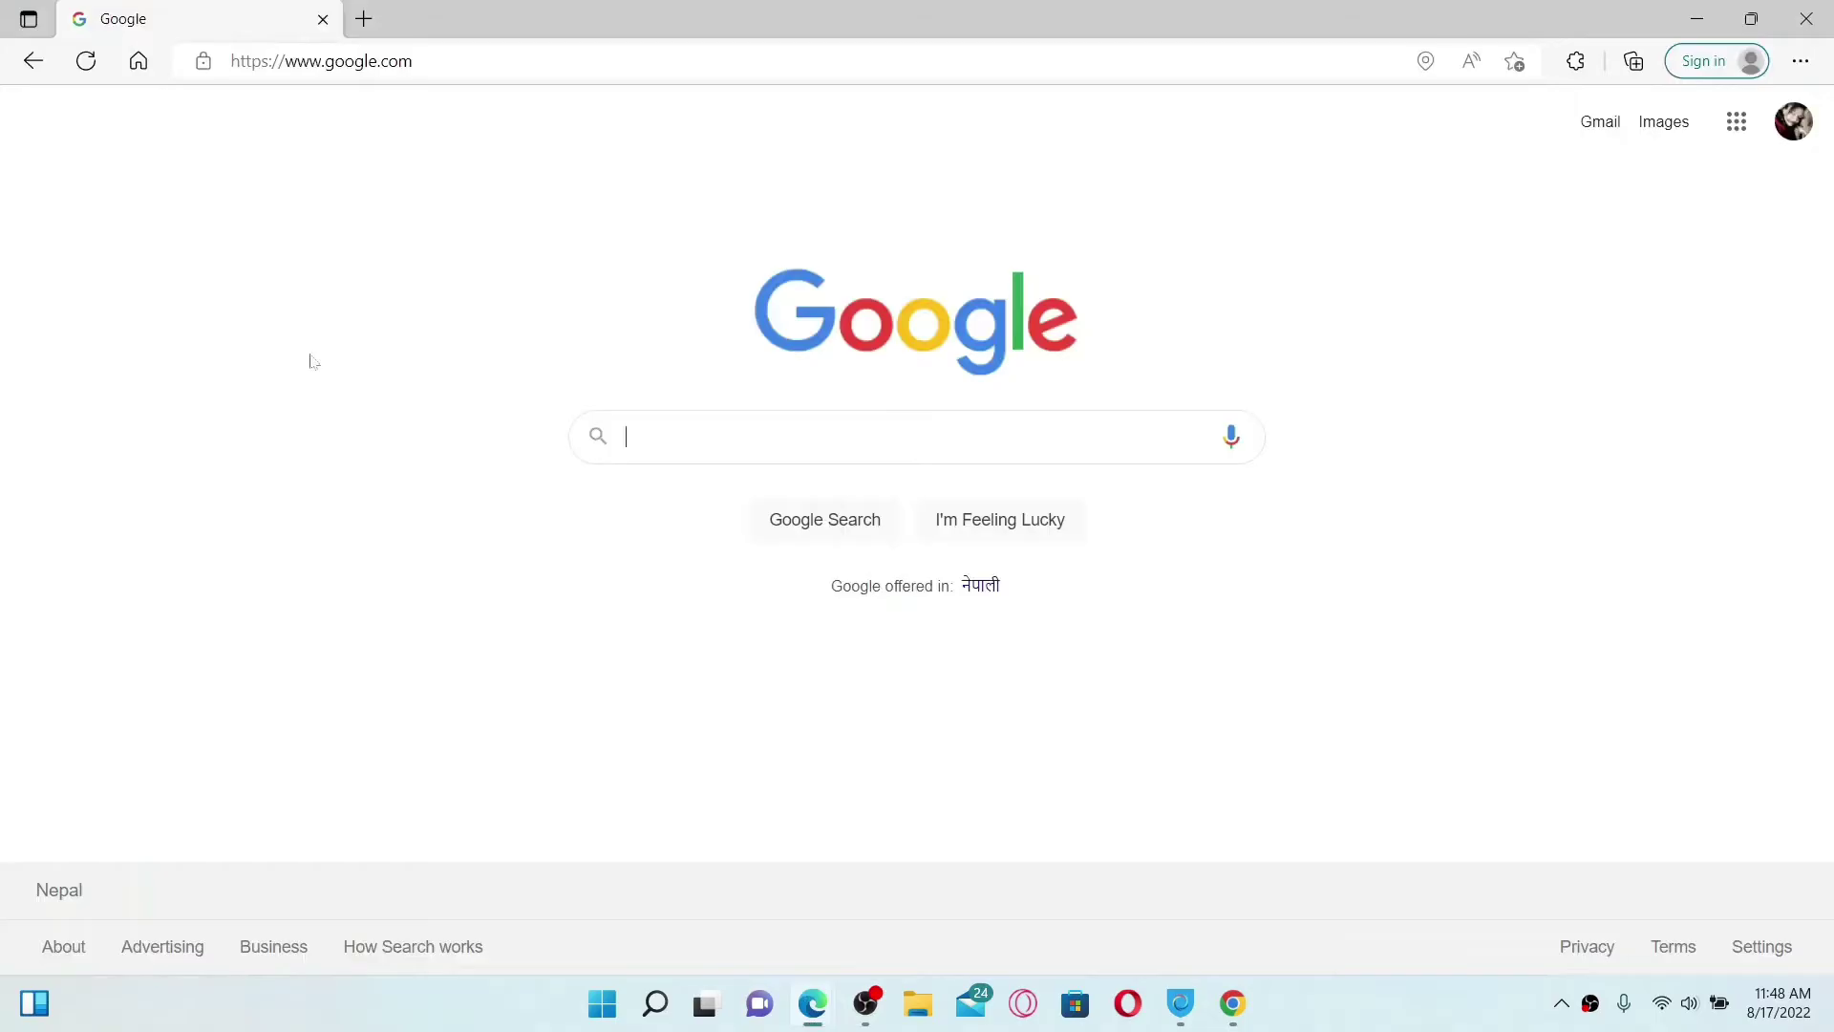
pyautogui.click(381, 61)
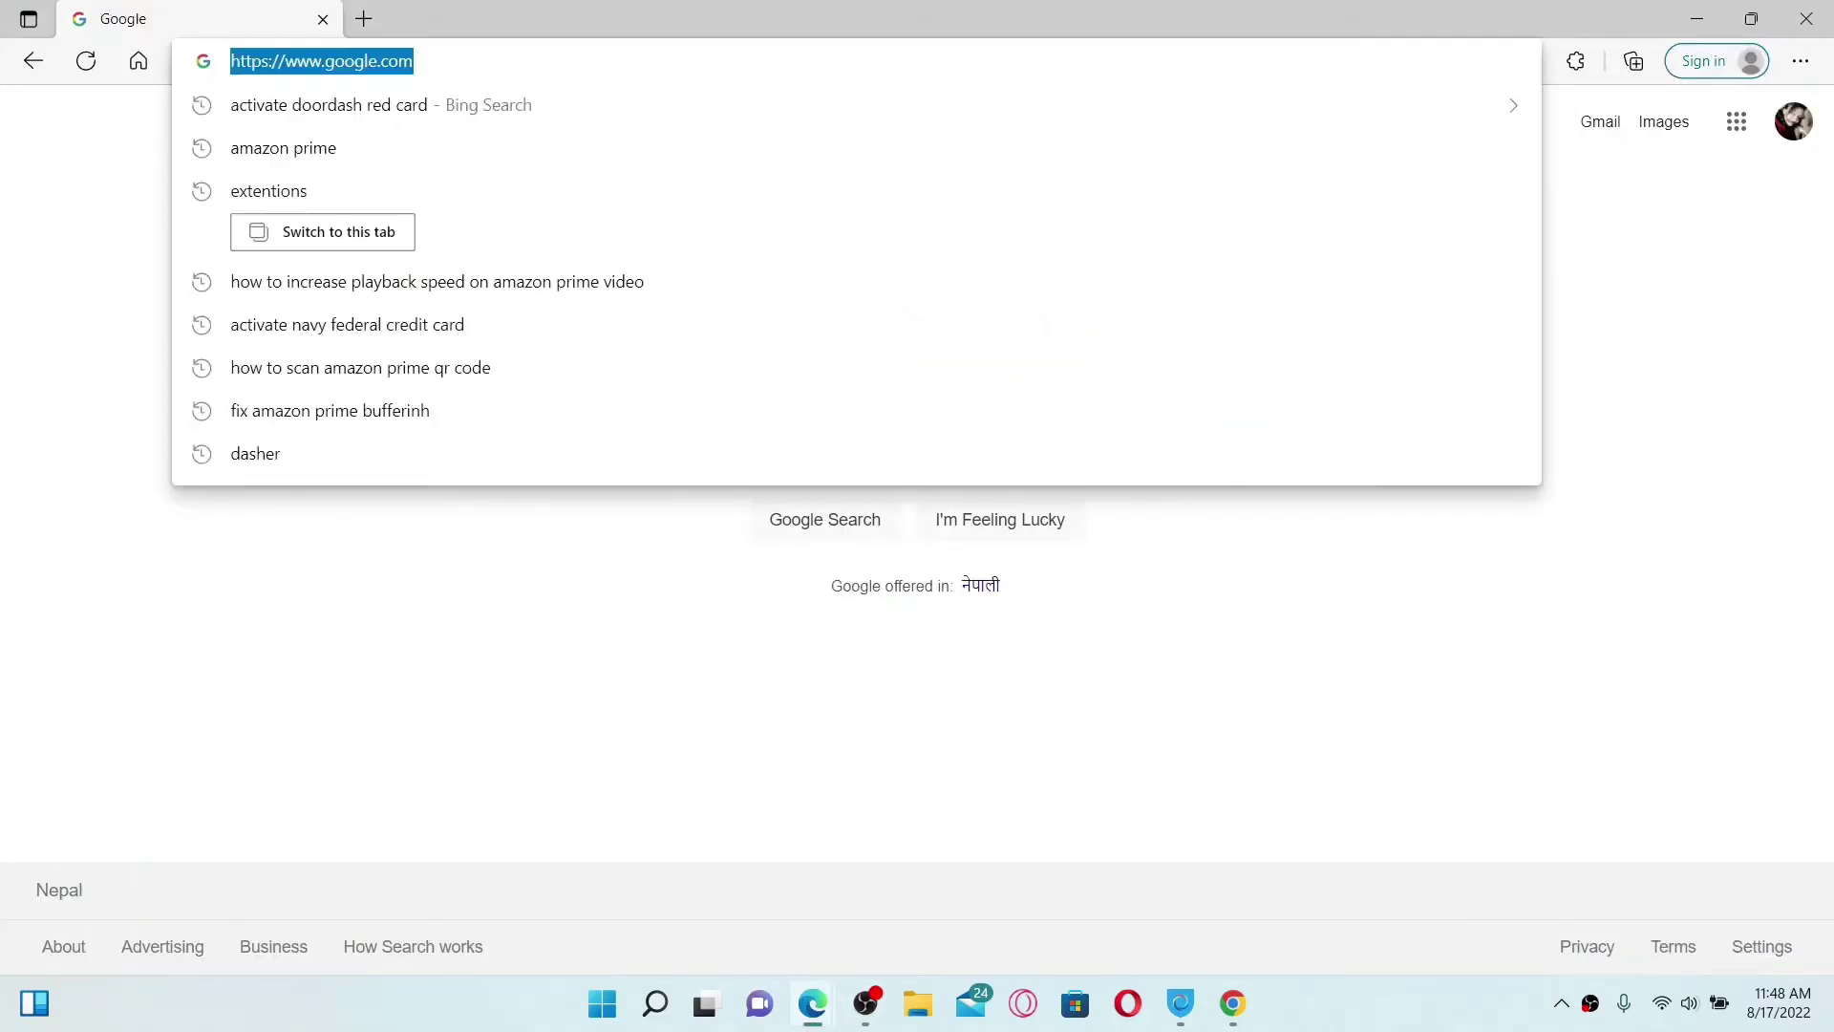
# Step: Load primevideo.com, resume The Hobbit: An Unexpected Journey, then close the player
pyautogui.write('primevideo')
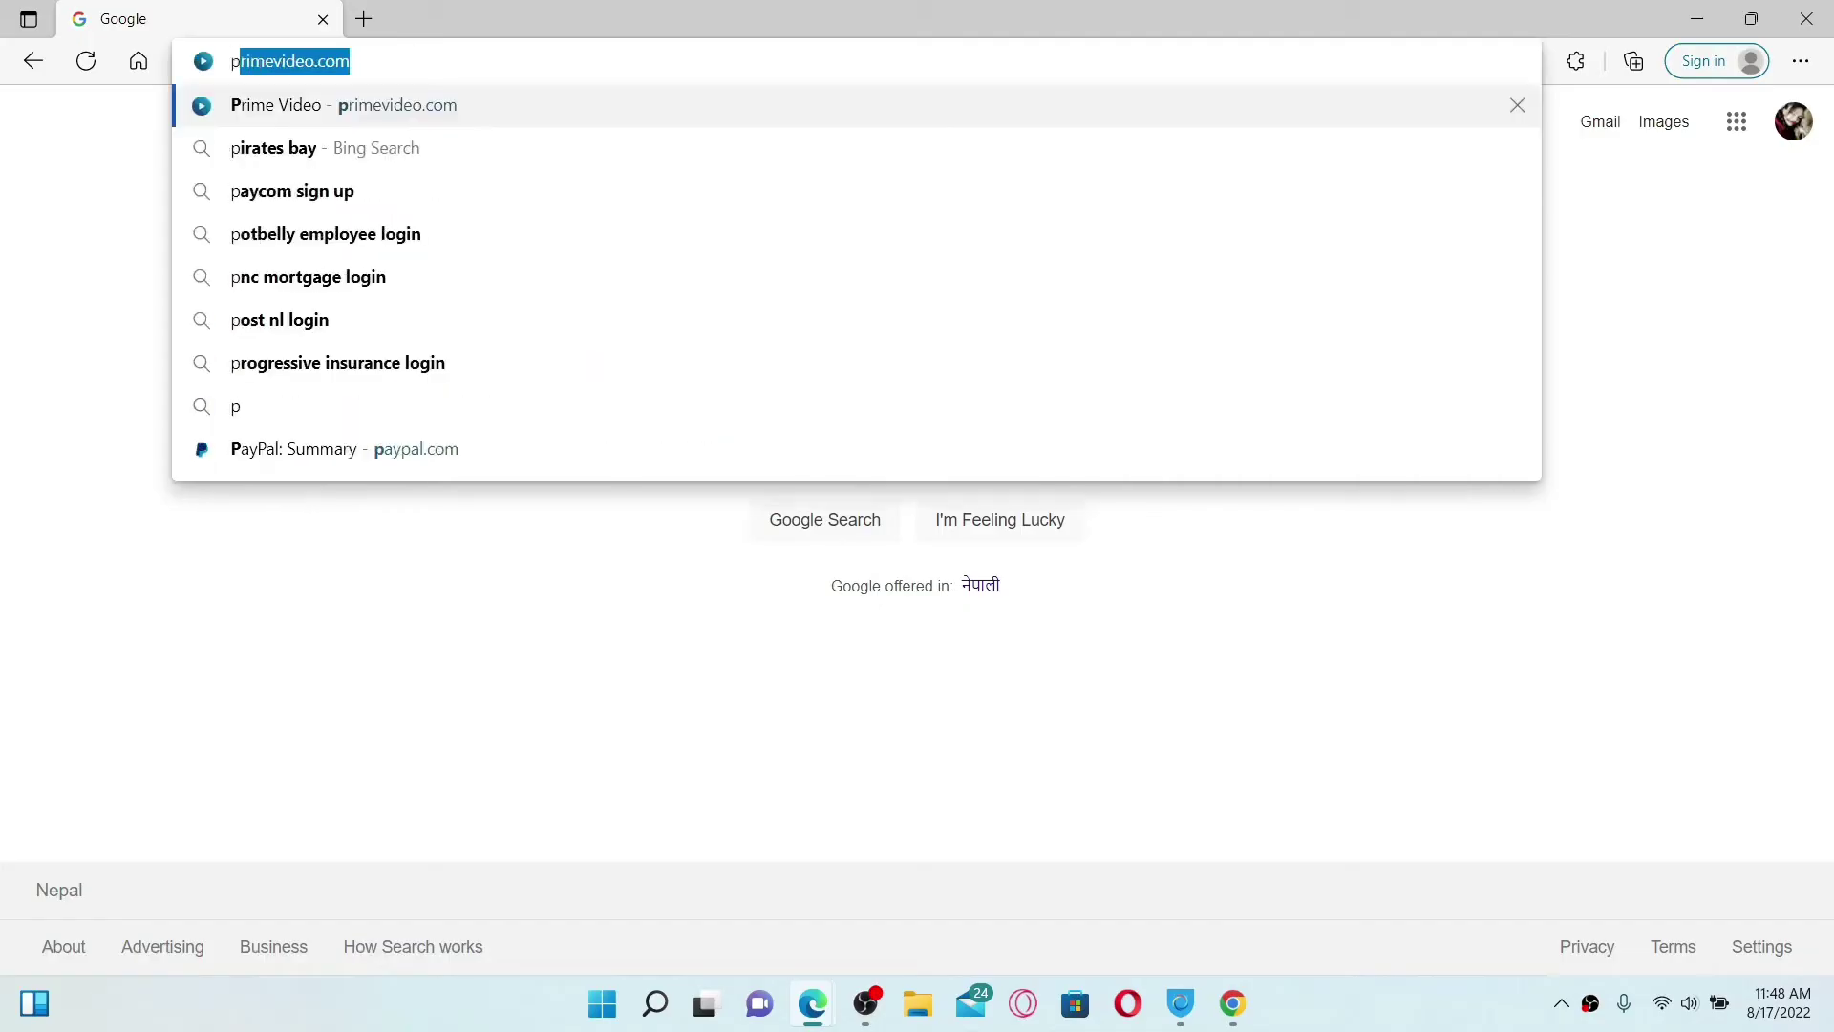
pyautogui.press('Return')
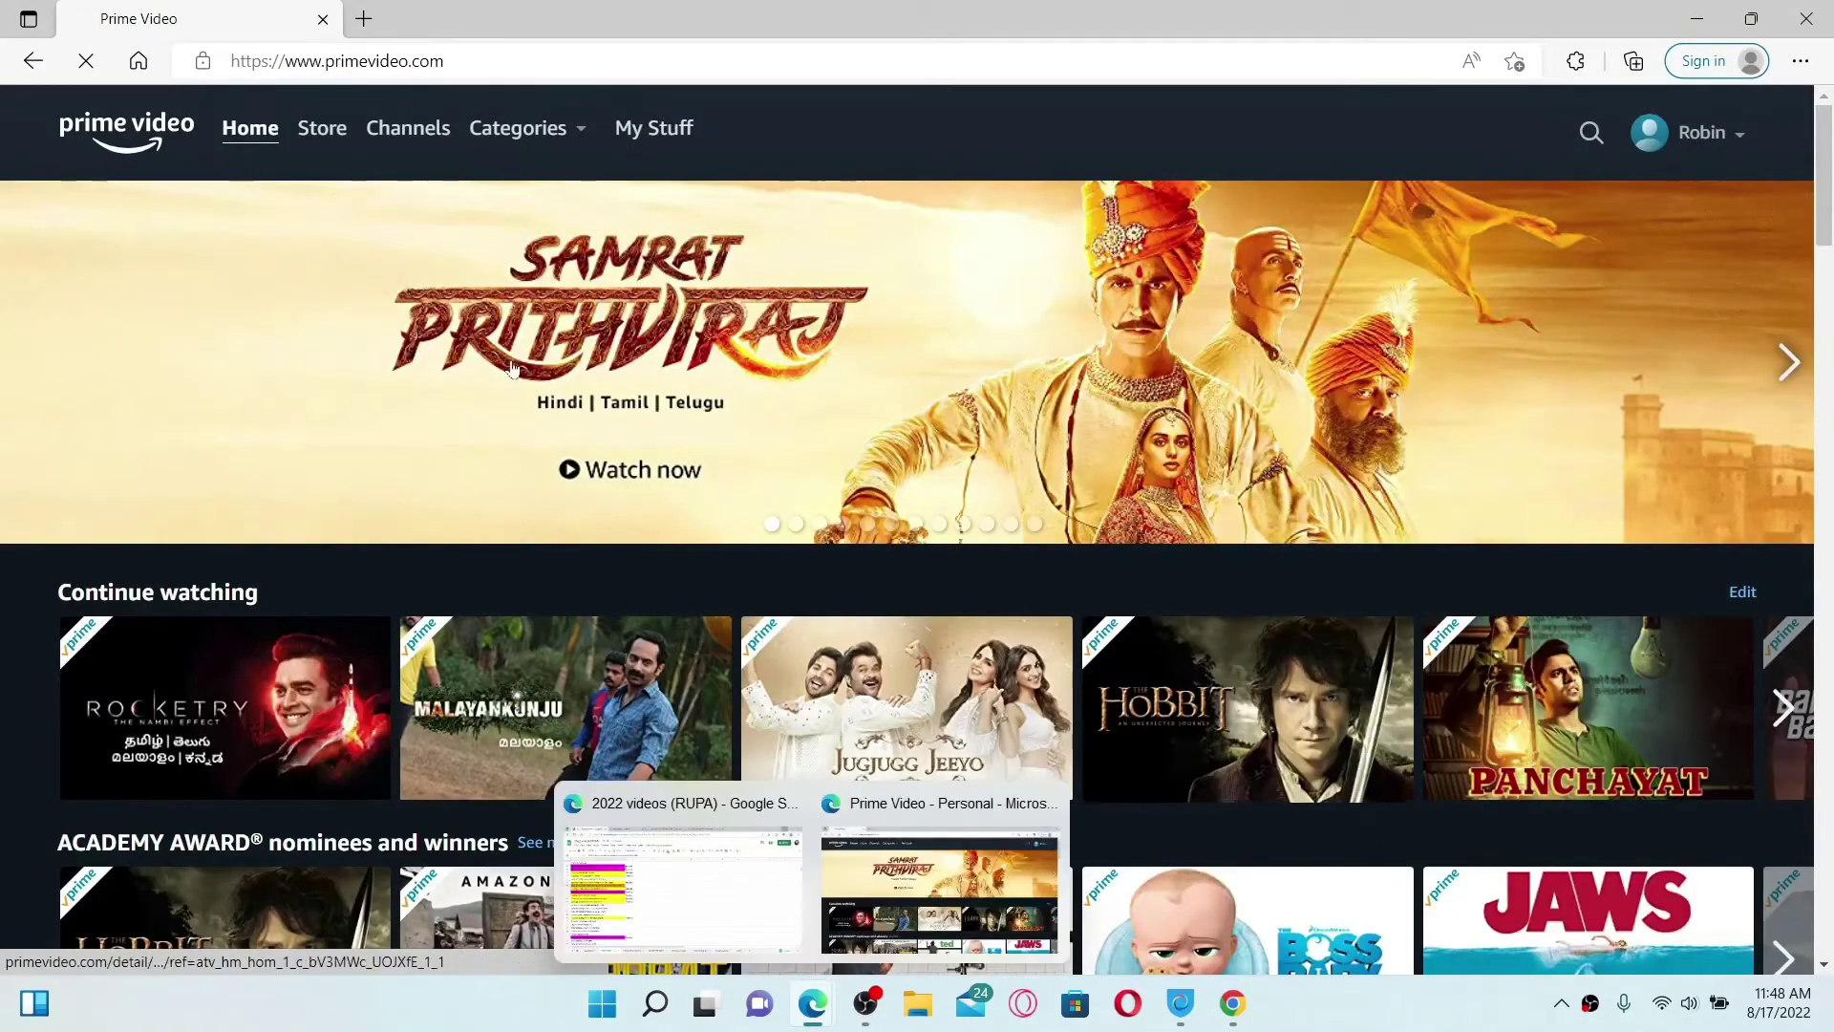
pyautogui.moveTo(1280, 674)
pyautogui.scroll(-2, 1280, 675)
pyautogui.scroll(-2, 1280, 674)
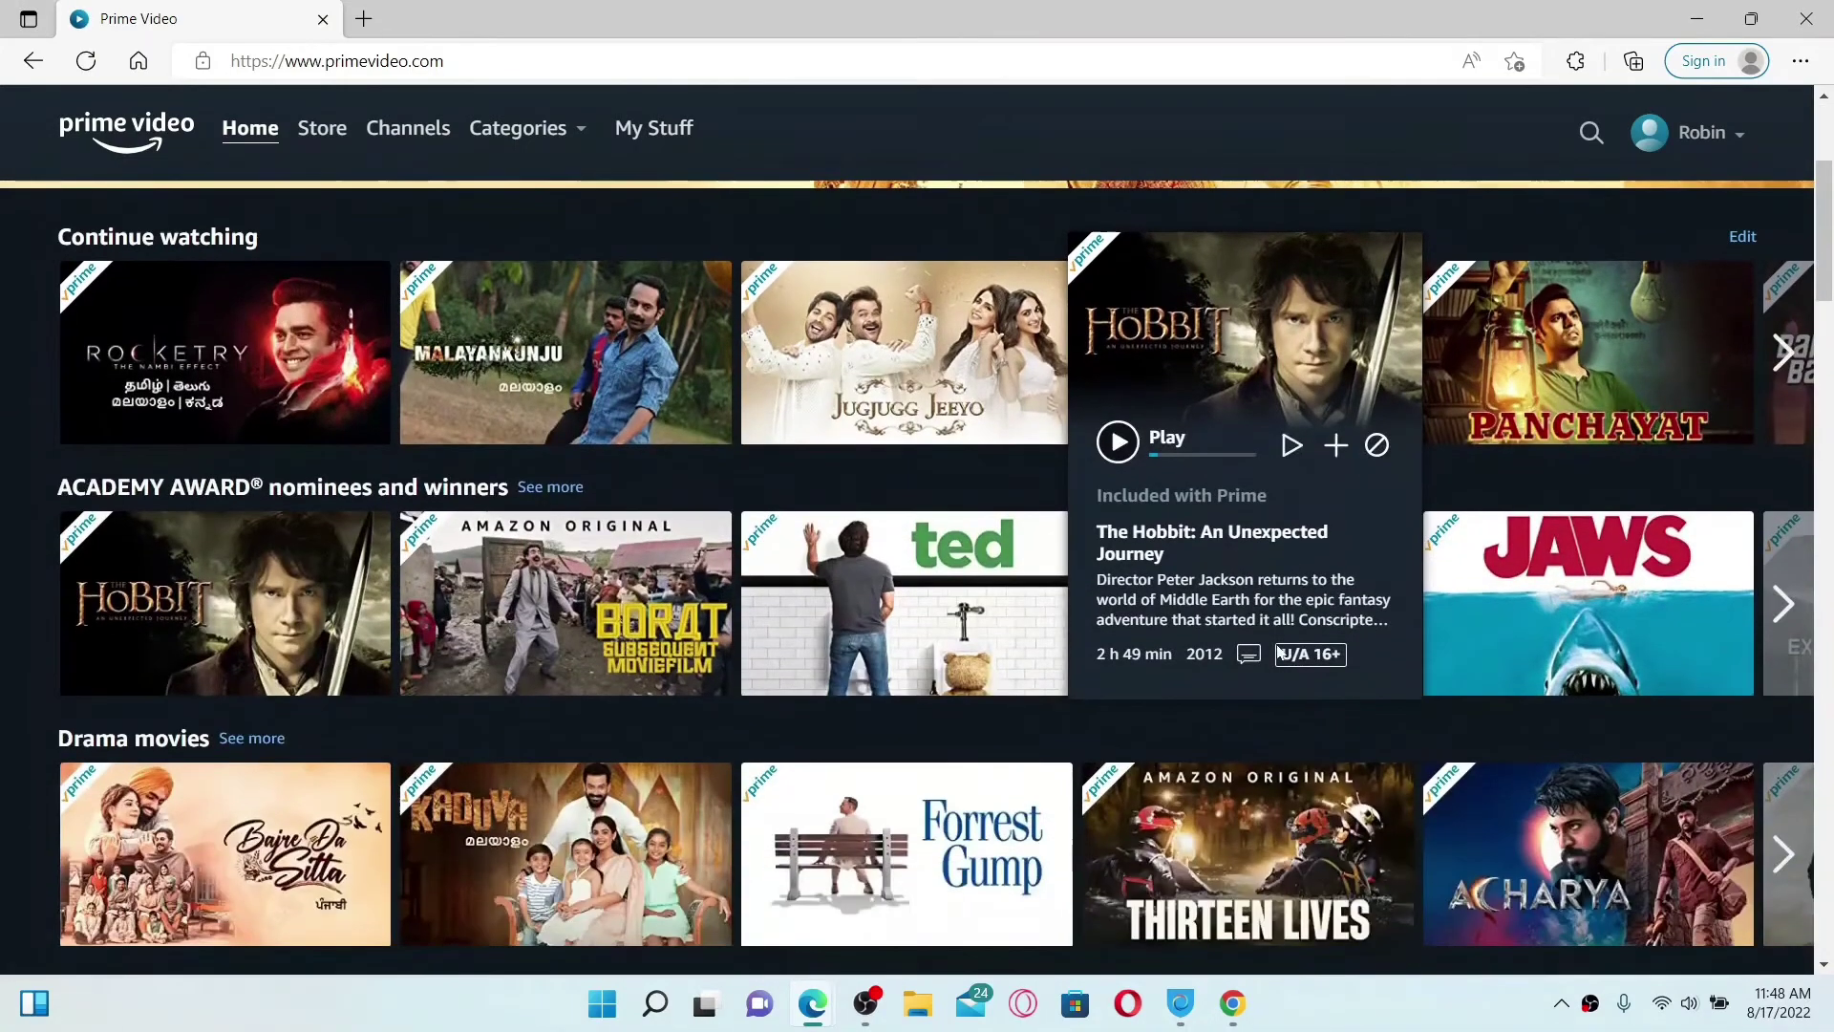
pyautogui.click(1116, 442)
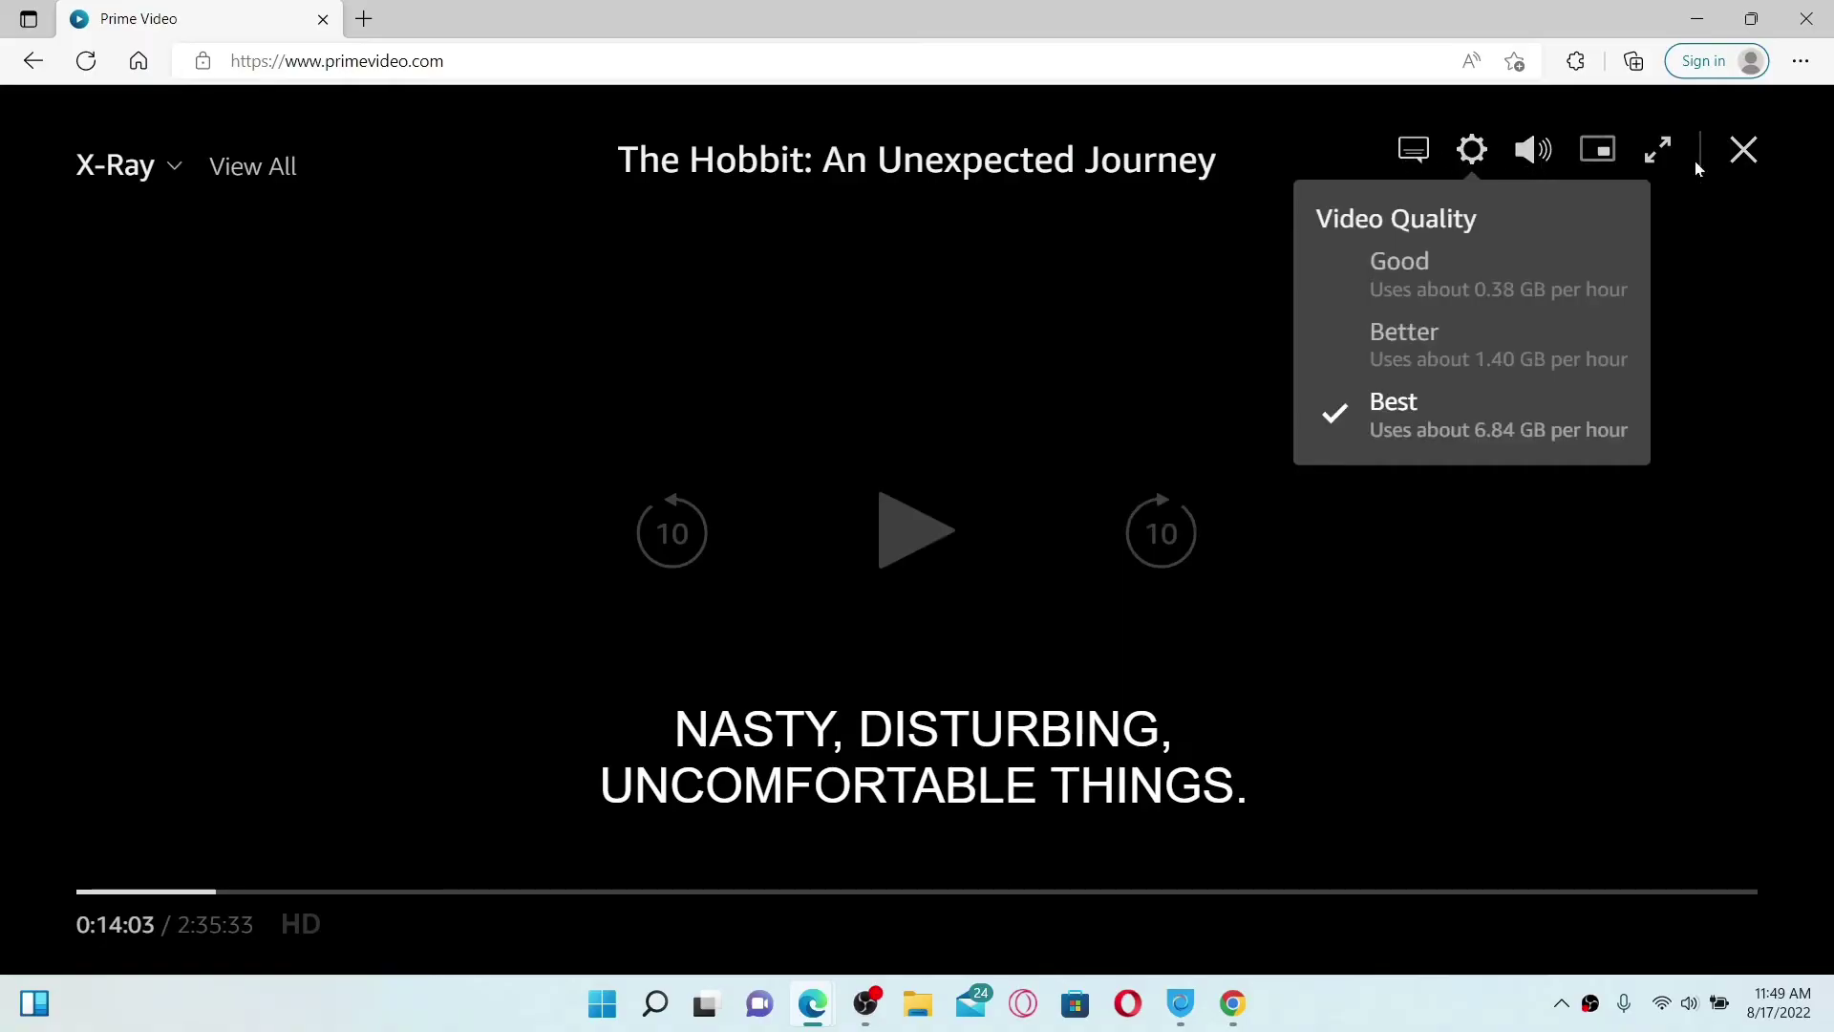
pyautogui.click(1776, 168)
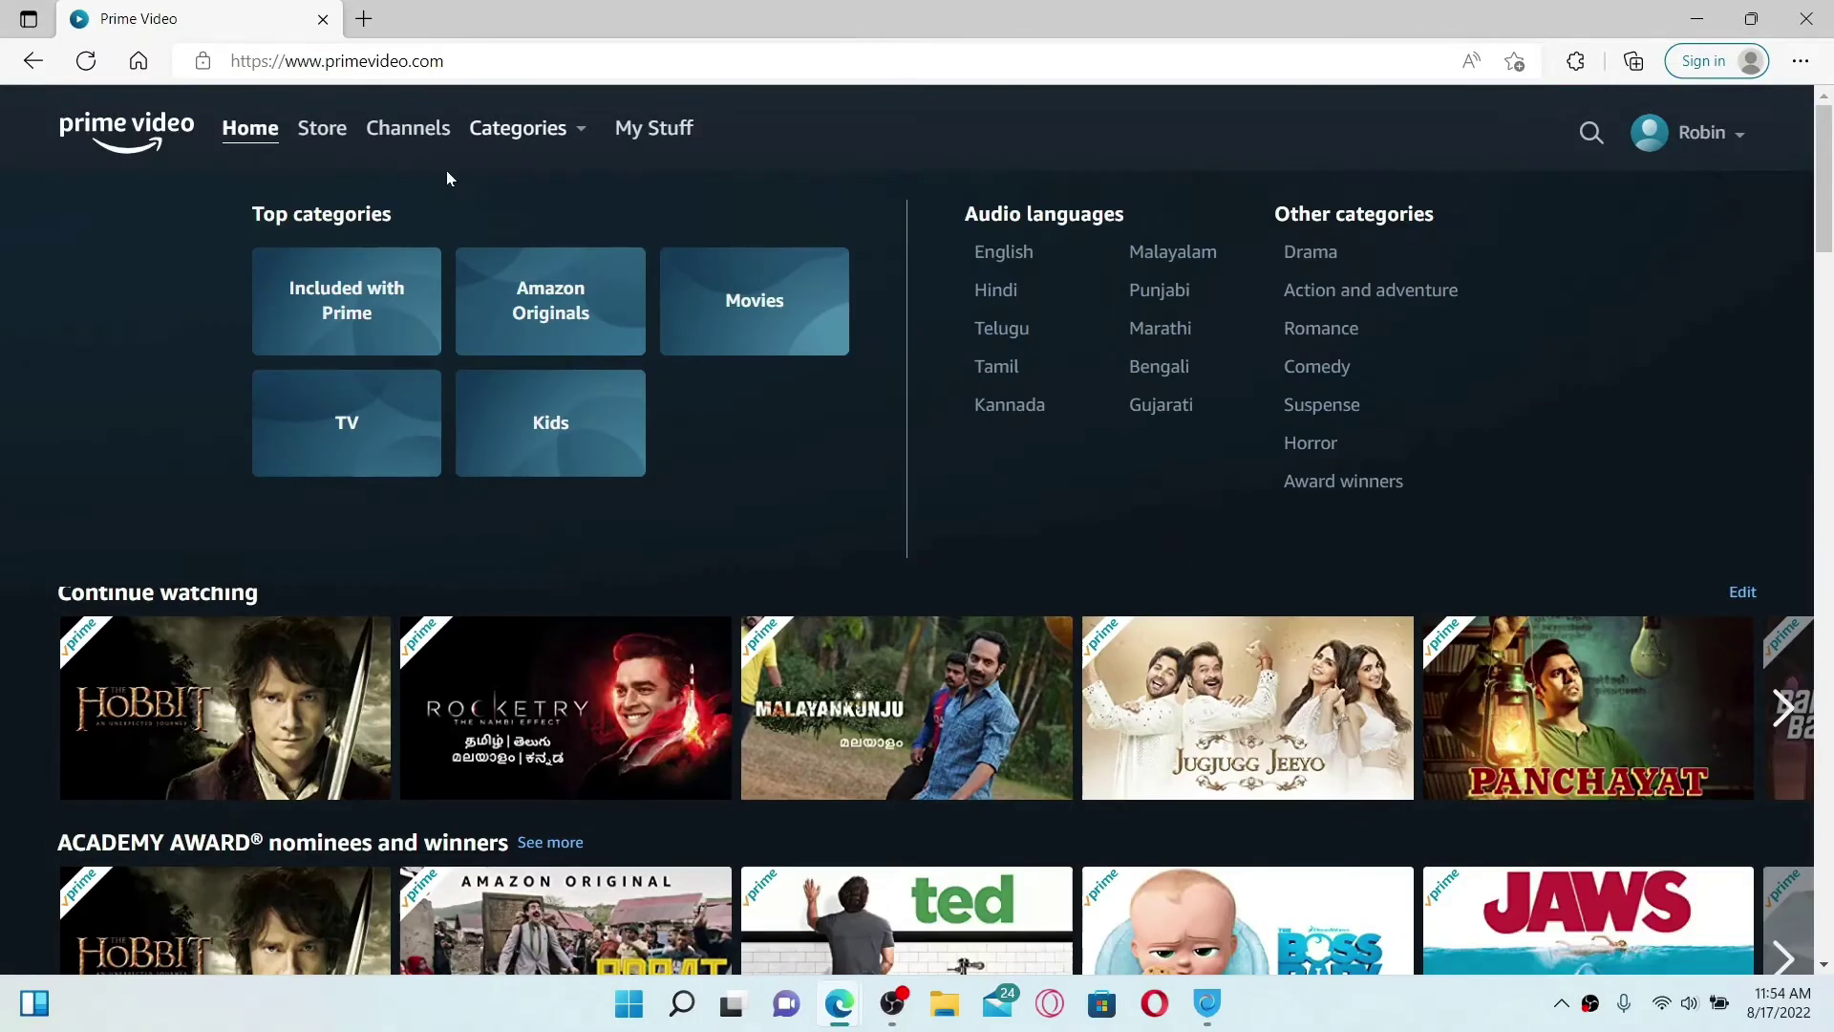
# Step: In a new tab, search for chrome extensions and open the Chrome Web Store
pyautogui.click(364, 19)
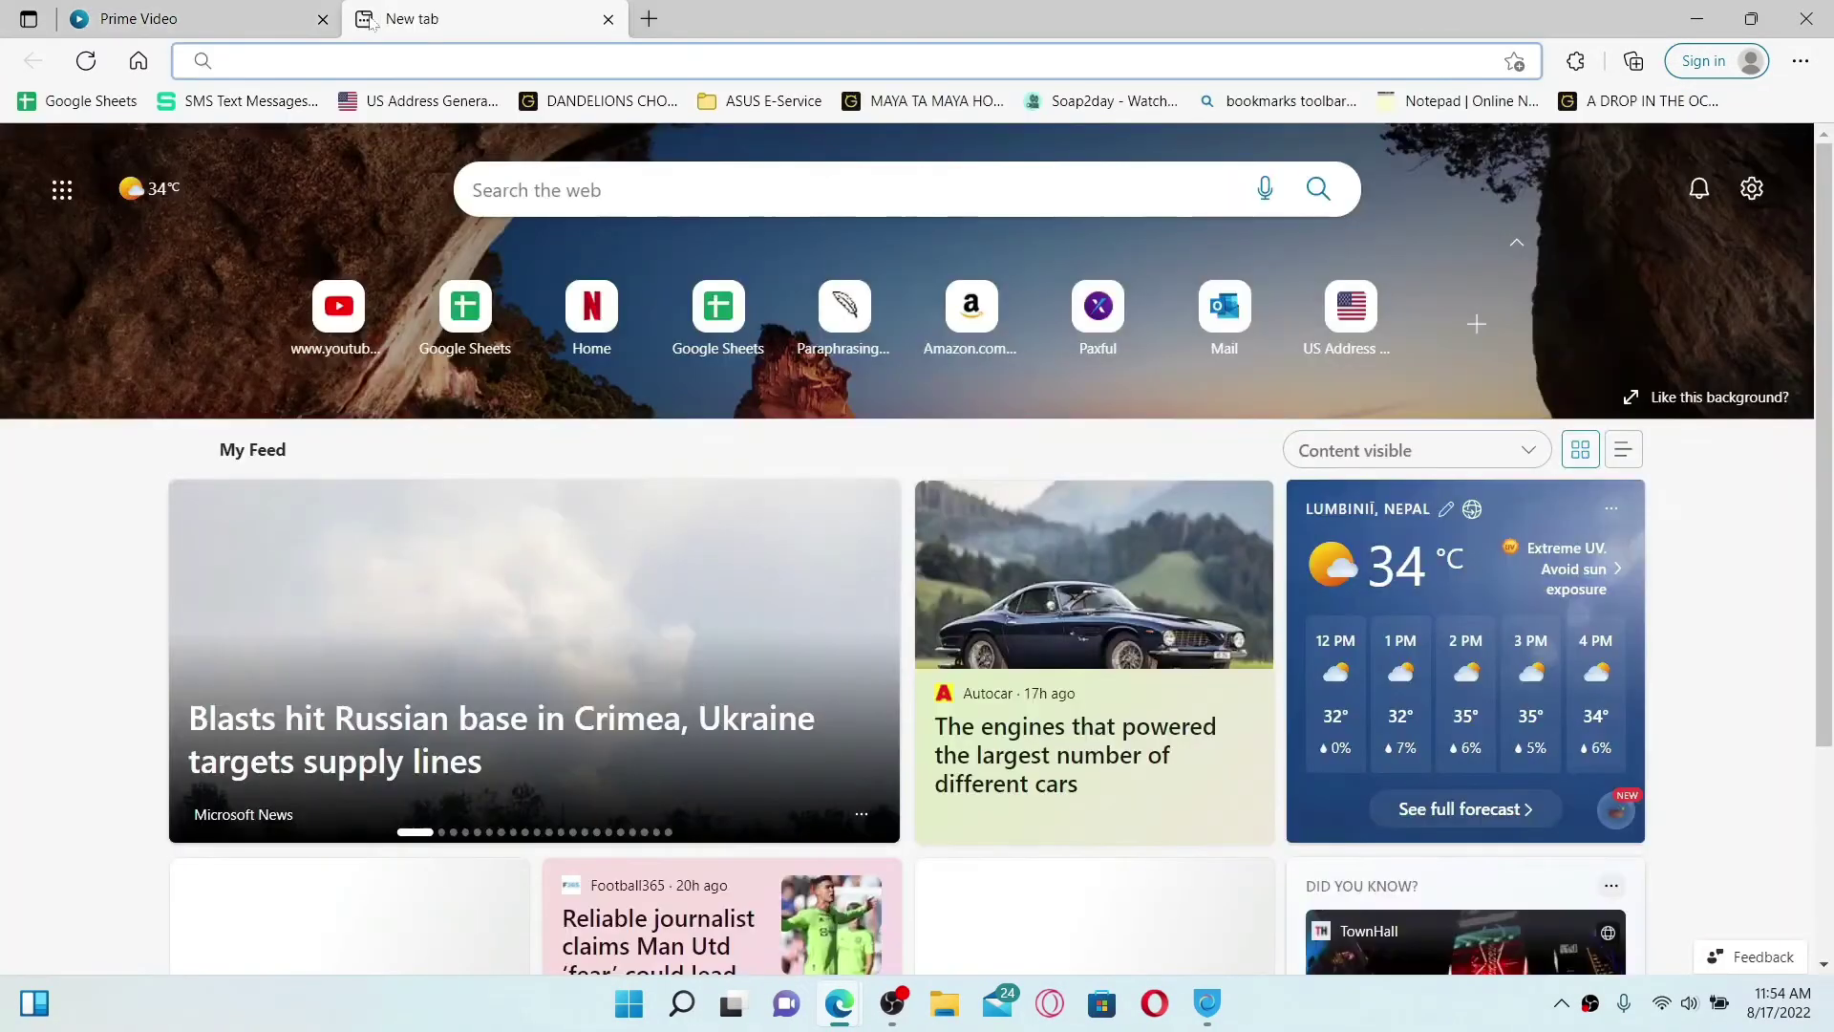
pyautogui.write('chrome')
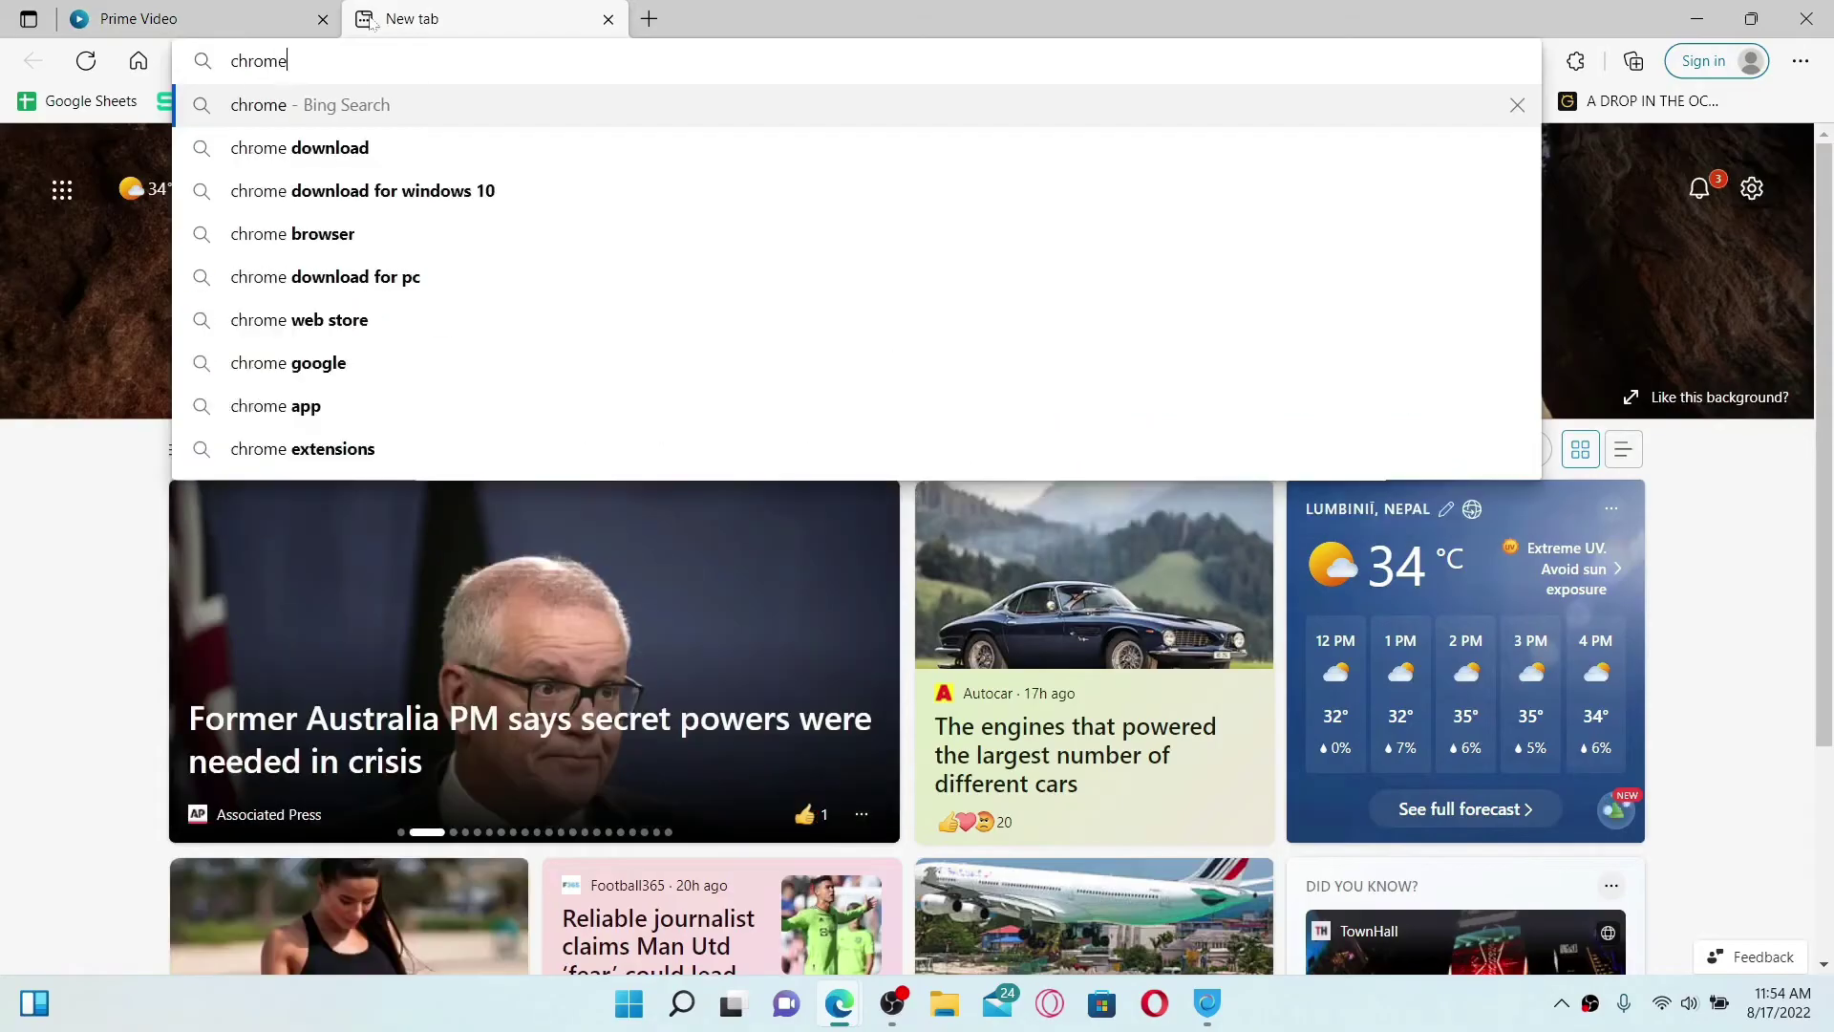
pyautogui.click(302, 449)
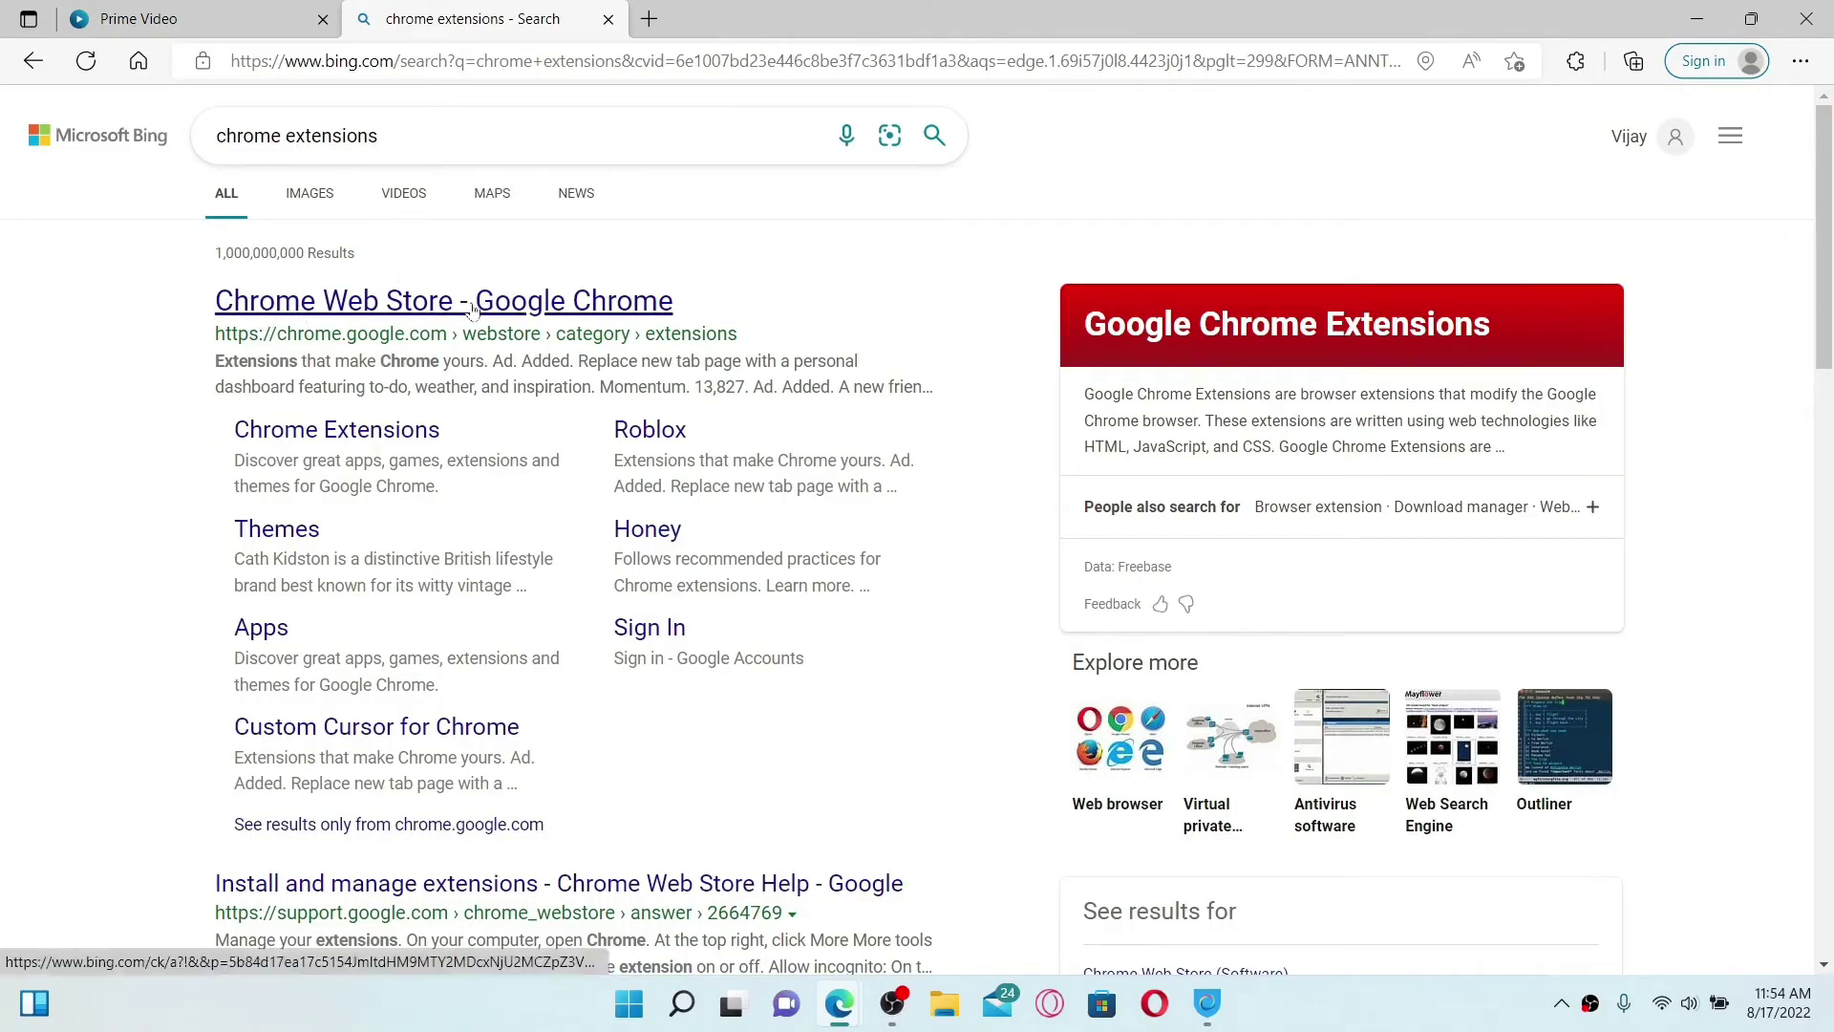
pyautogui.click(608, 303)
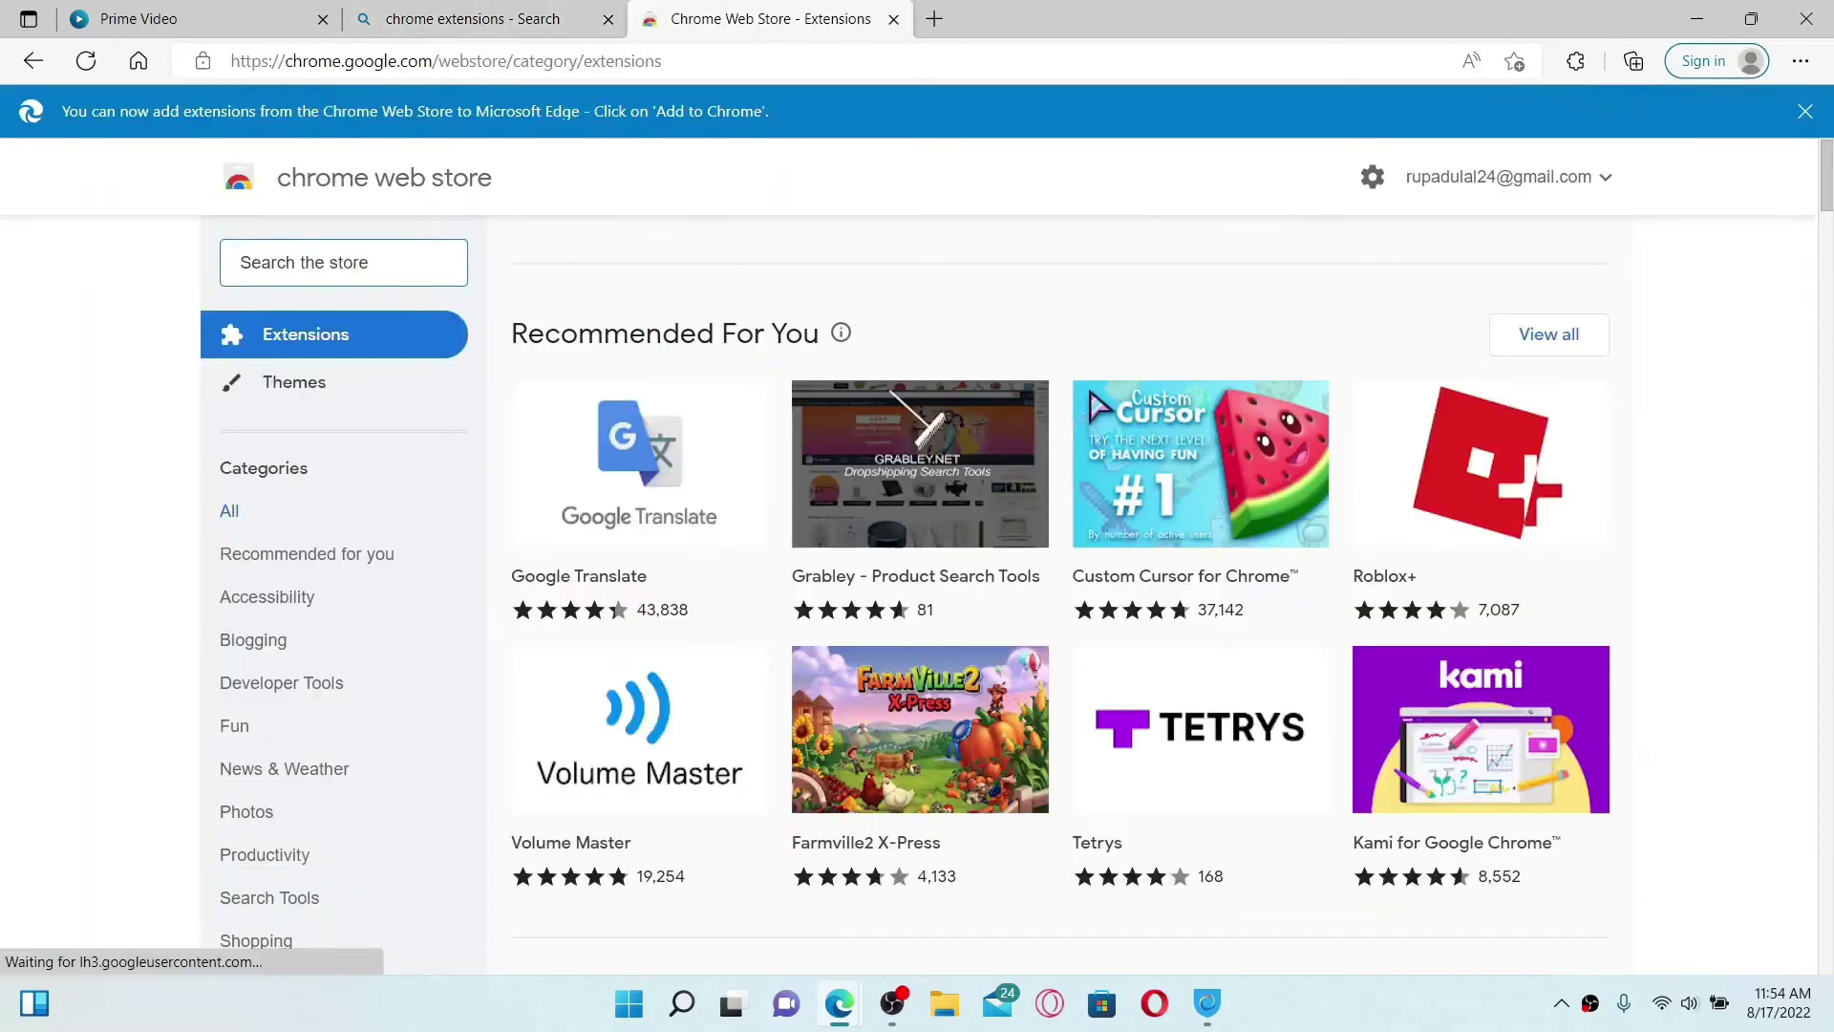
# Step: Search the store for speeditup and add the Speed it up extension to the browser
pyautogui.write('speeditup')
pyautogui.press('Return')
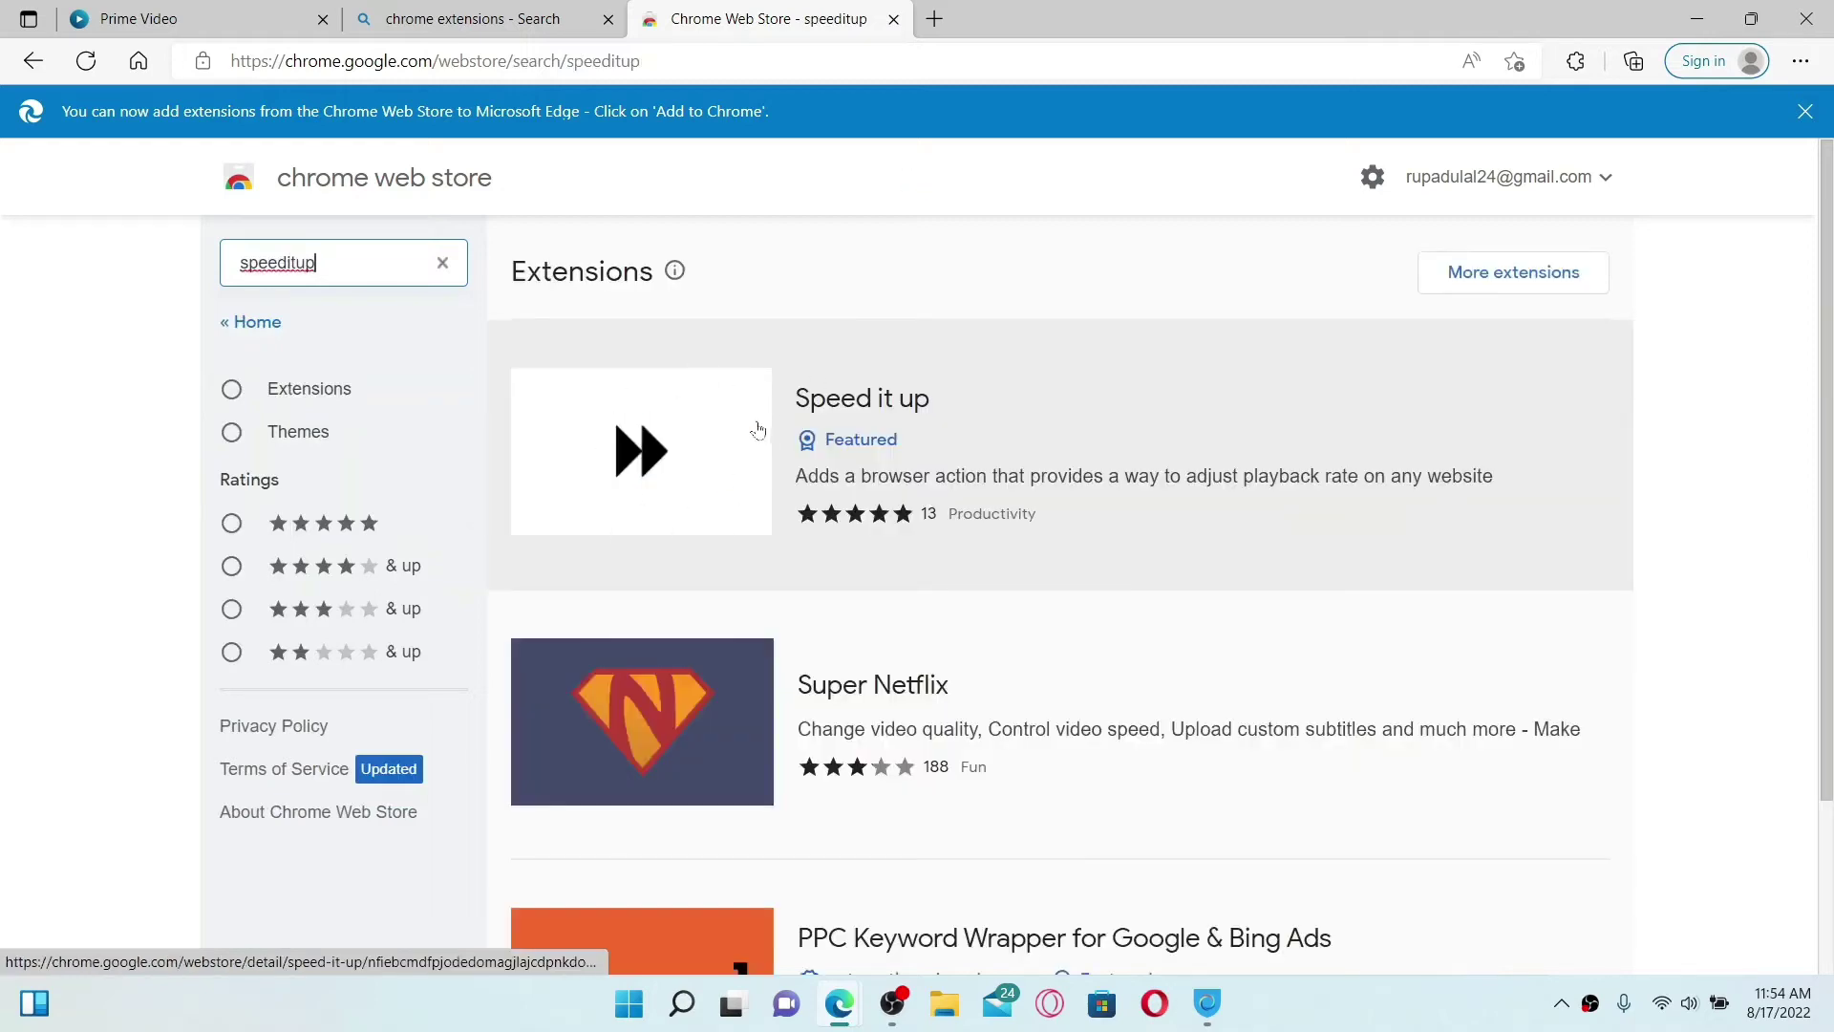
pyautogui.click(592, 445)
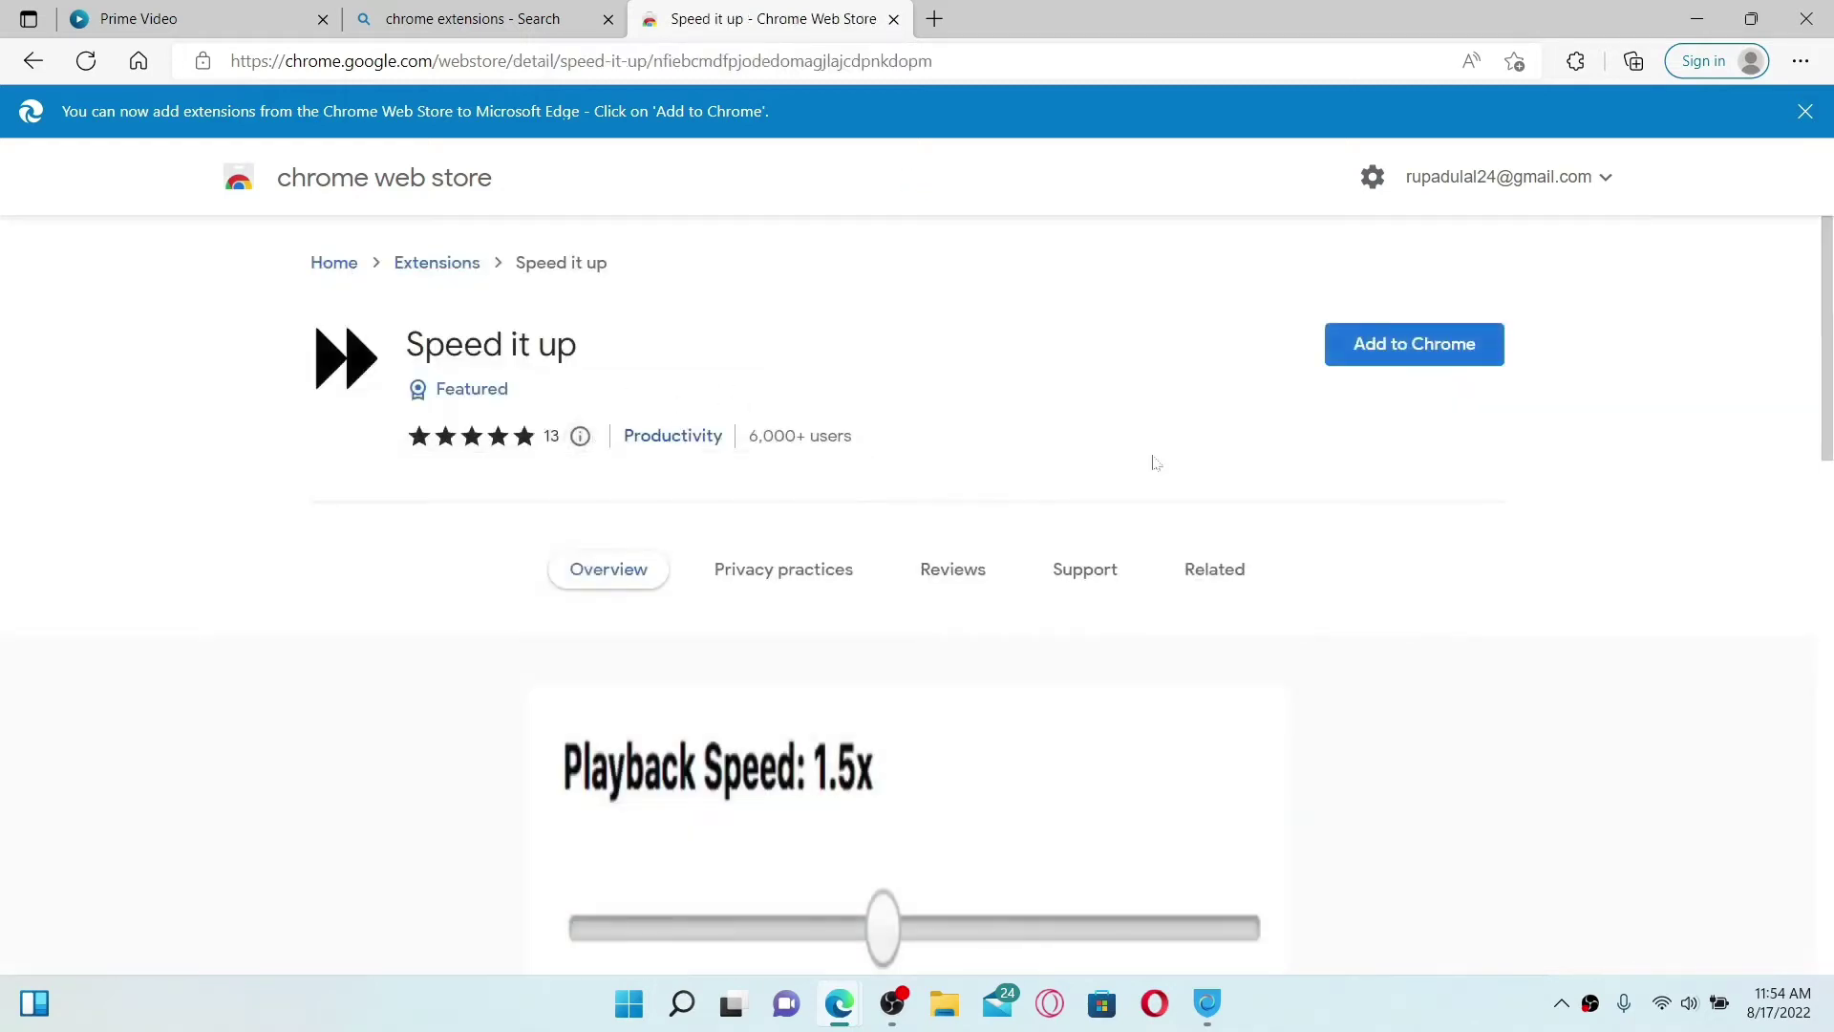
pyautogui.click(1413, 356)
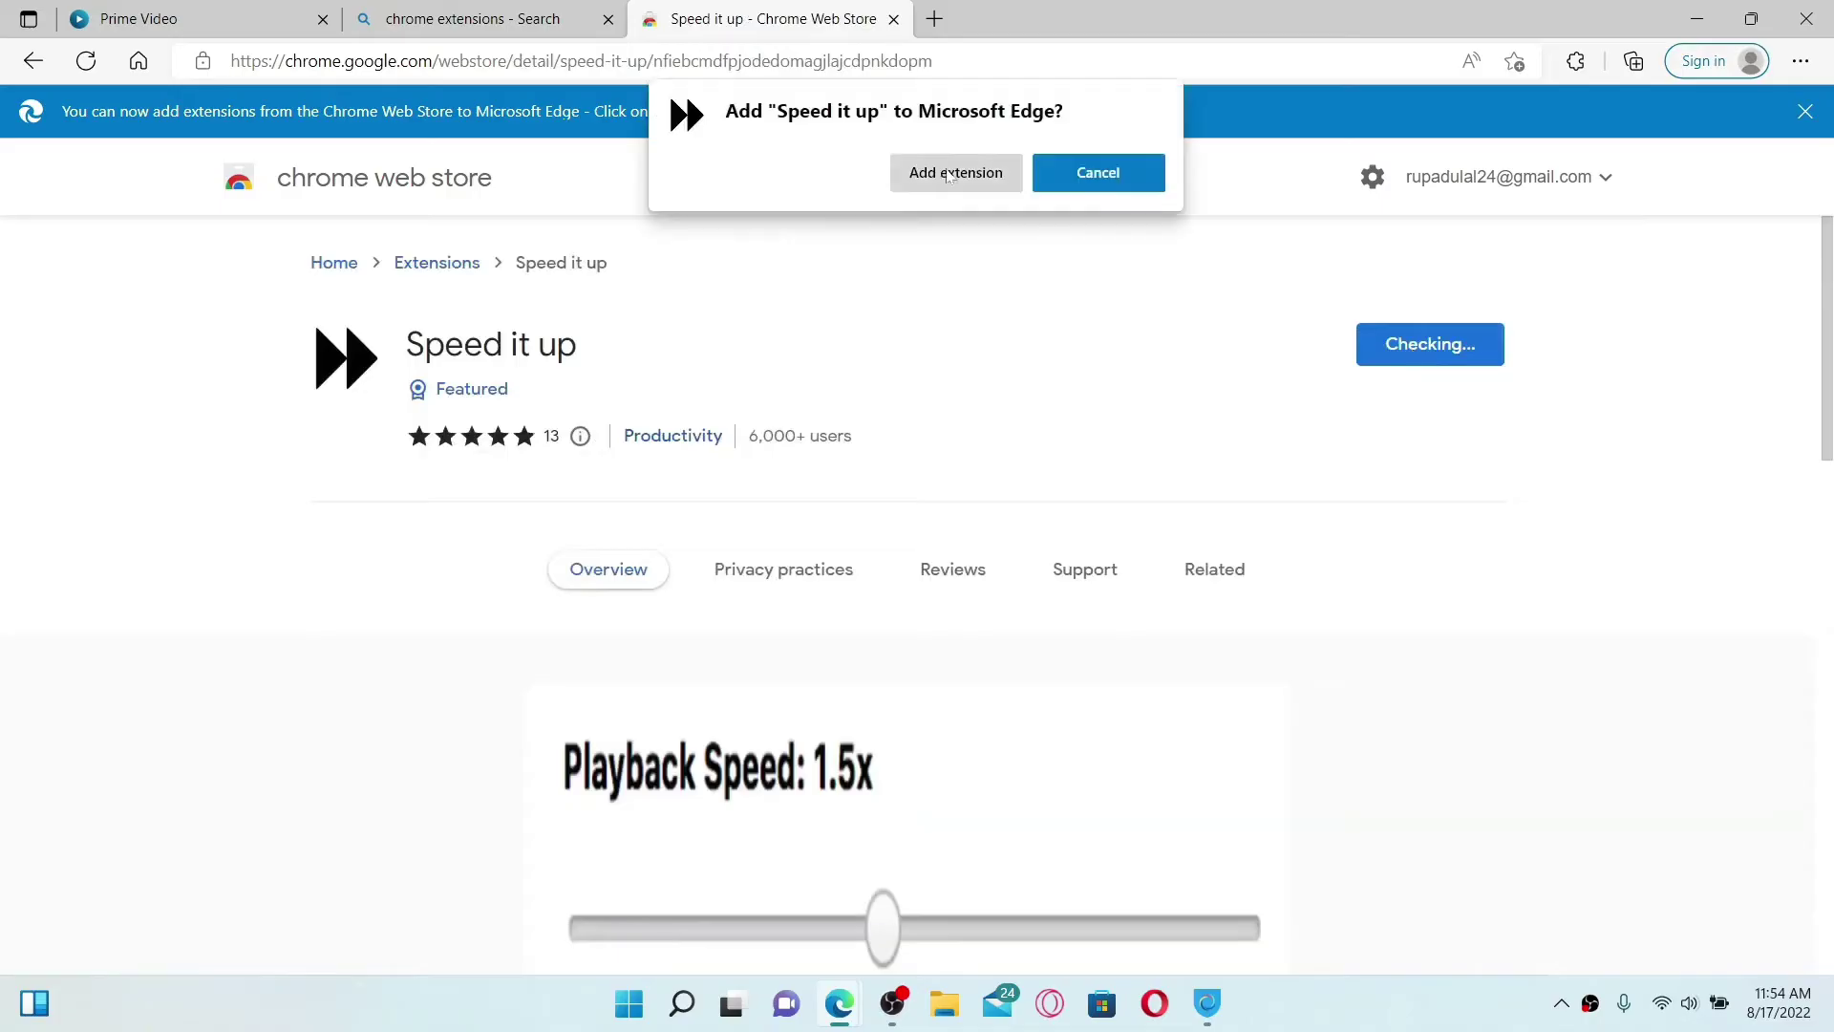
pyautogui.click(957, 174)
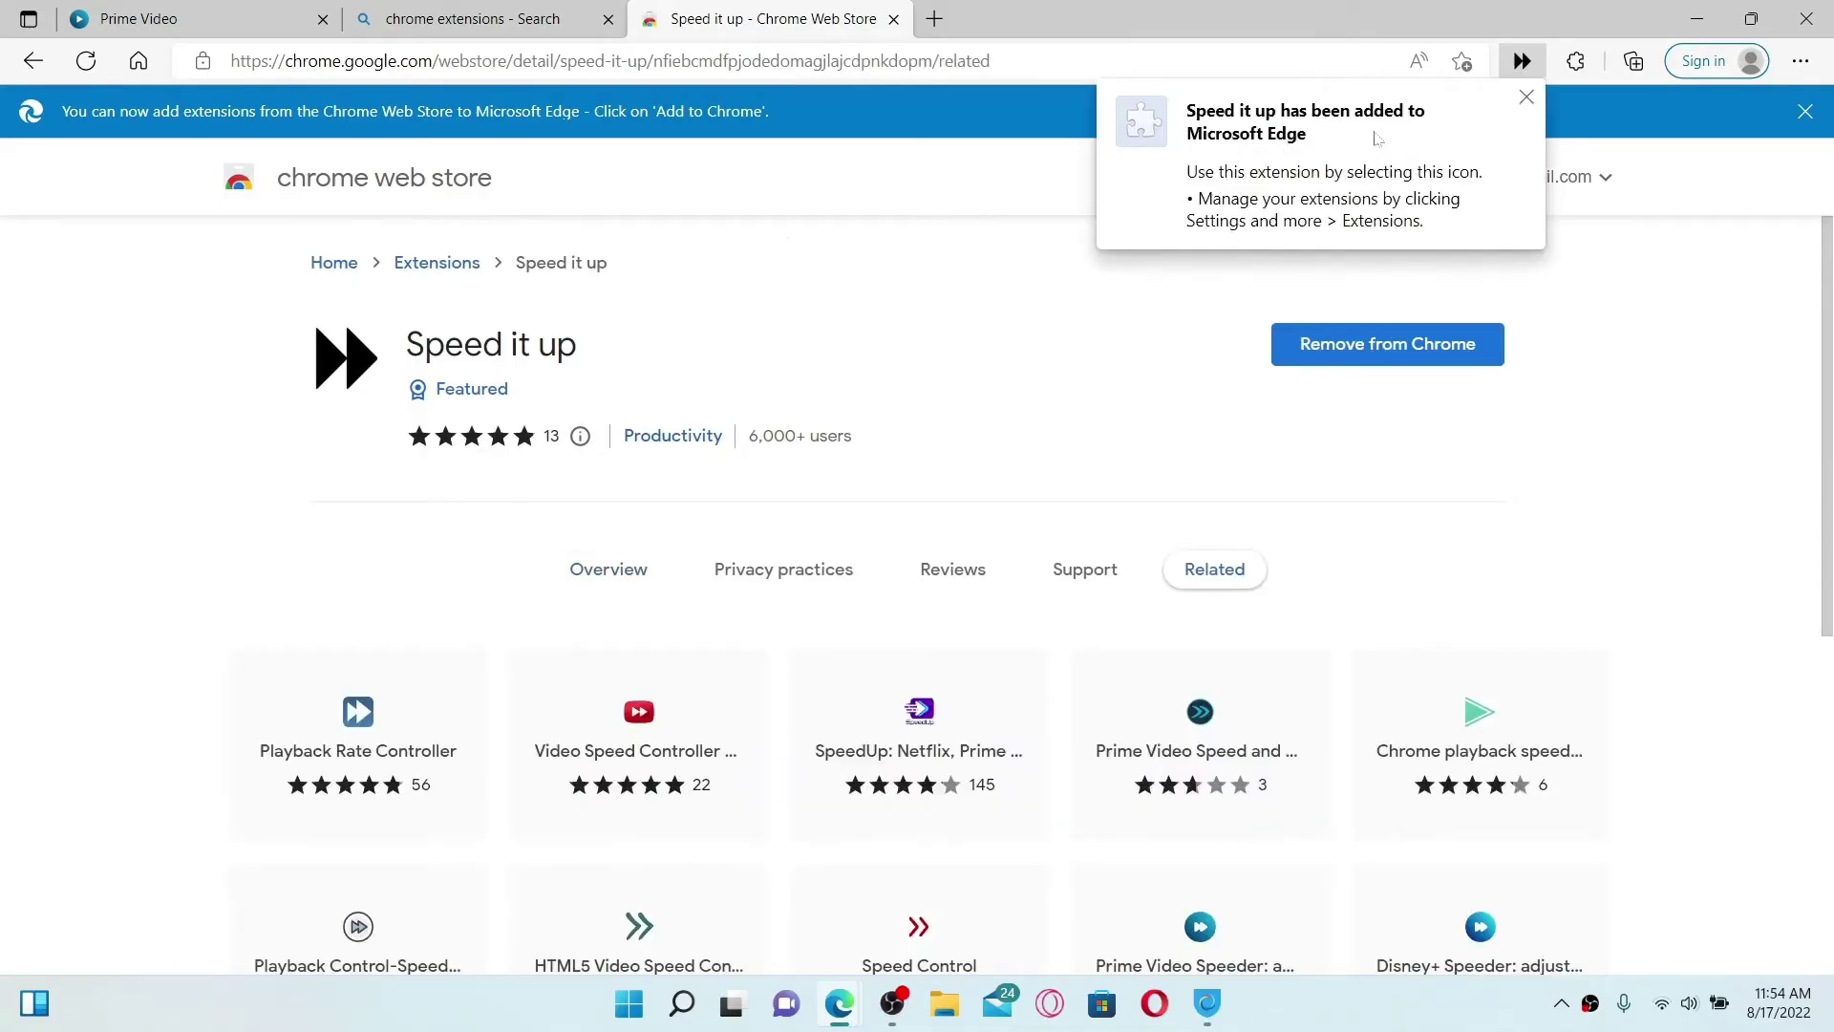
pyautogui.click(172, 18)
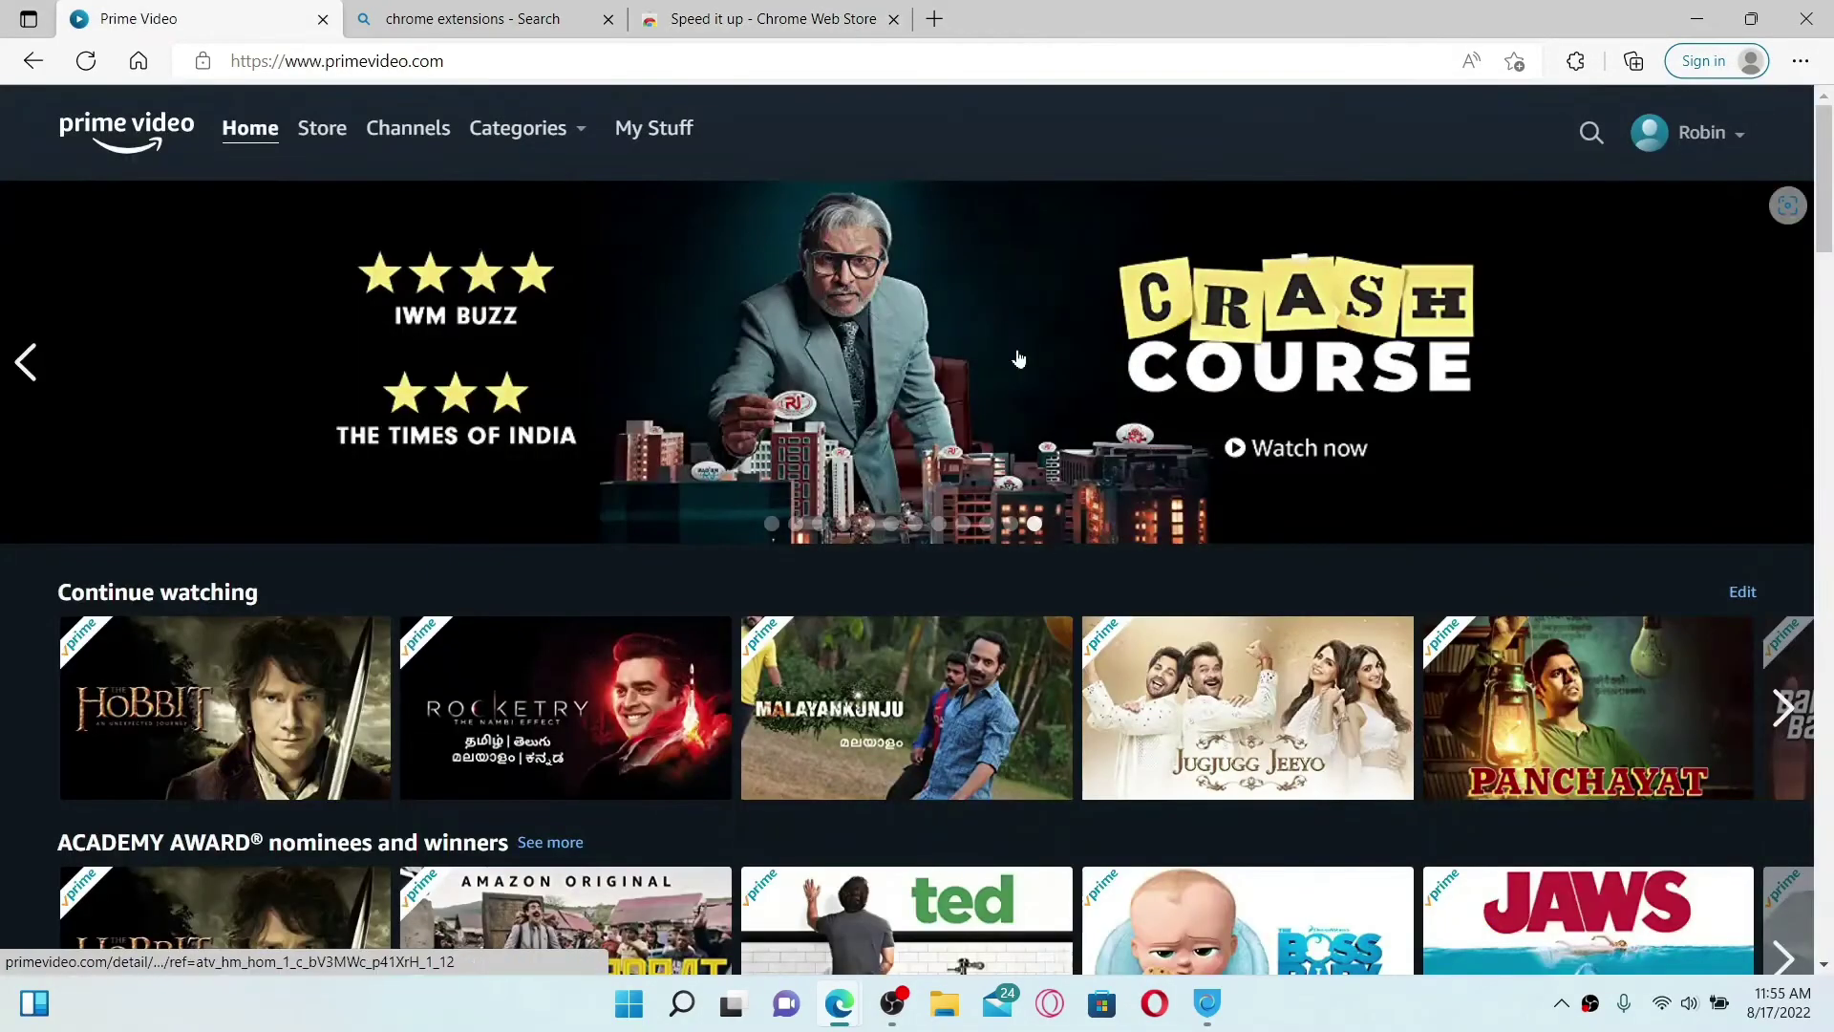
# Step: Open the Speed it up extension and raise the playback speed above normal
pyautogui.click(1576, 65)
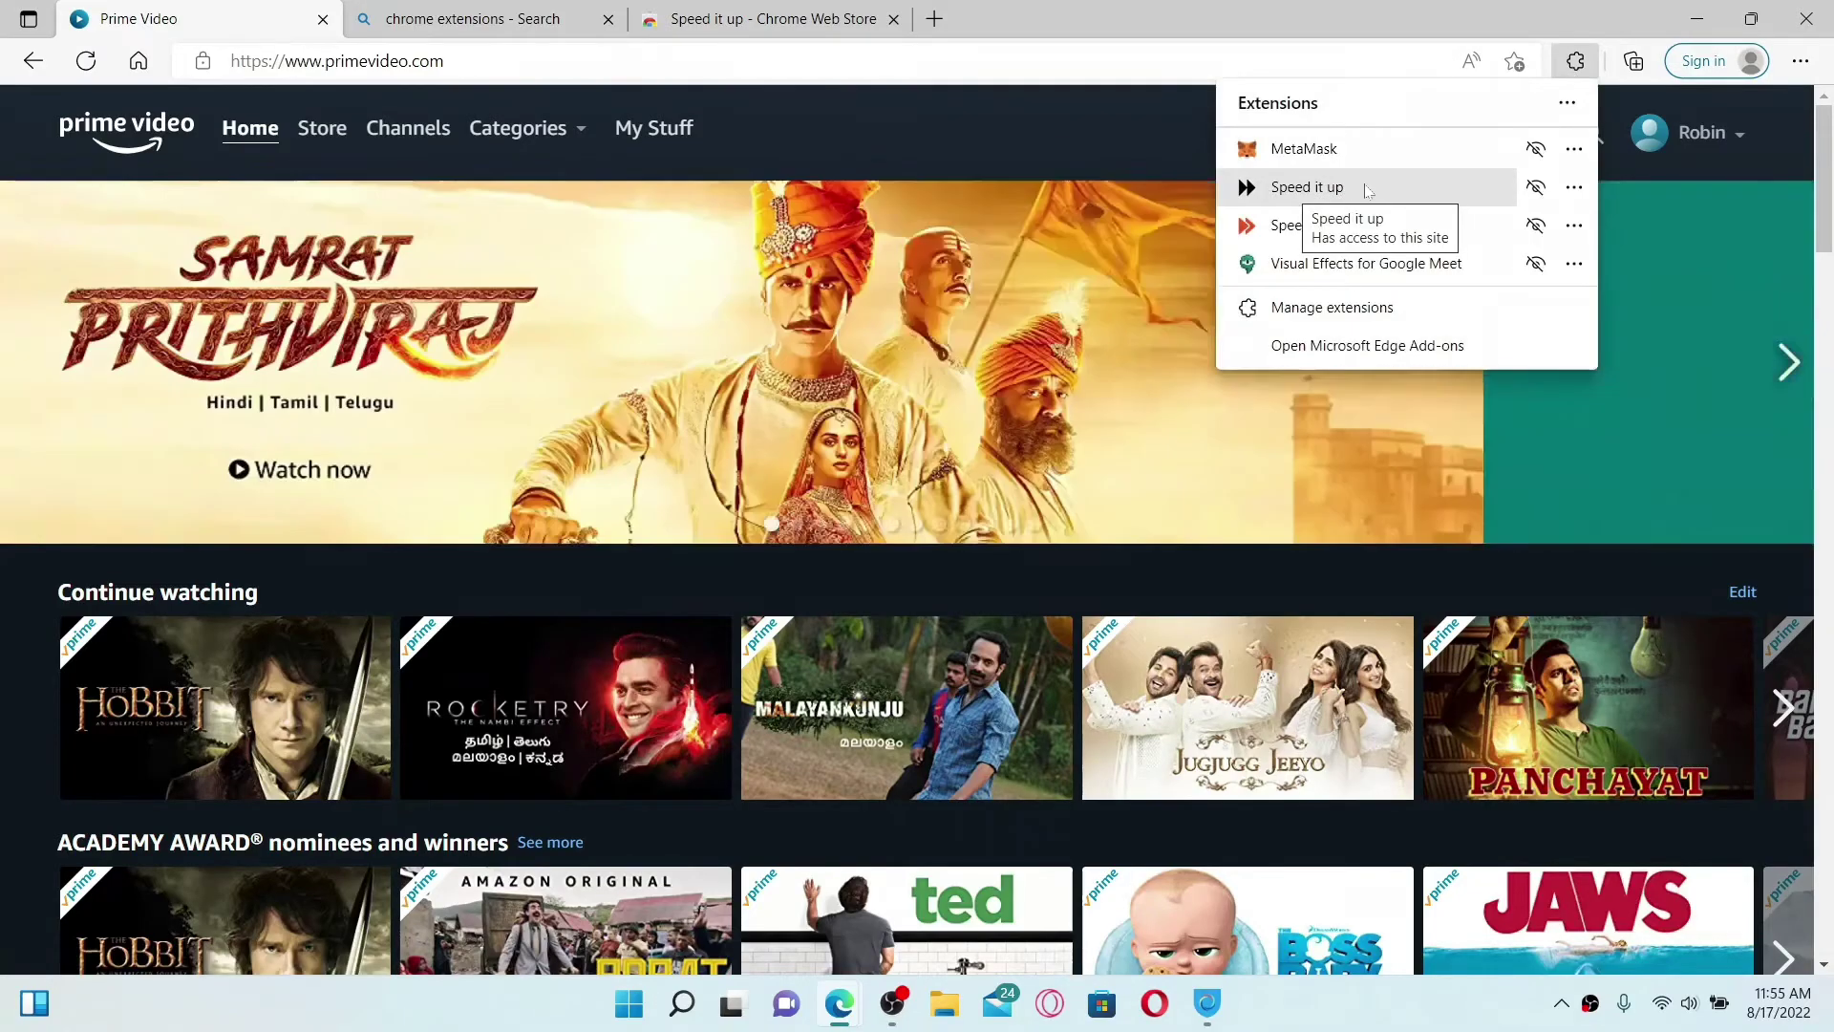
pyautogui.click(1368, 190)
pyautogui.moveTo(1286, 136); pyautogui.dragTo(1364, 144)
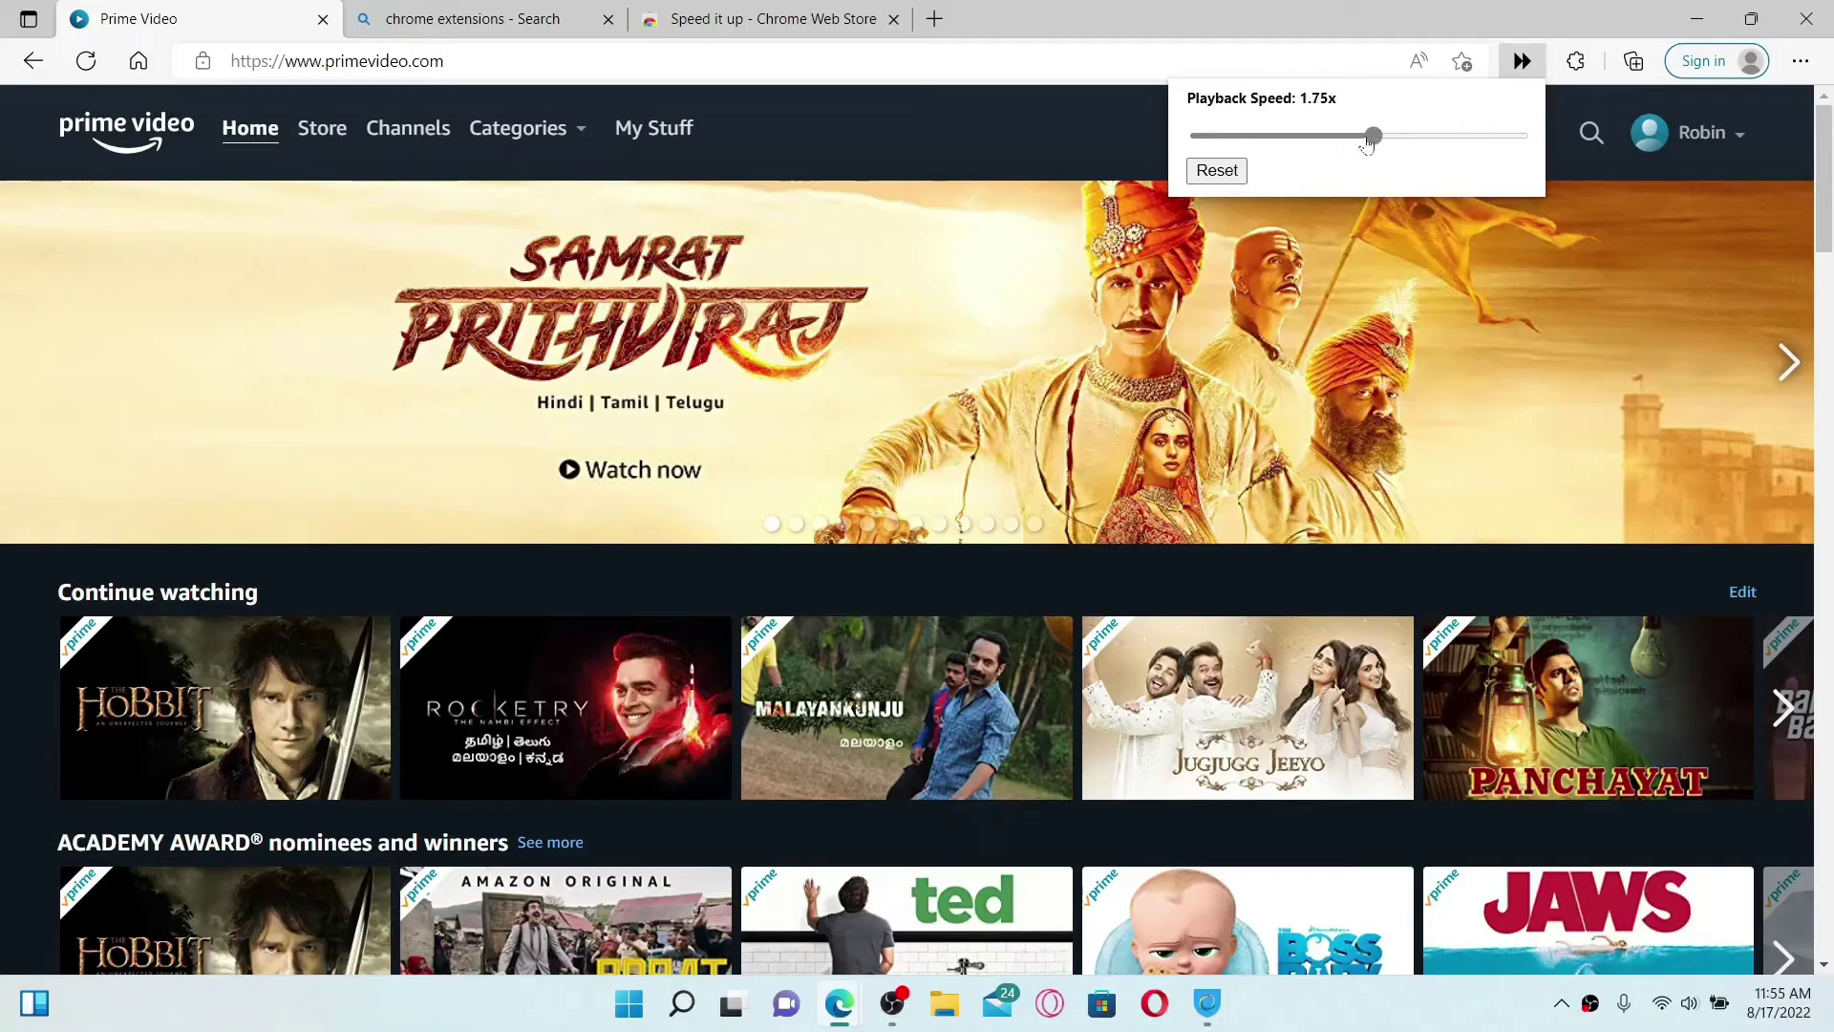
# Step: Play Malayankunju, set Speed it up to 1.75x, then pause the video
pyautogui.moveTo(885, 627)
pyautogui.scroll(-2, 885, 627)
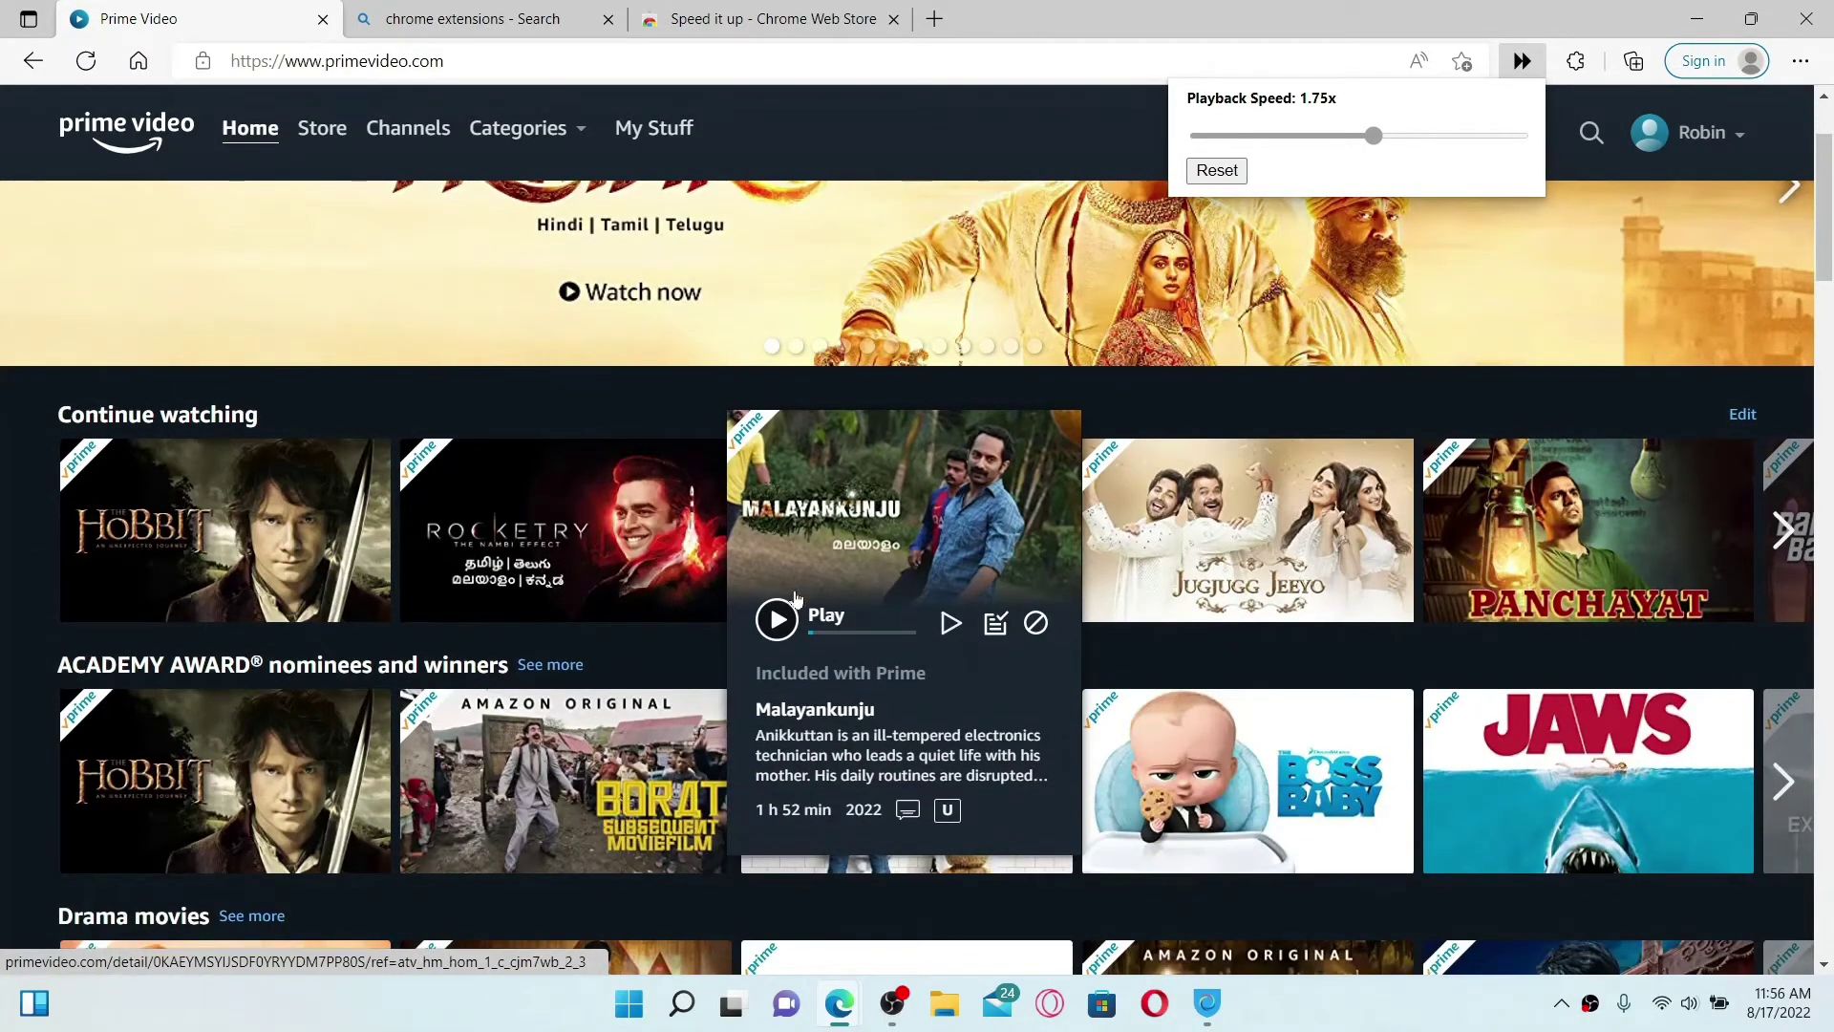
pyautogui.click(777, 619)
pyautogui.click(1522, 61)
pyautogui.moveTo(1256, 136); pyautogui.dragTo(1375, 135)
pyautogui.click(800, 728)
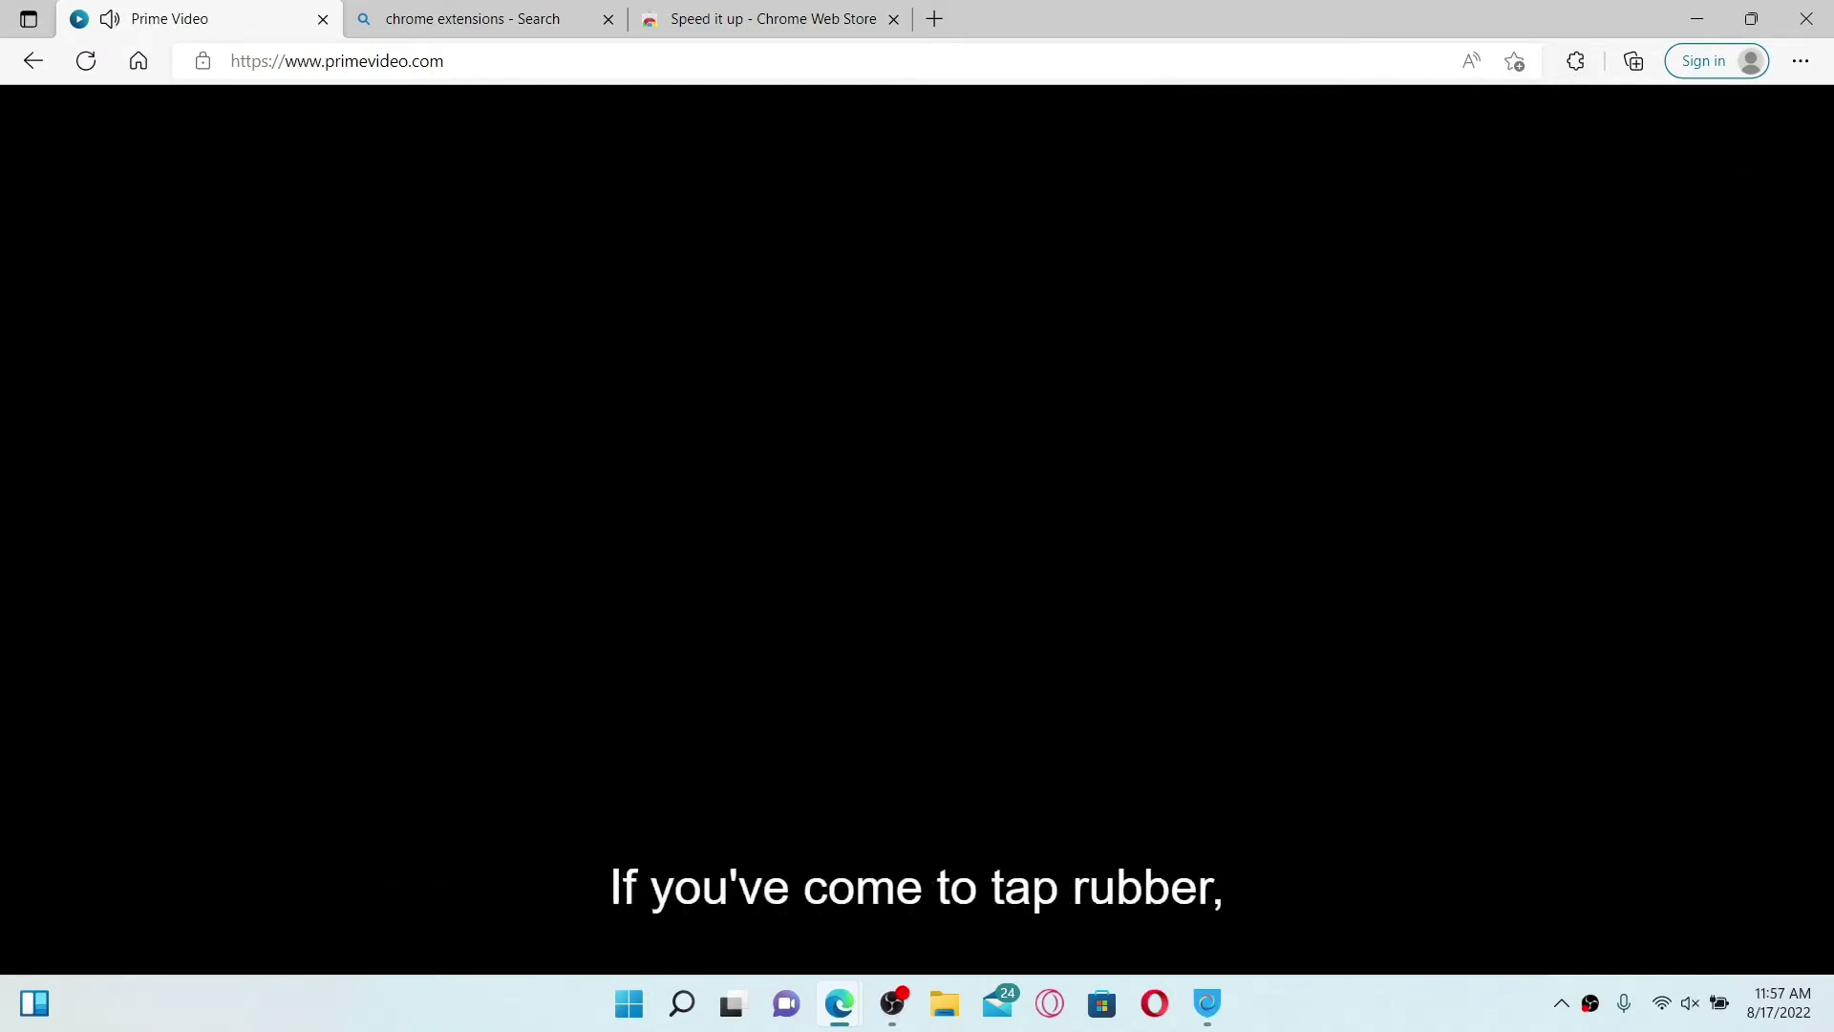
pyautogui.click(929, 545)
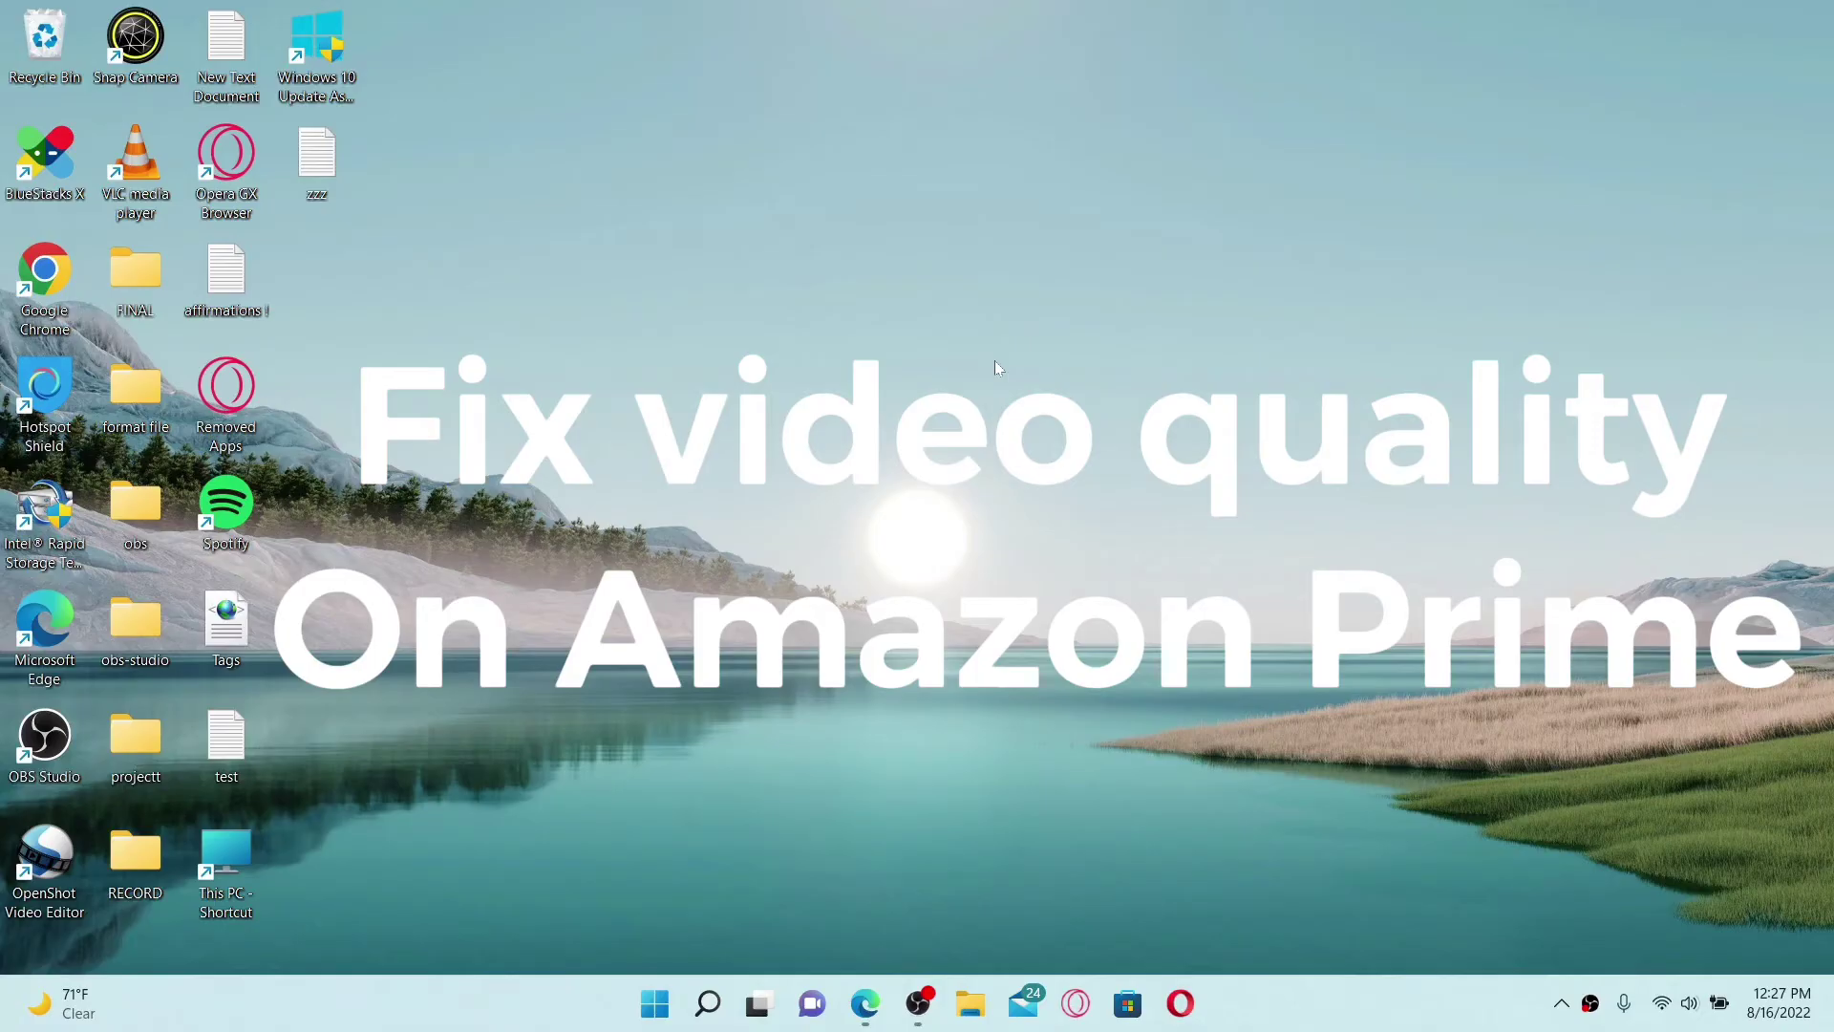
# Step: Load primevideo.com in Edge and start playing Rocketry - The Nambi Effect
pyautogui.click(864, 1003)
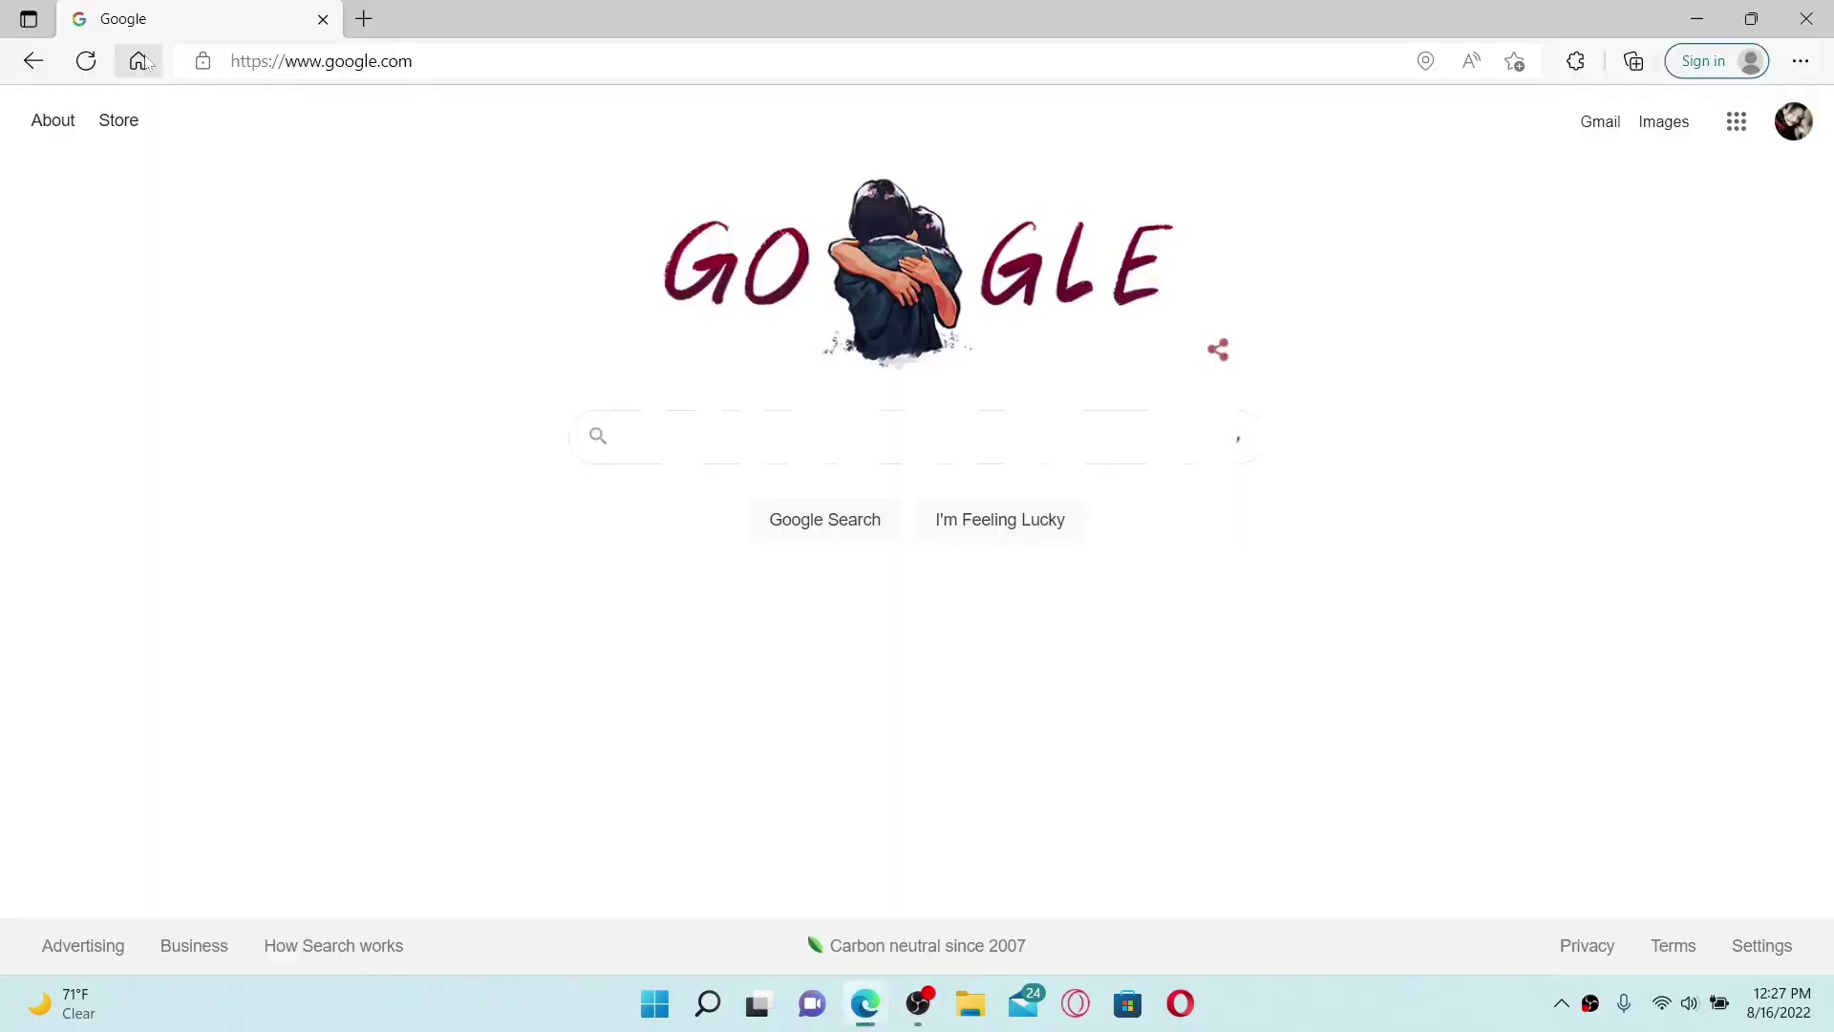
pyautogui.hotkey('ctrl', 'l')
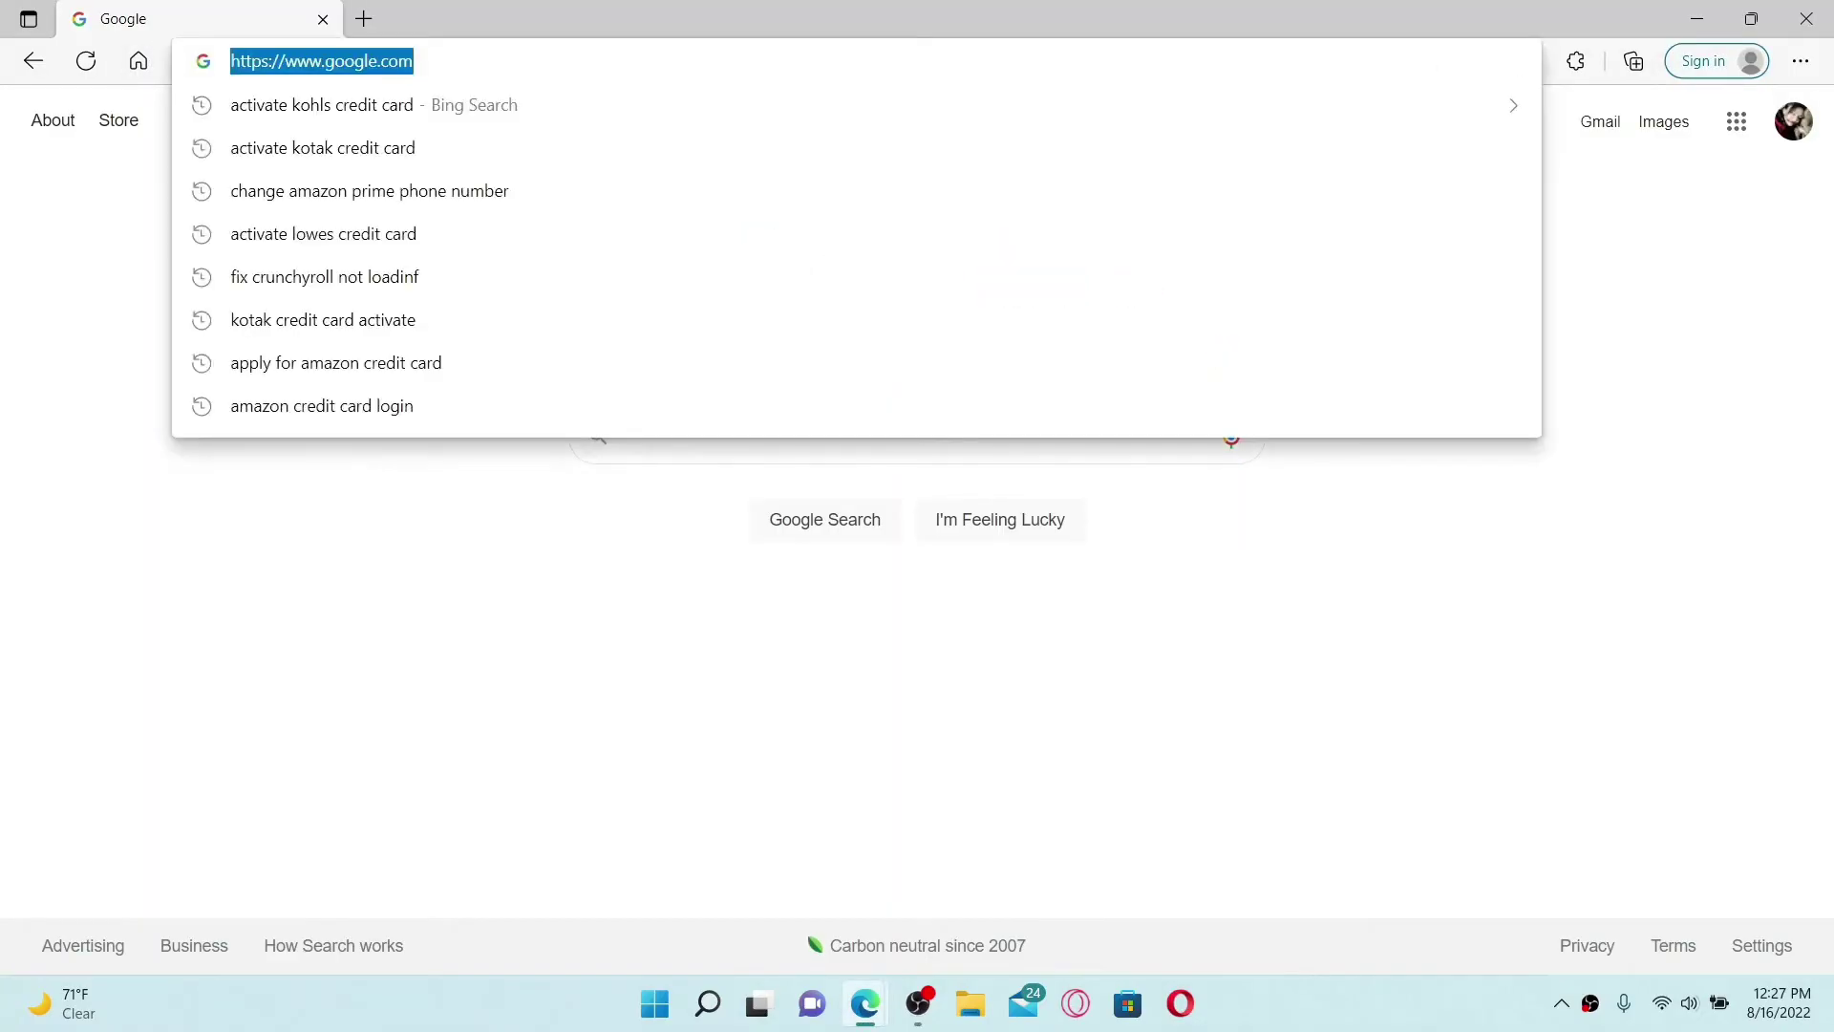
pyautogui.write('p')
pyautogui.press('Return')
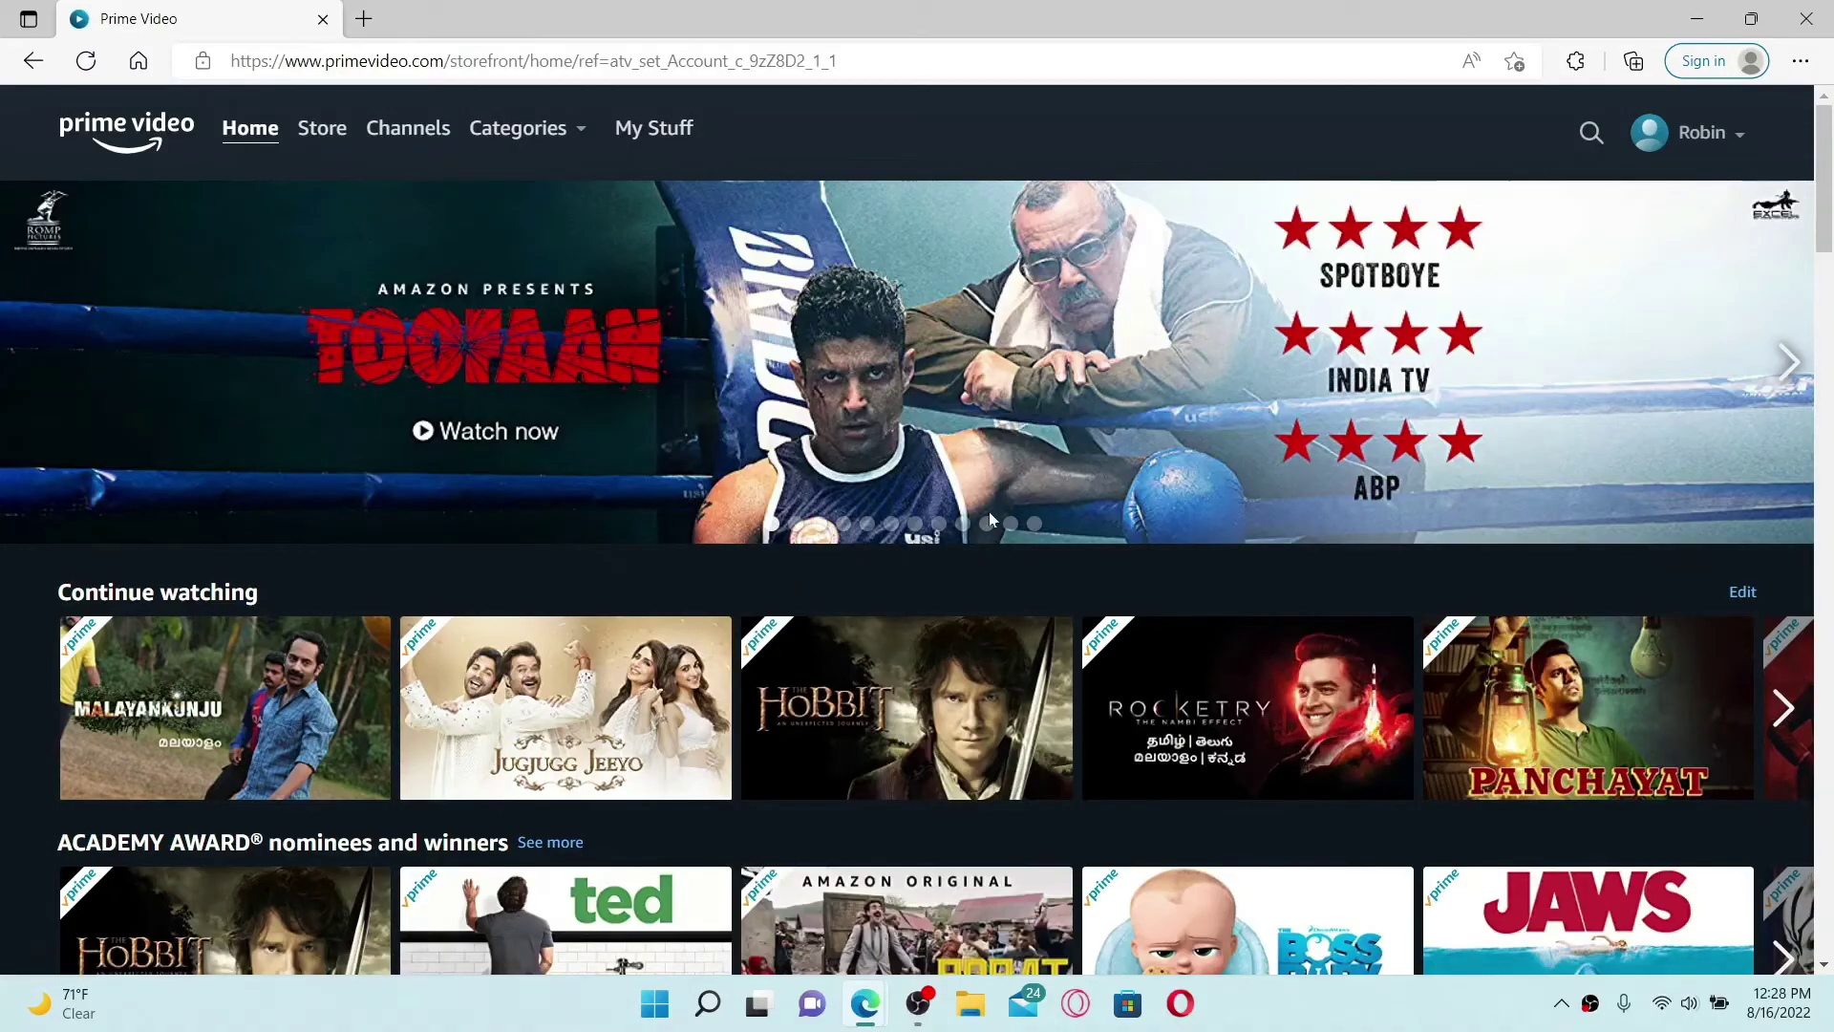
pyautogui.scroll(-4, 989, 516)
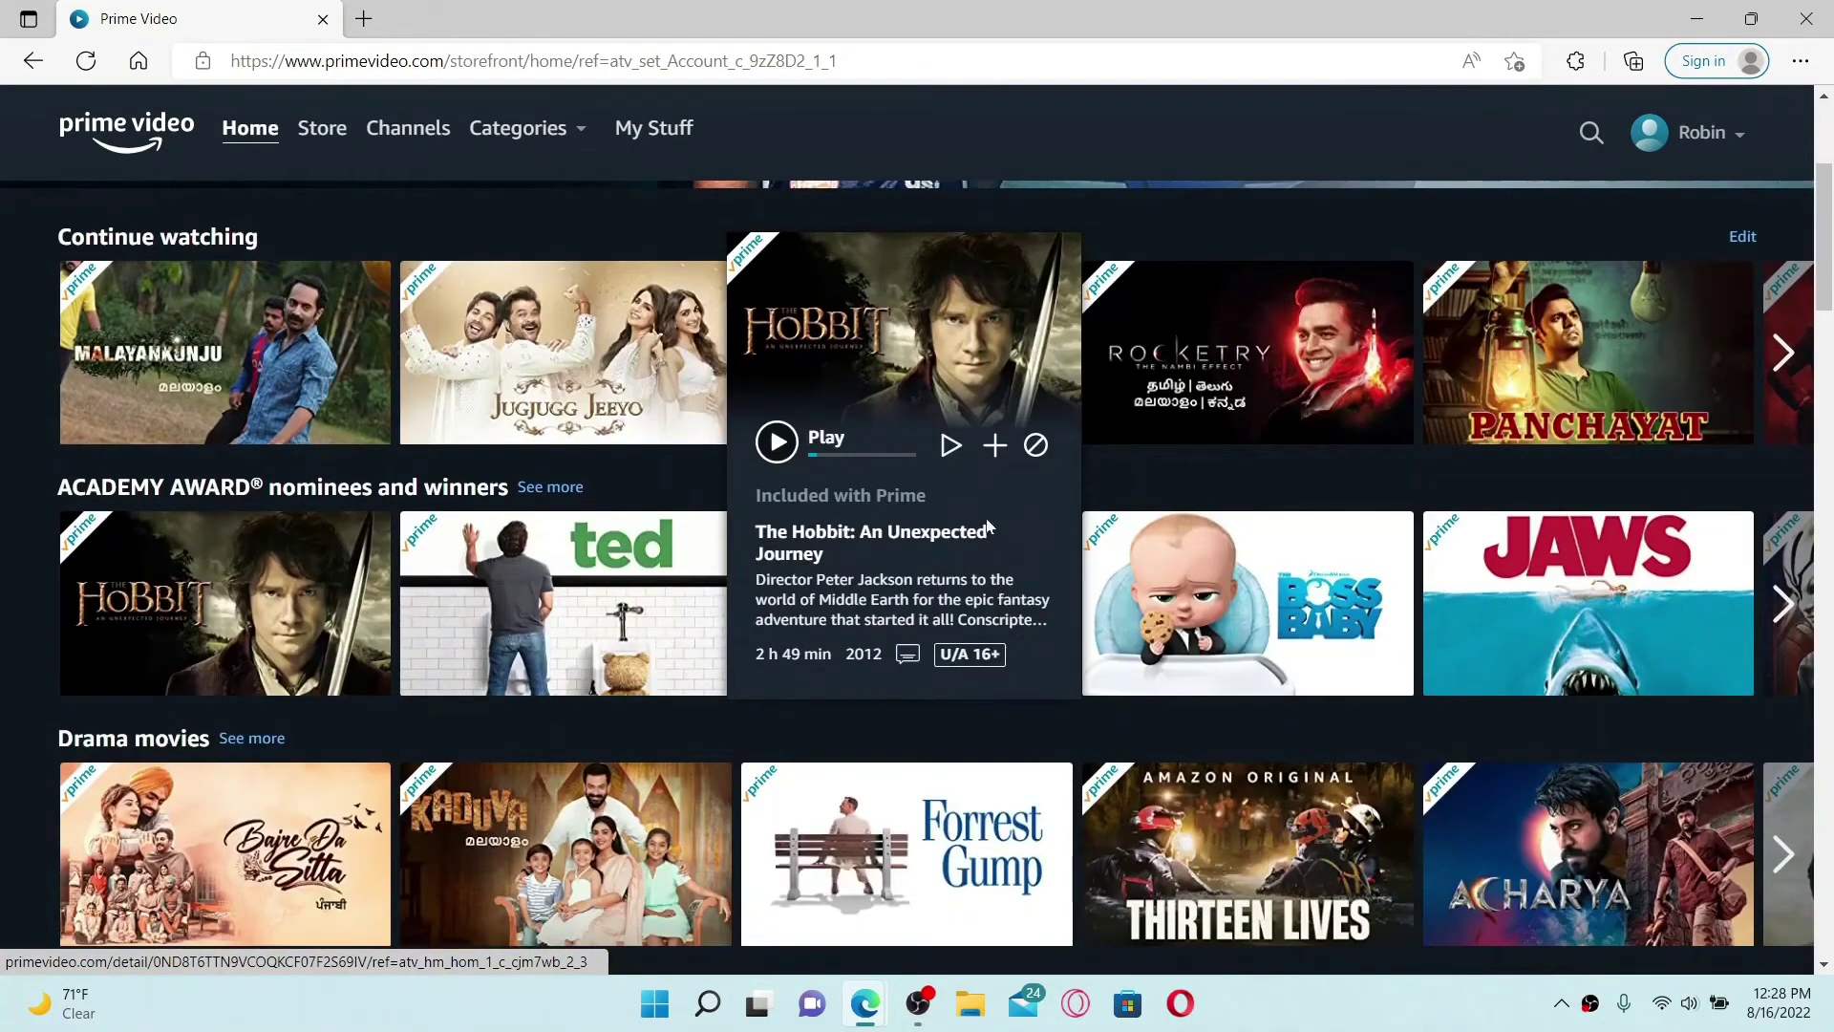
pyautogui.moveTo(1124, 458)
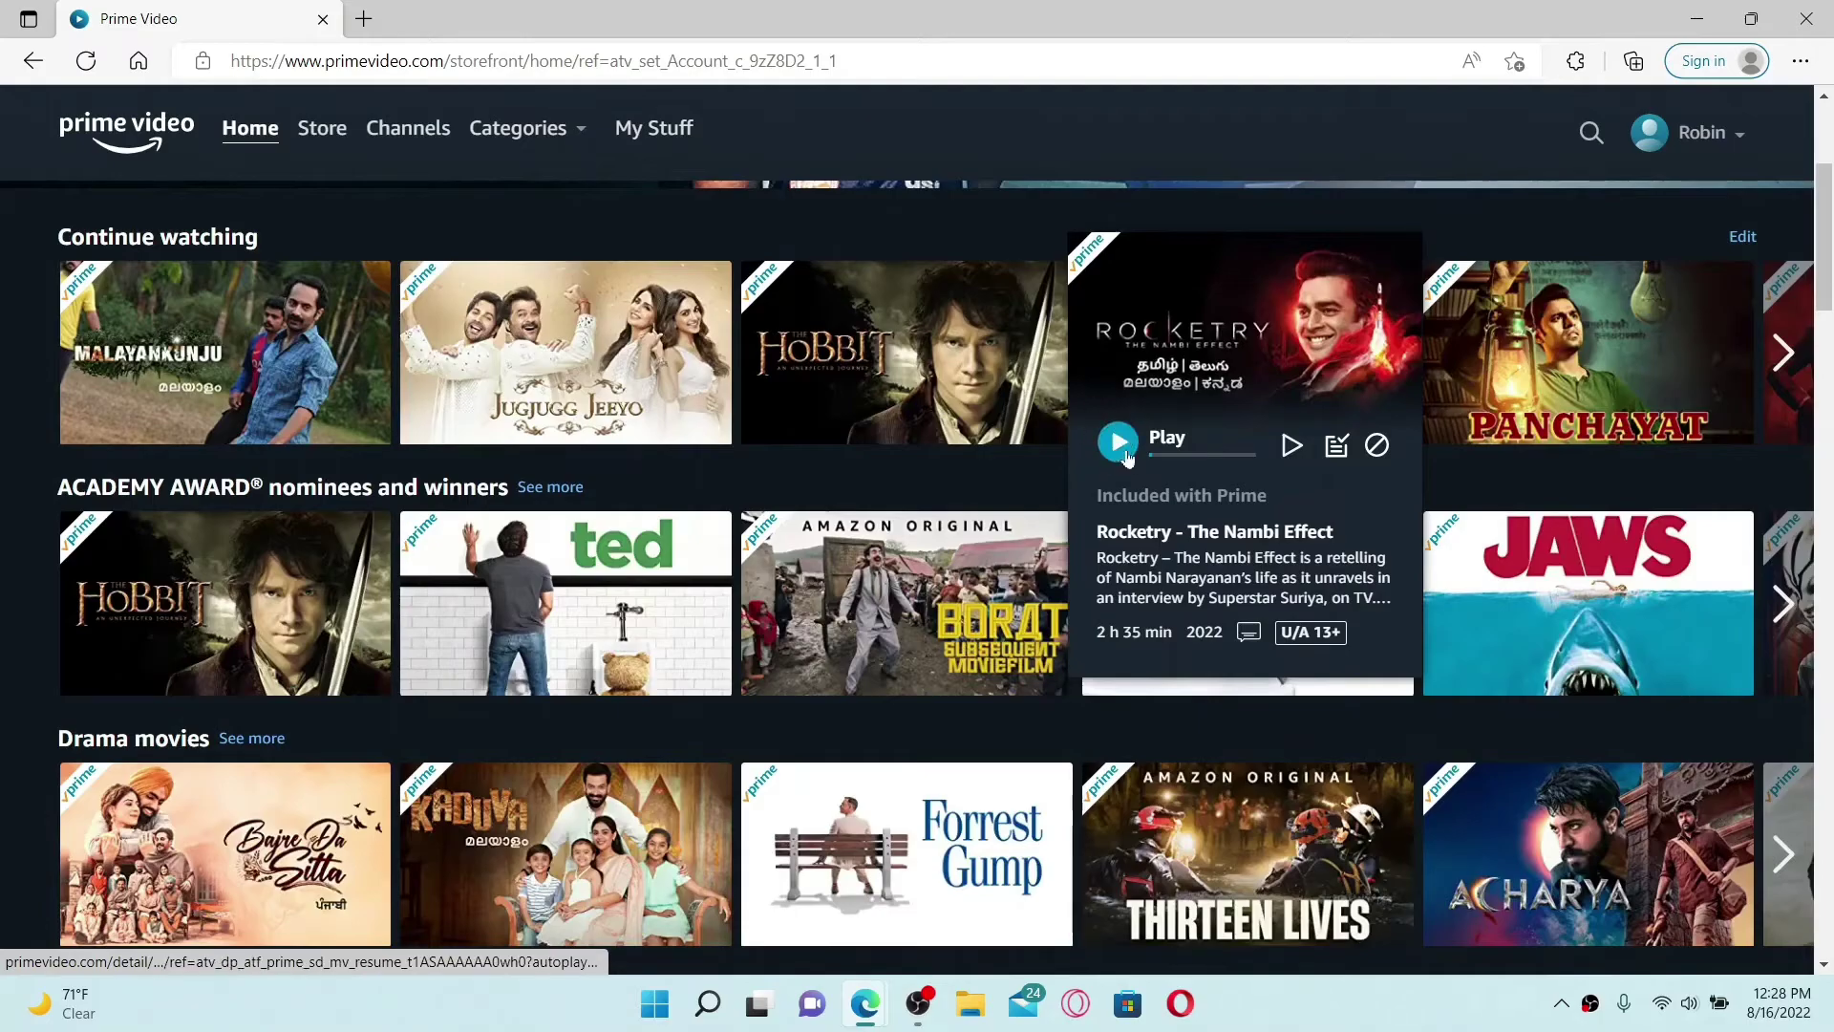
pyautogui.click(1121, 443)
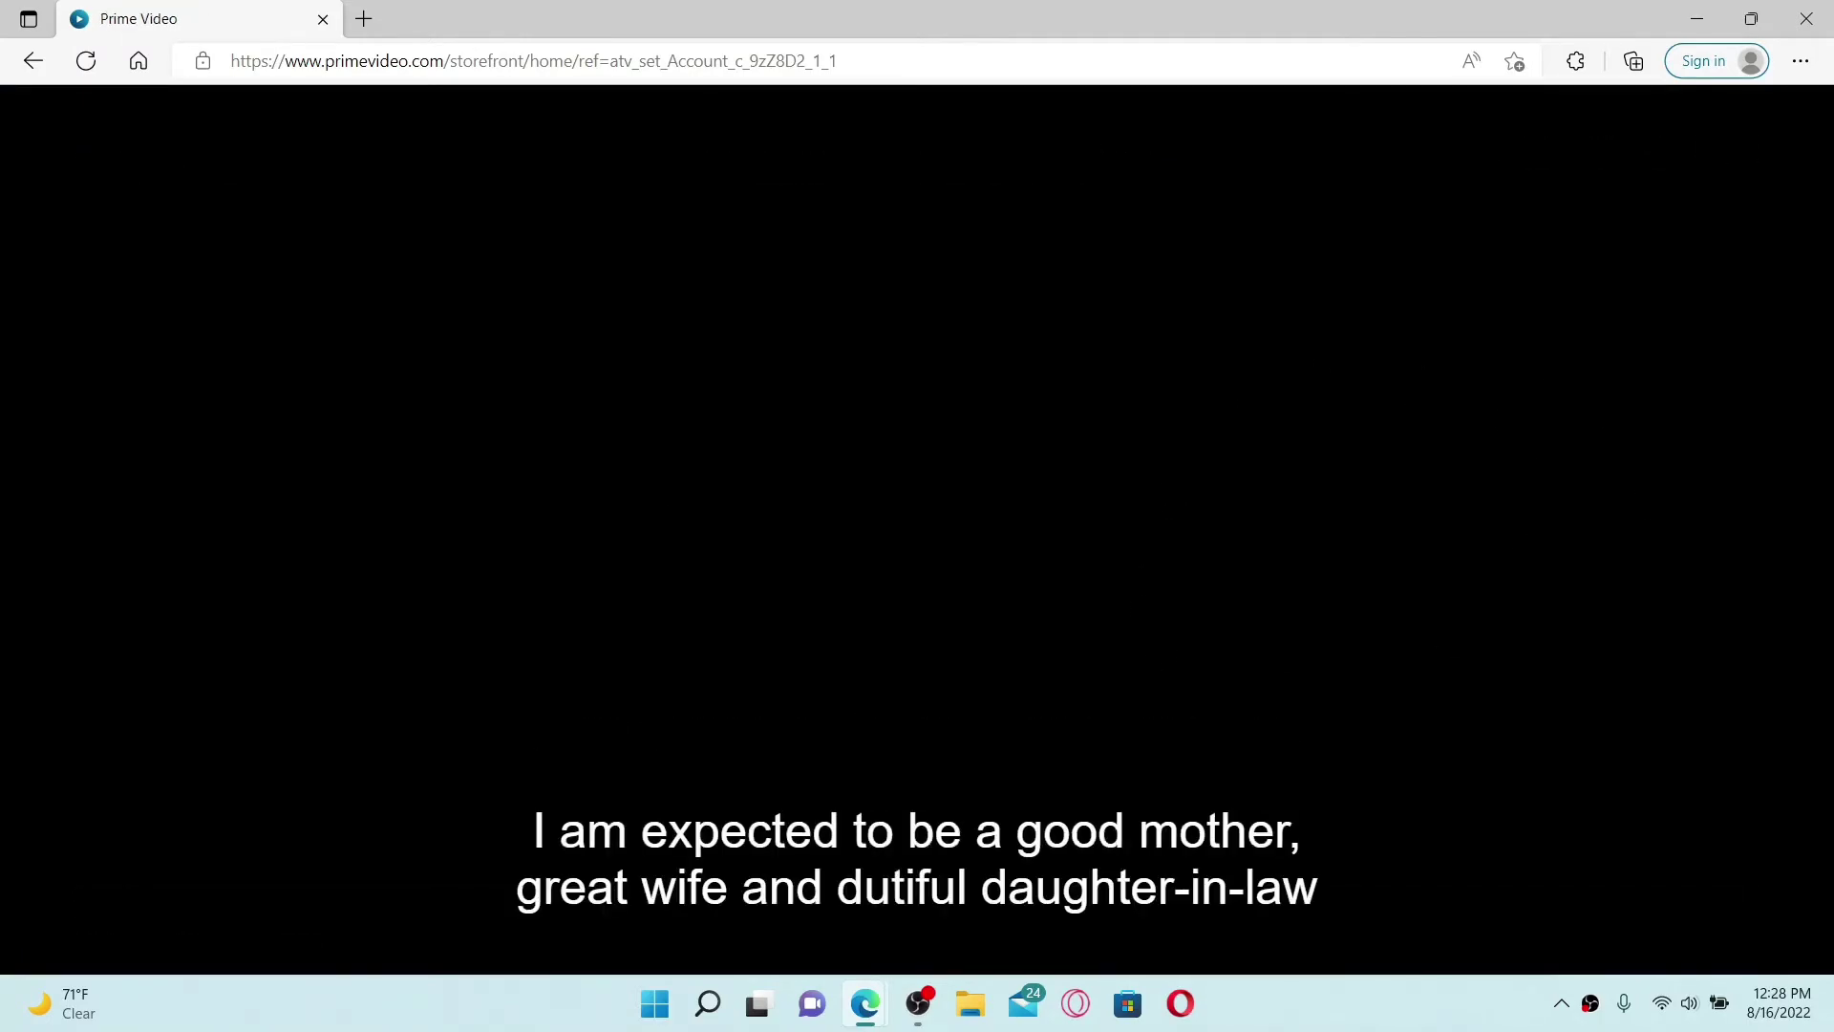
# Step: Switch Video Quality to Good, then back to Best
pyautogui.moveTo(1506, 315)
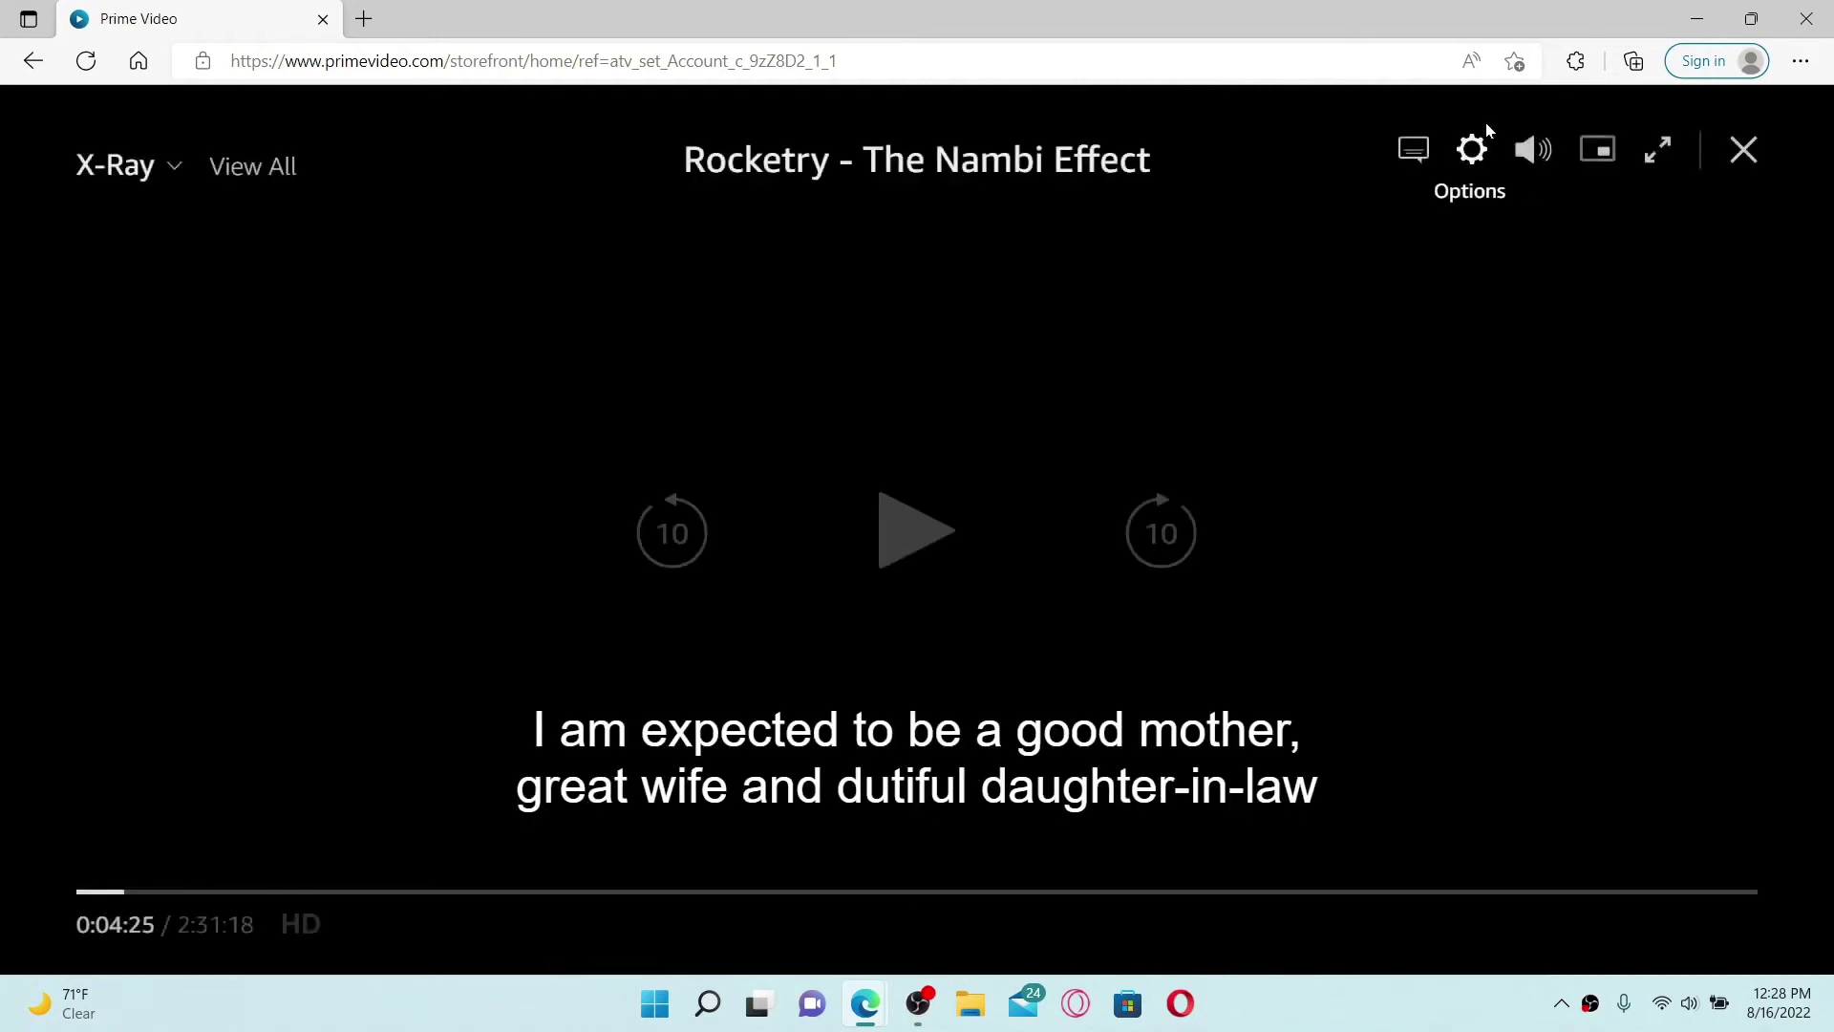
pyautogui.click(1479, 151)
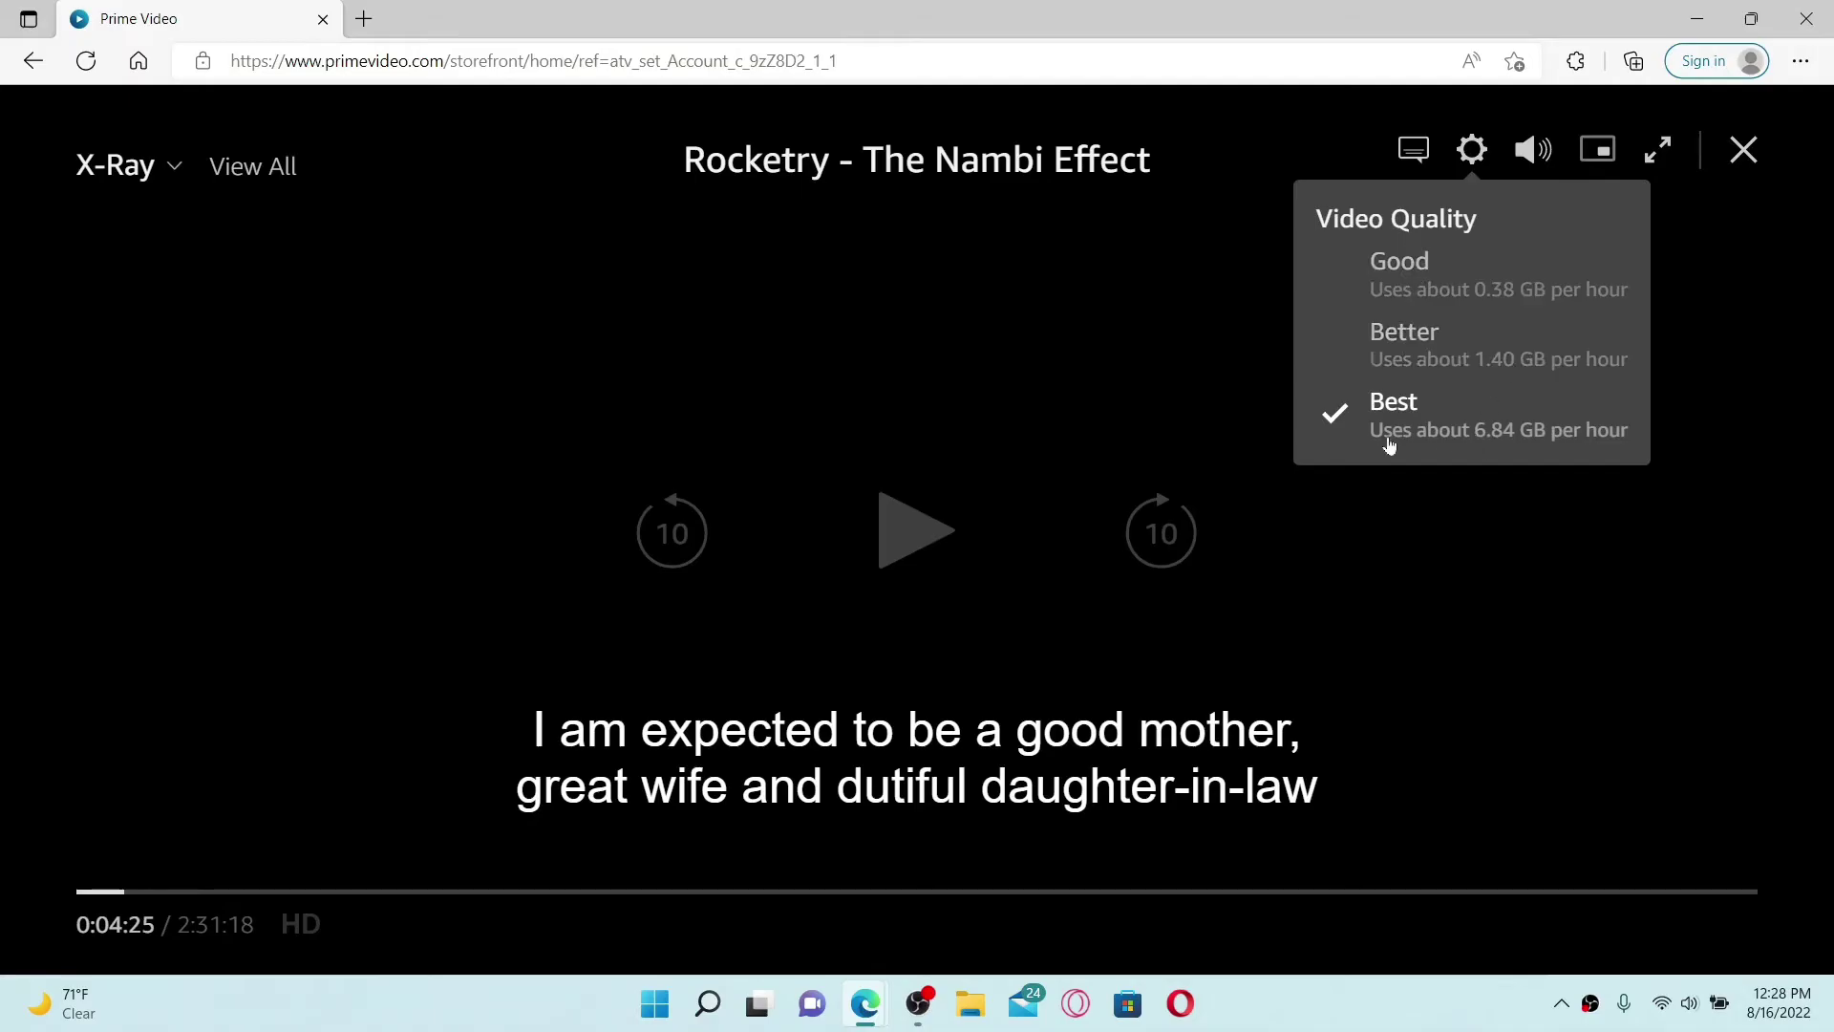
pyautogui.click(1403, 277)
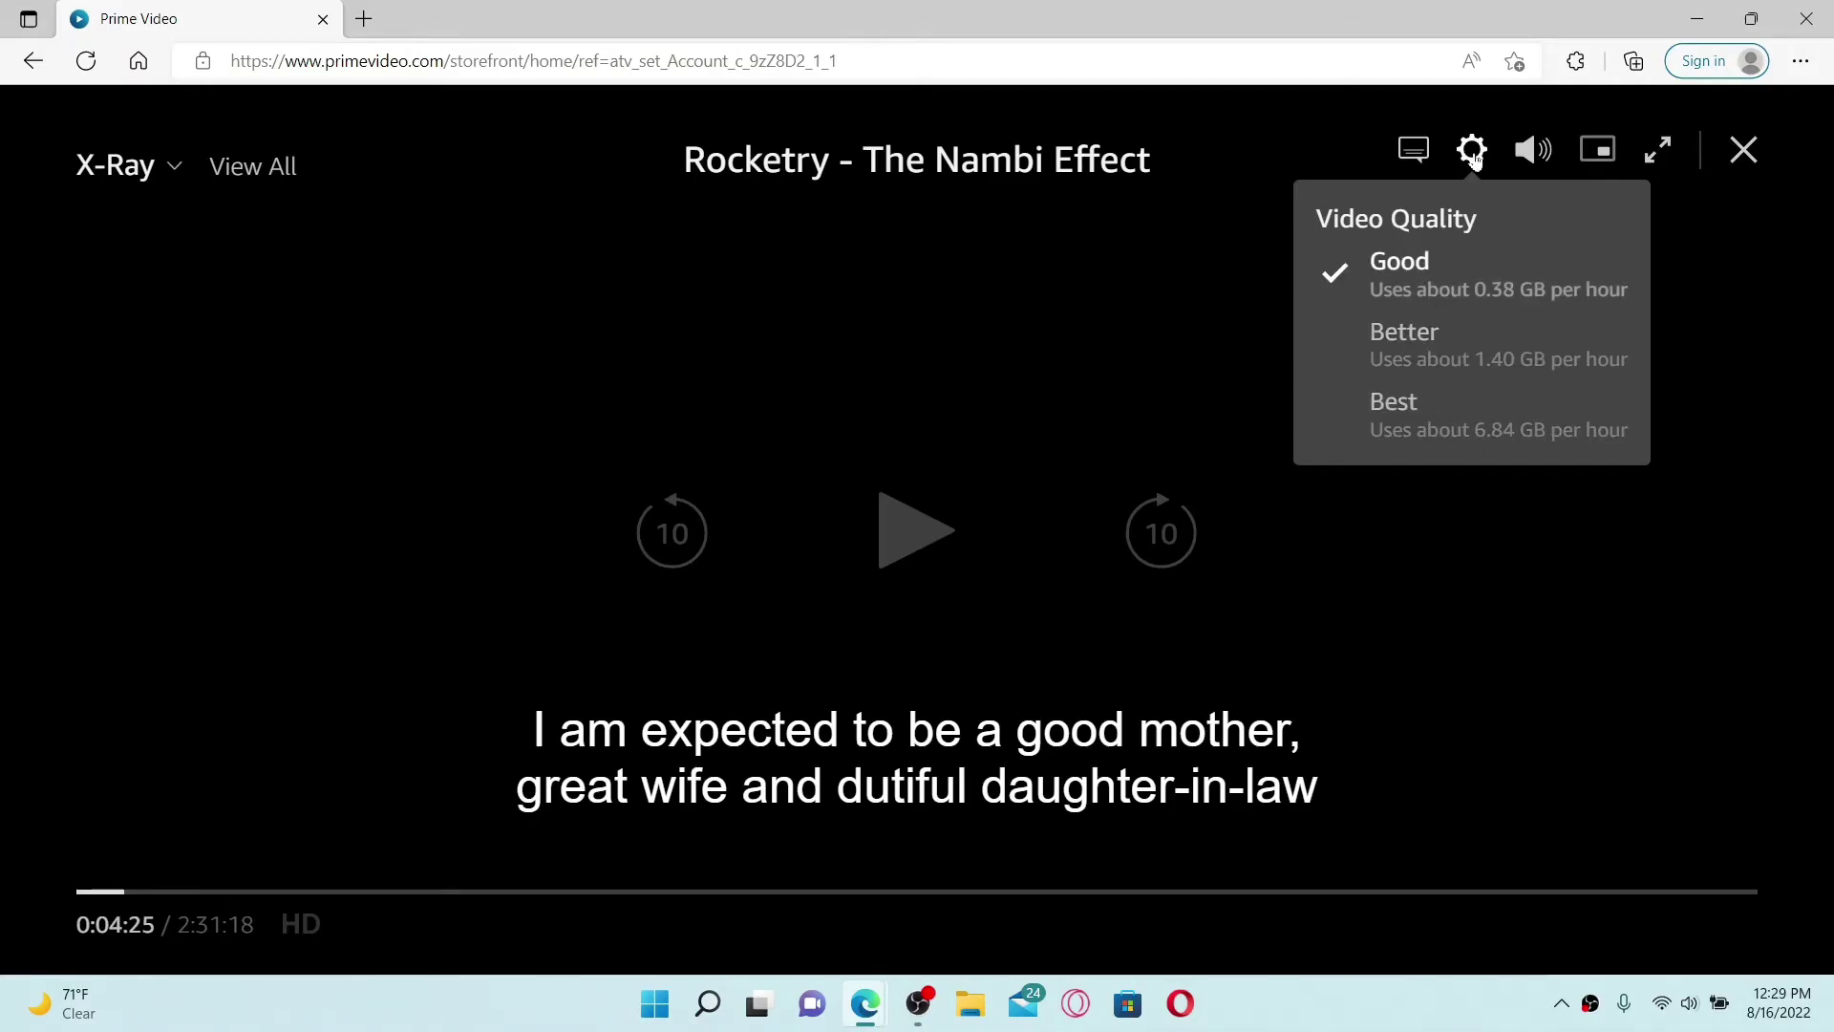
pyautogui.click(1430, 420)
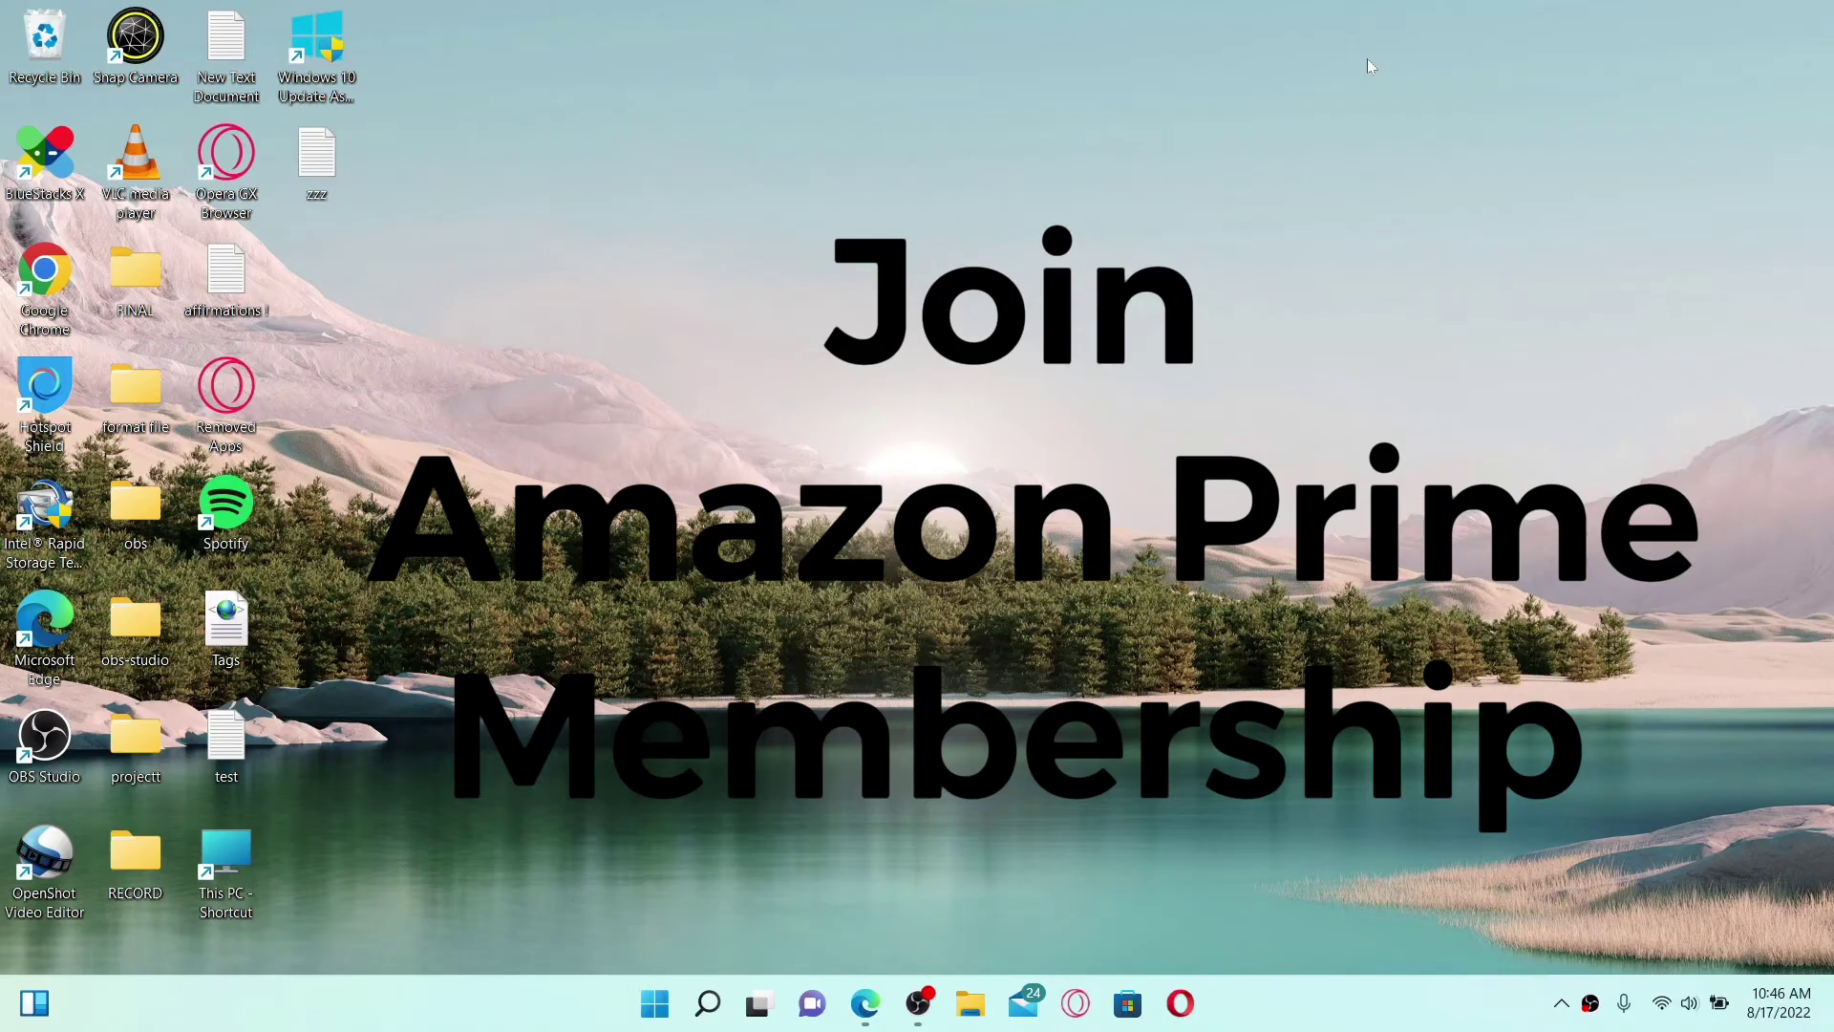
pyautogui.click(865, 1002)
pyautogui.click(322, 60)
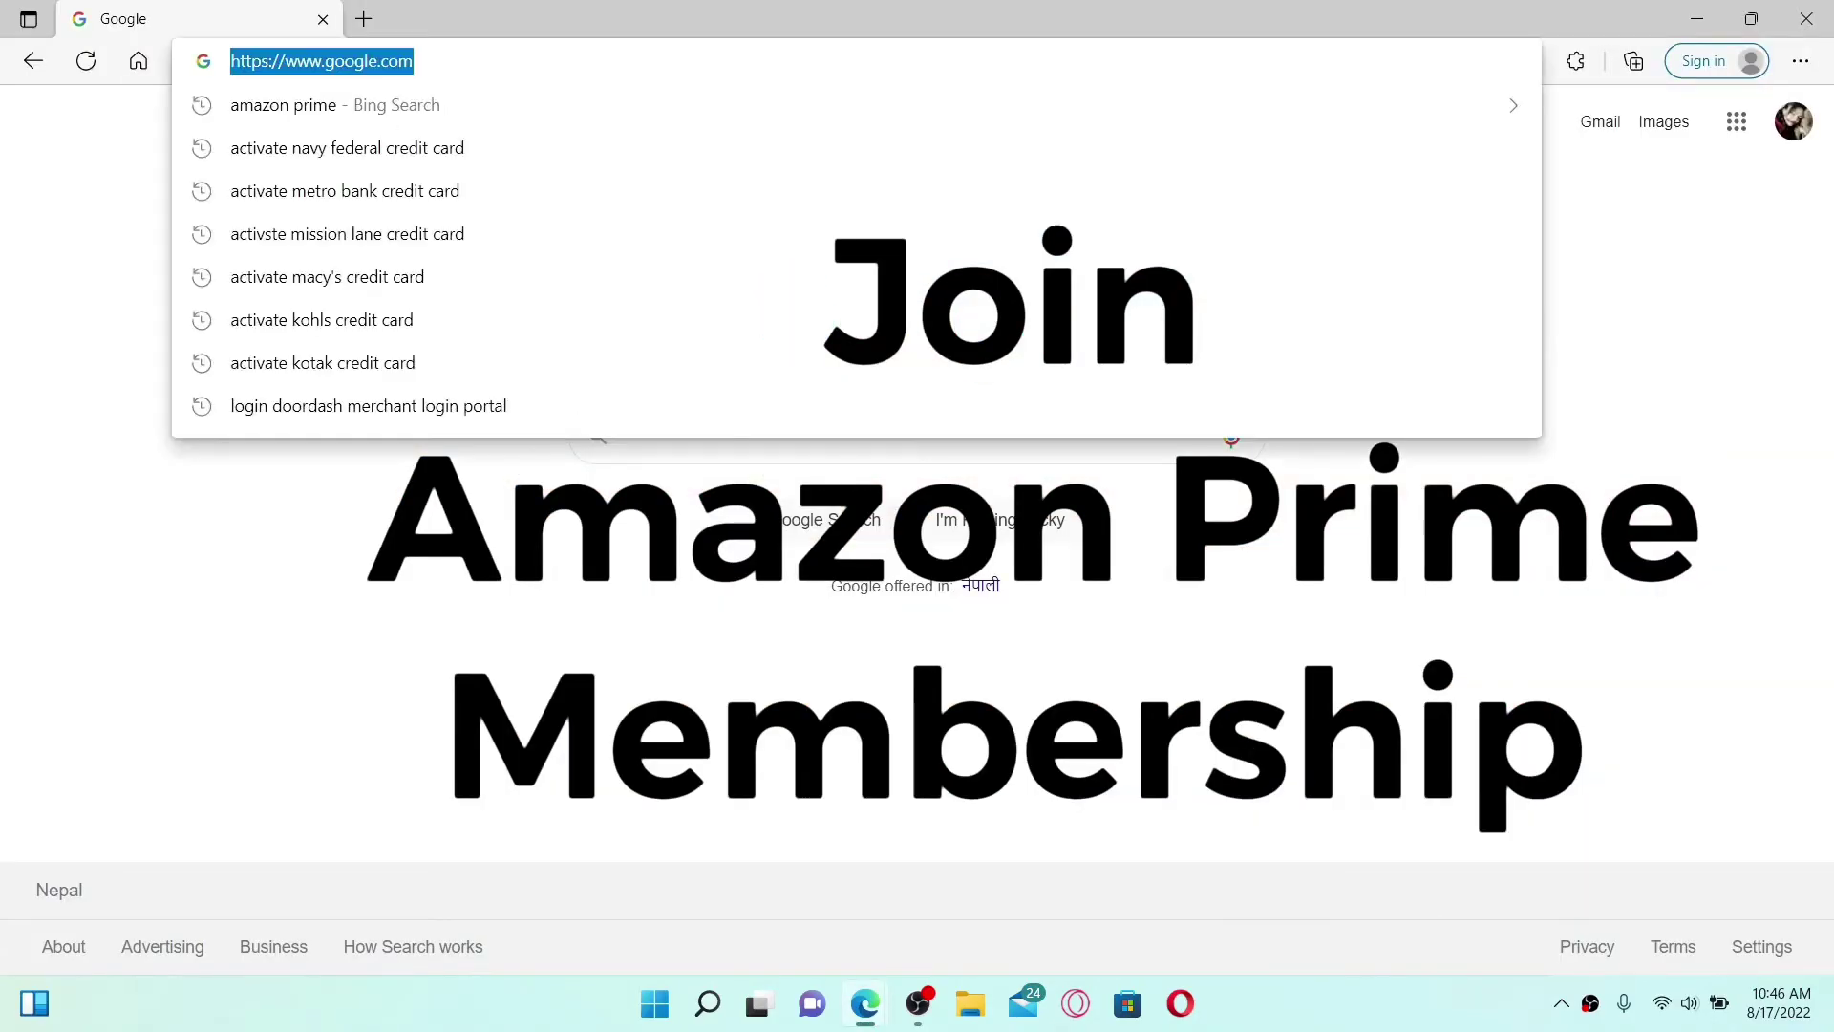
pyautogui.write('www.')
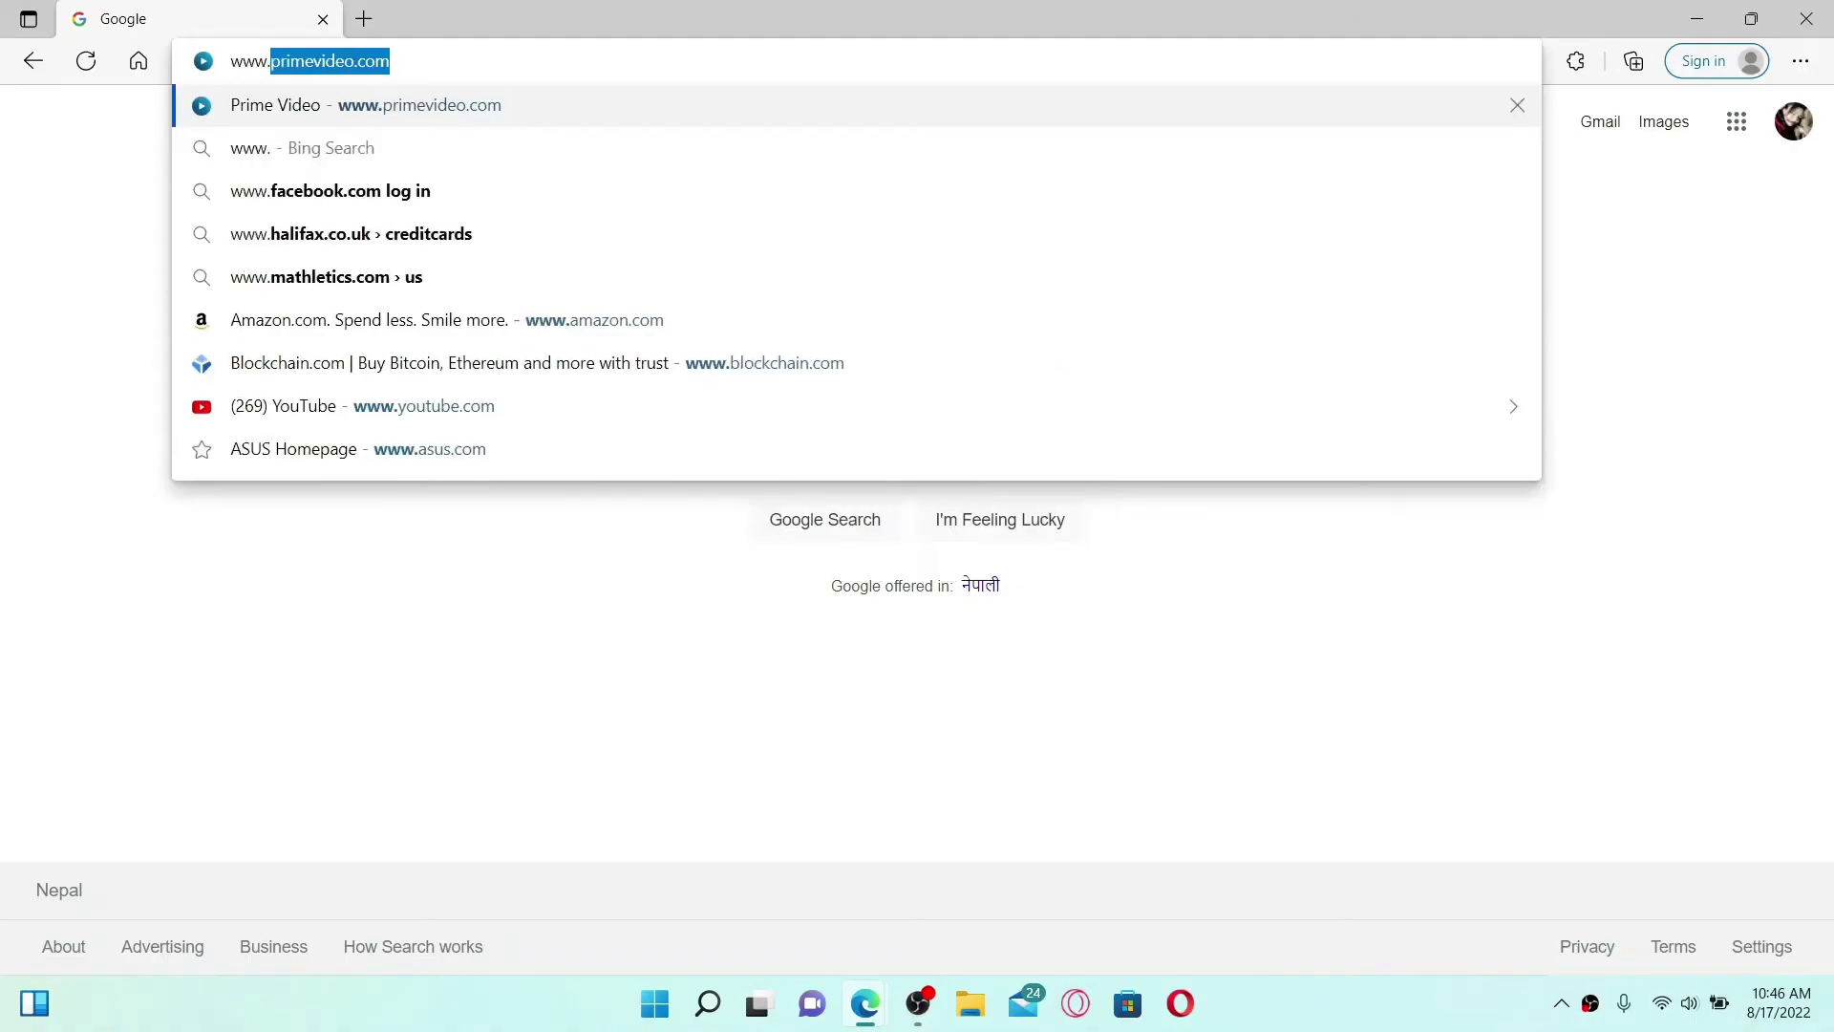
pyautogui.write('a')
pyautogui.press('Return')
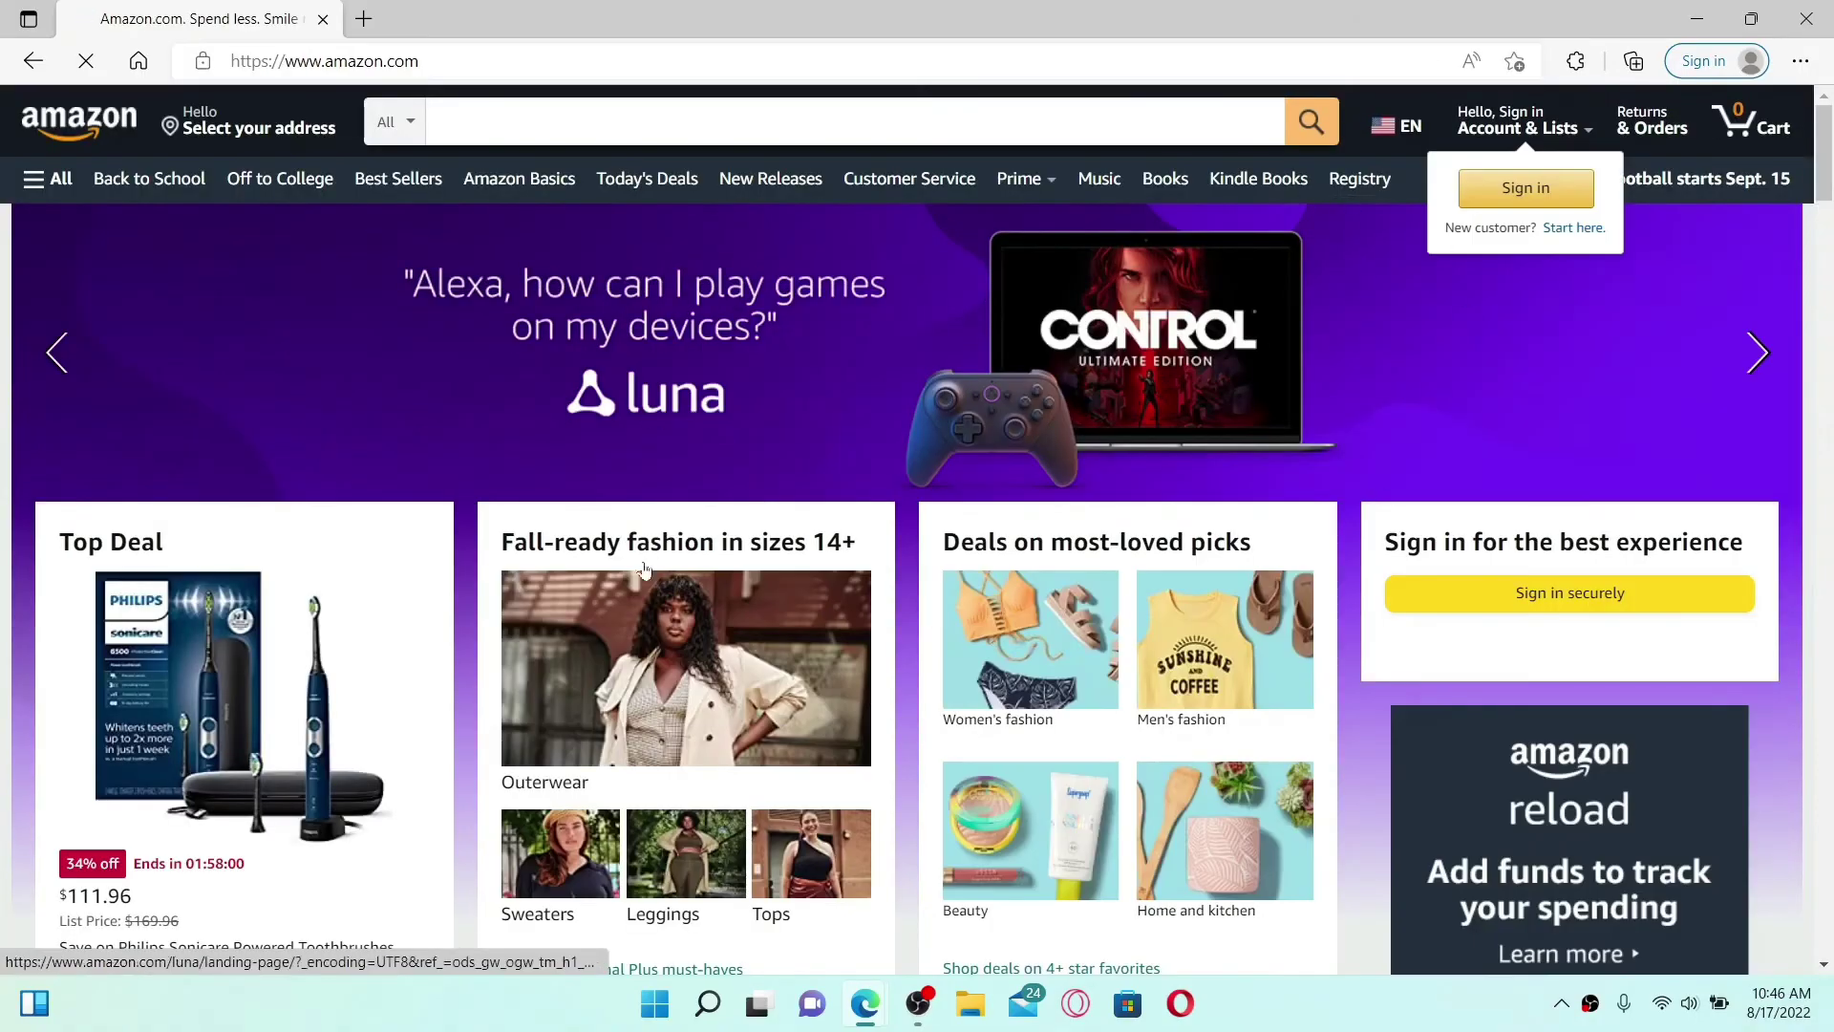
# Step: View the account registration and sign-in pages, then return to the amazon.in home page
pyautogui.click(1574, 230)
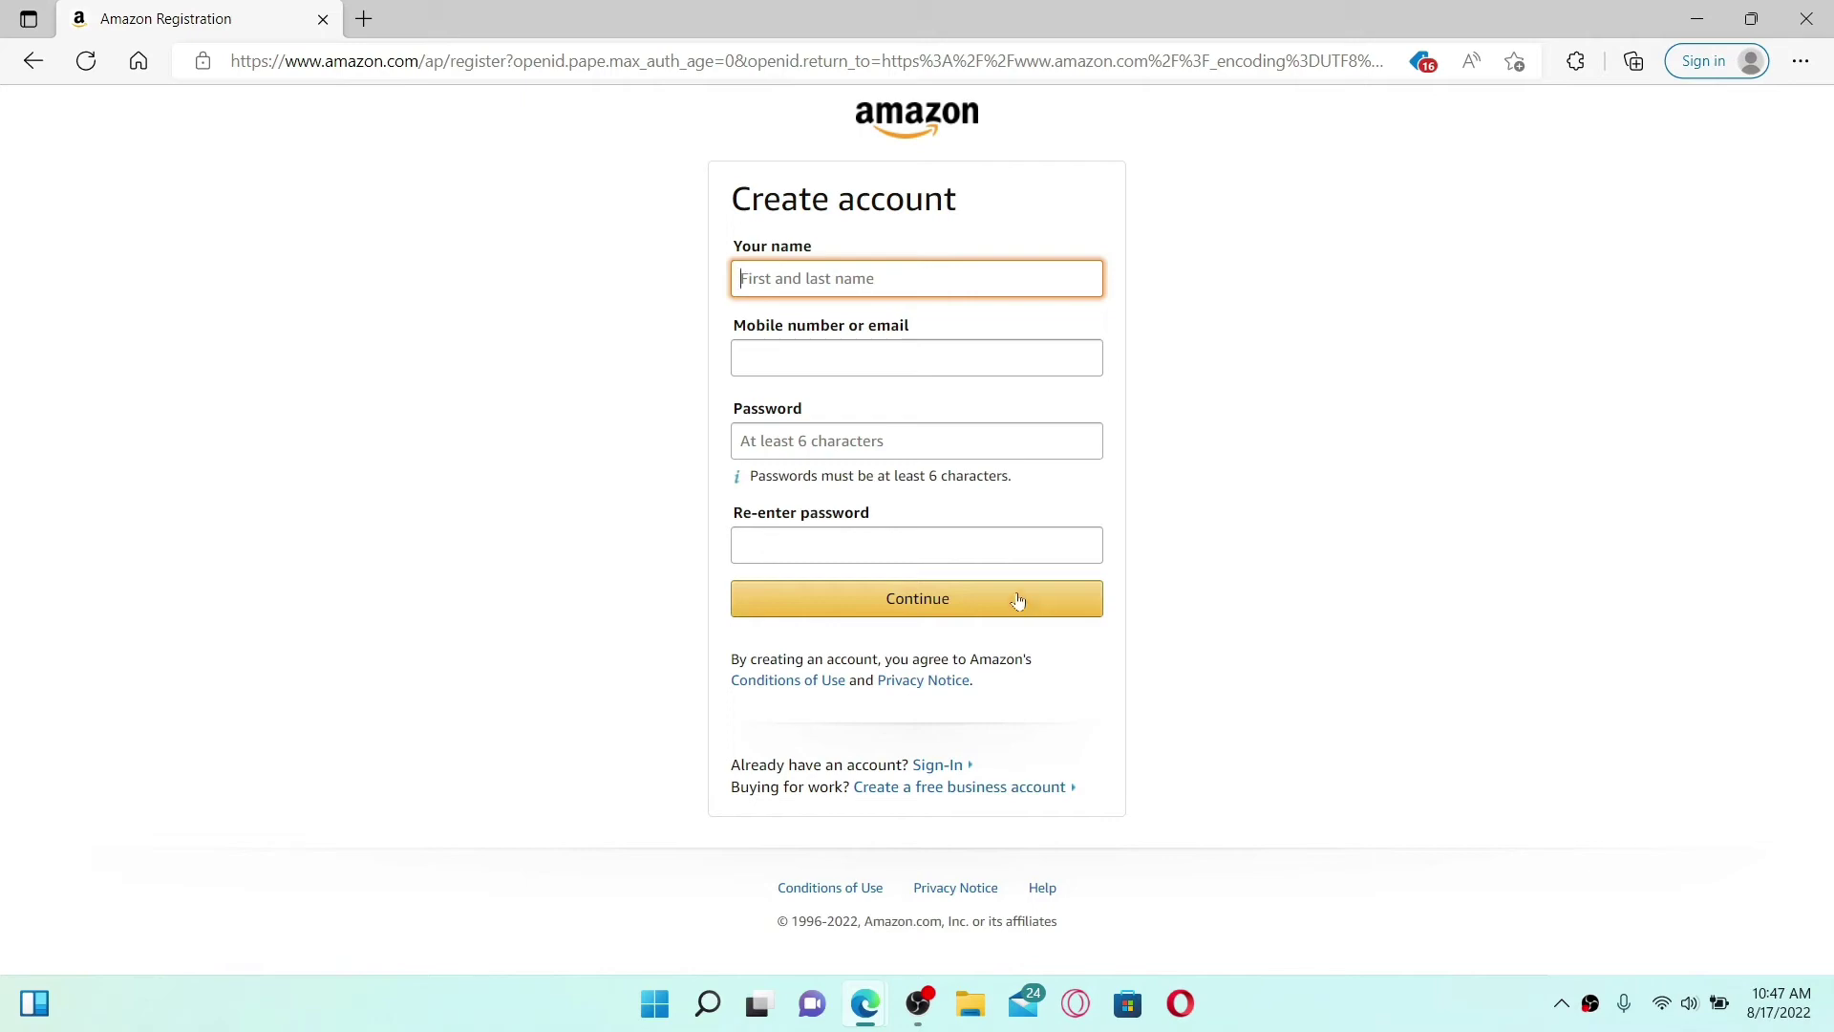
pyautogui.hotkey('alt', 'Left')
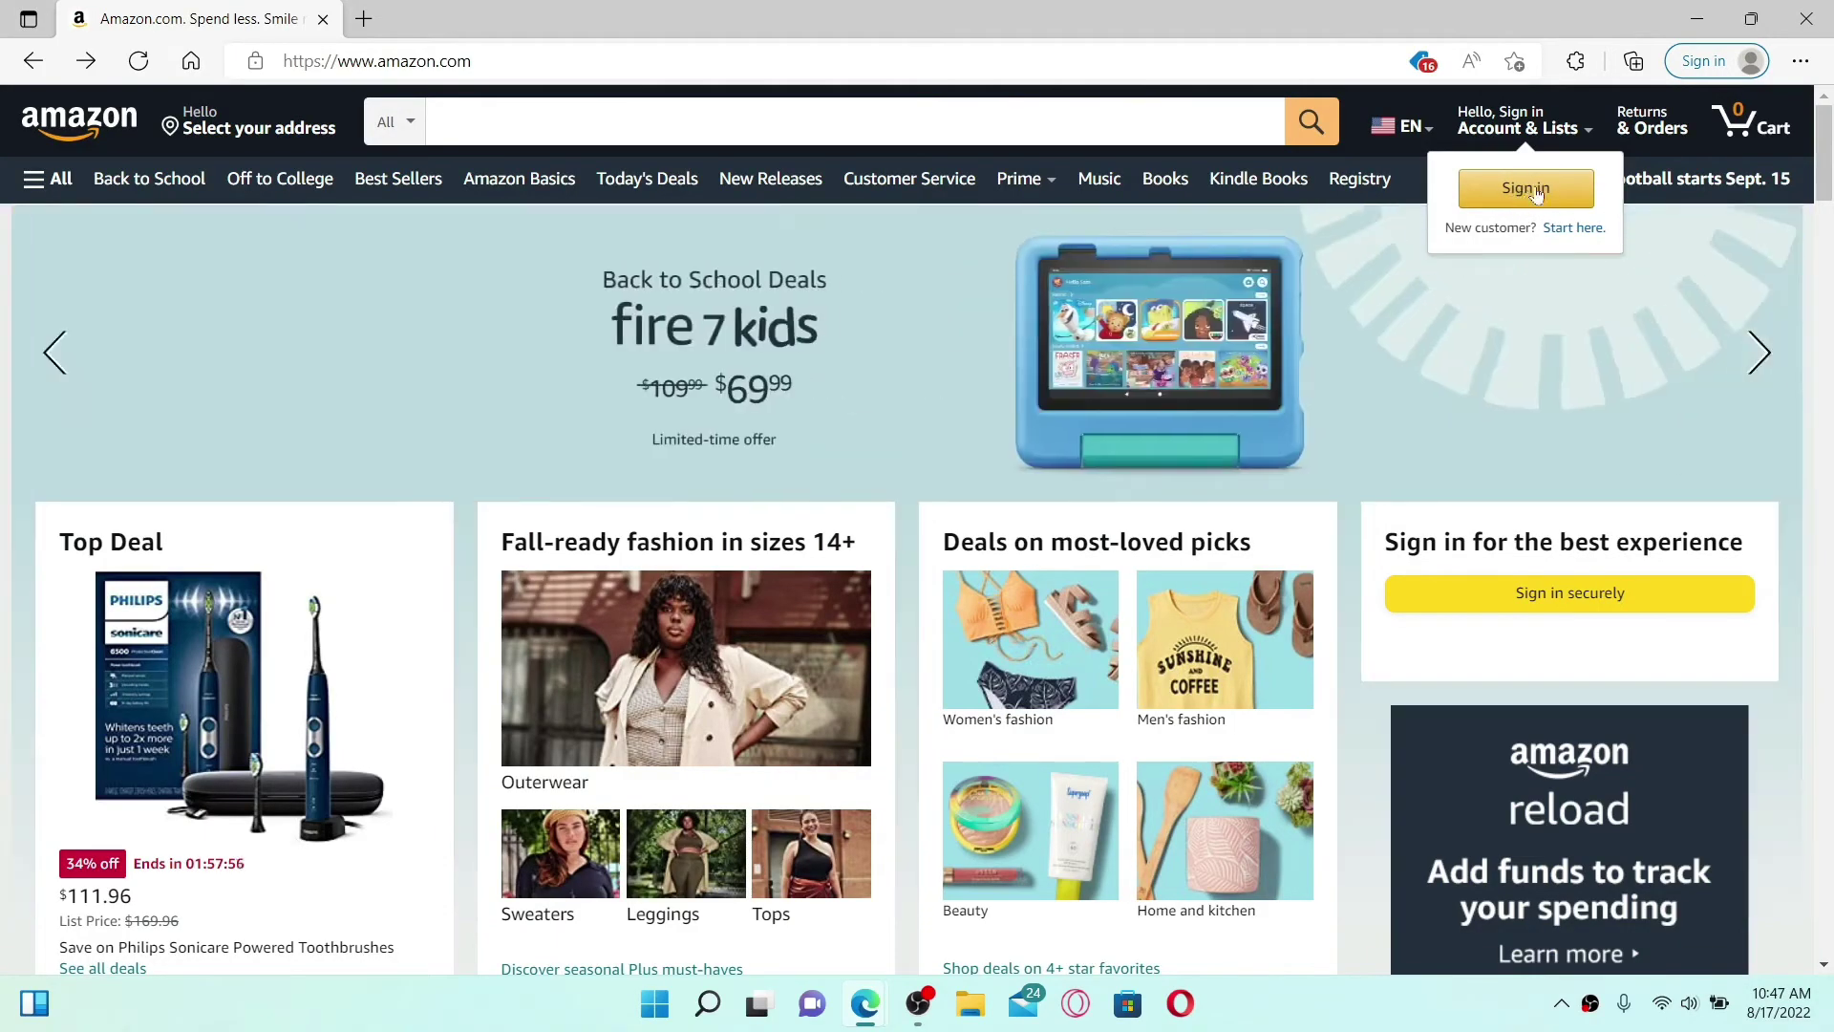
pyautogui.click(1534, 196)
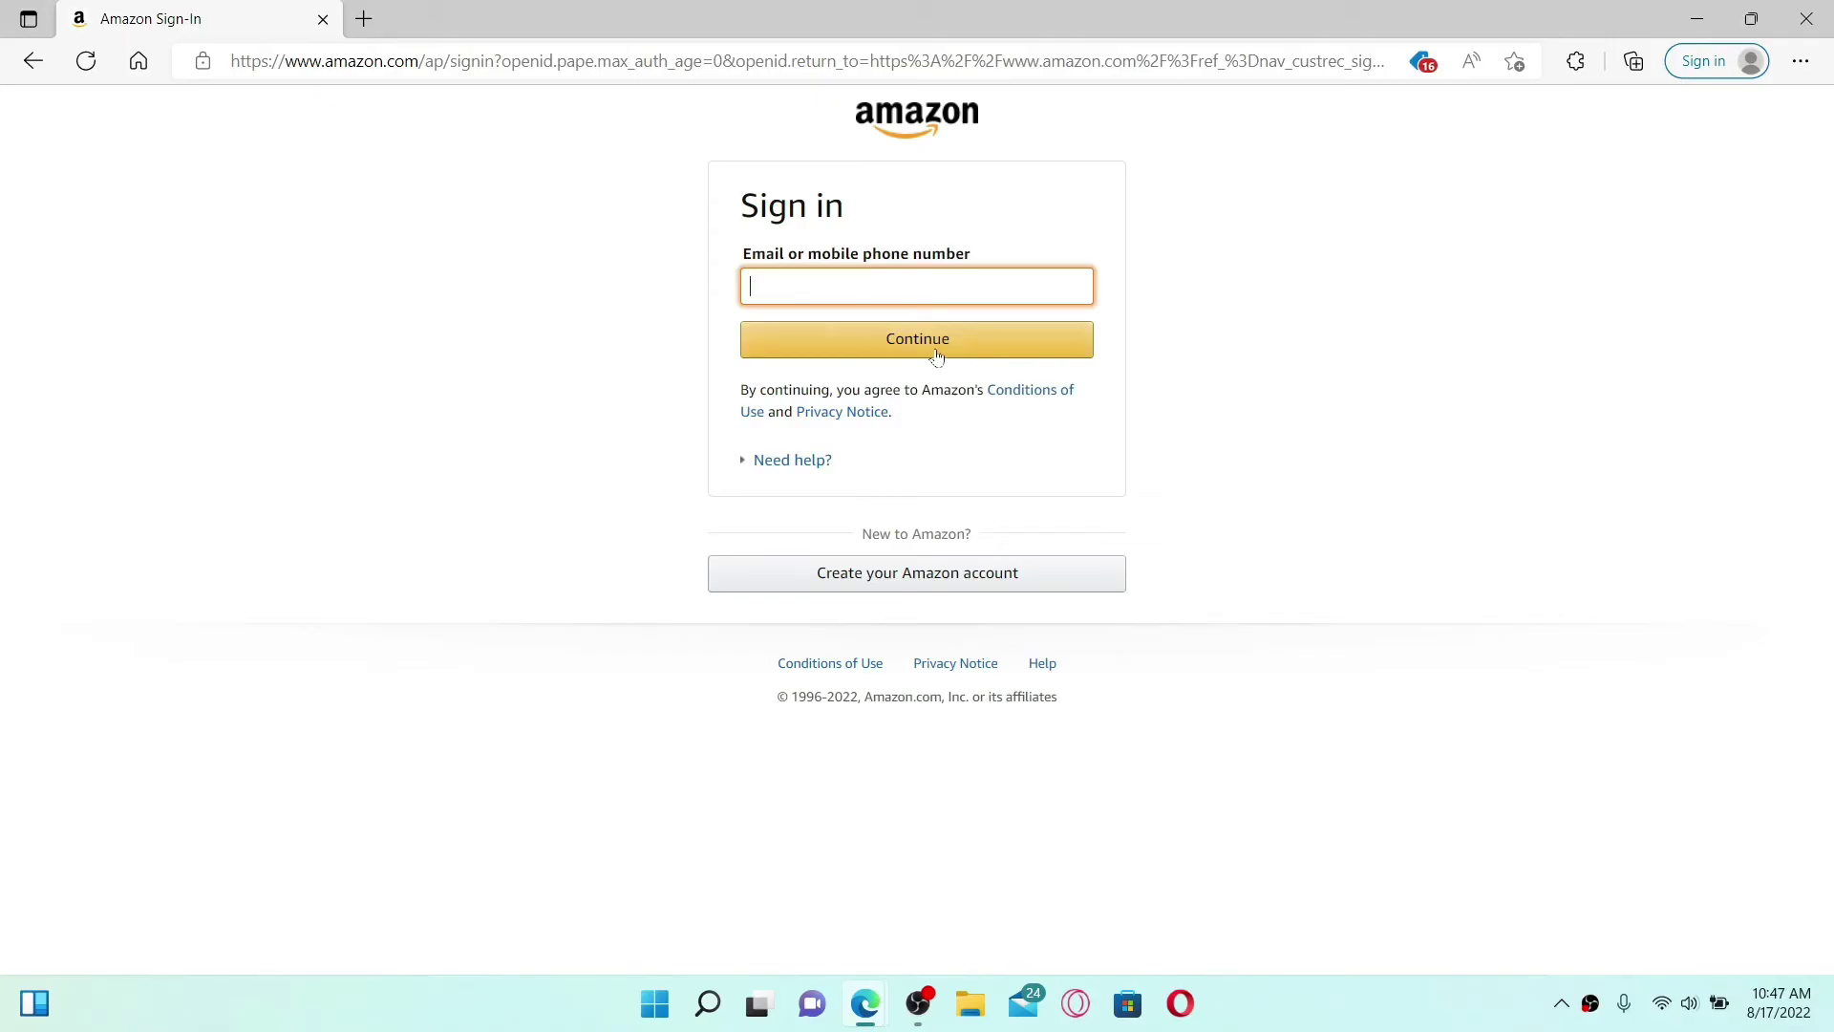
pyautogui.hotkey('alt', 'Left')
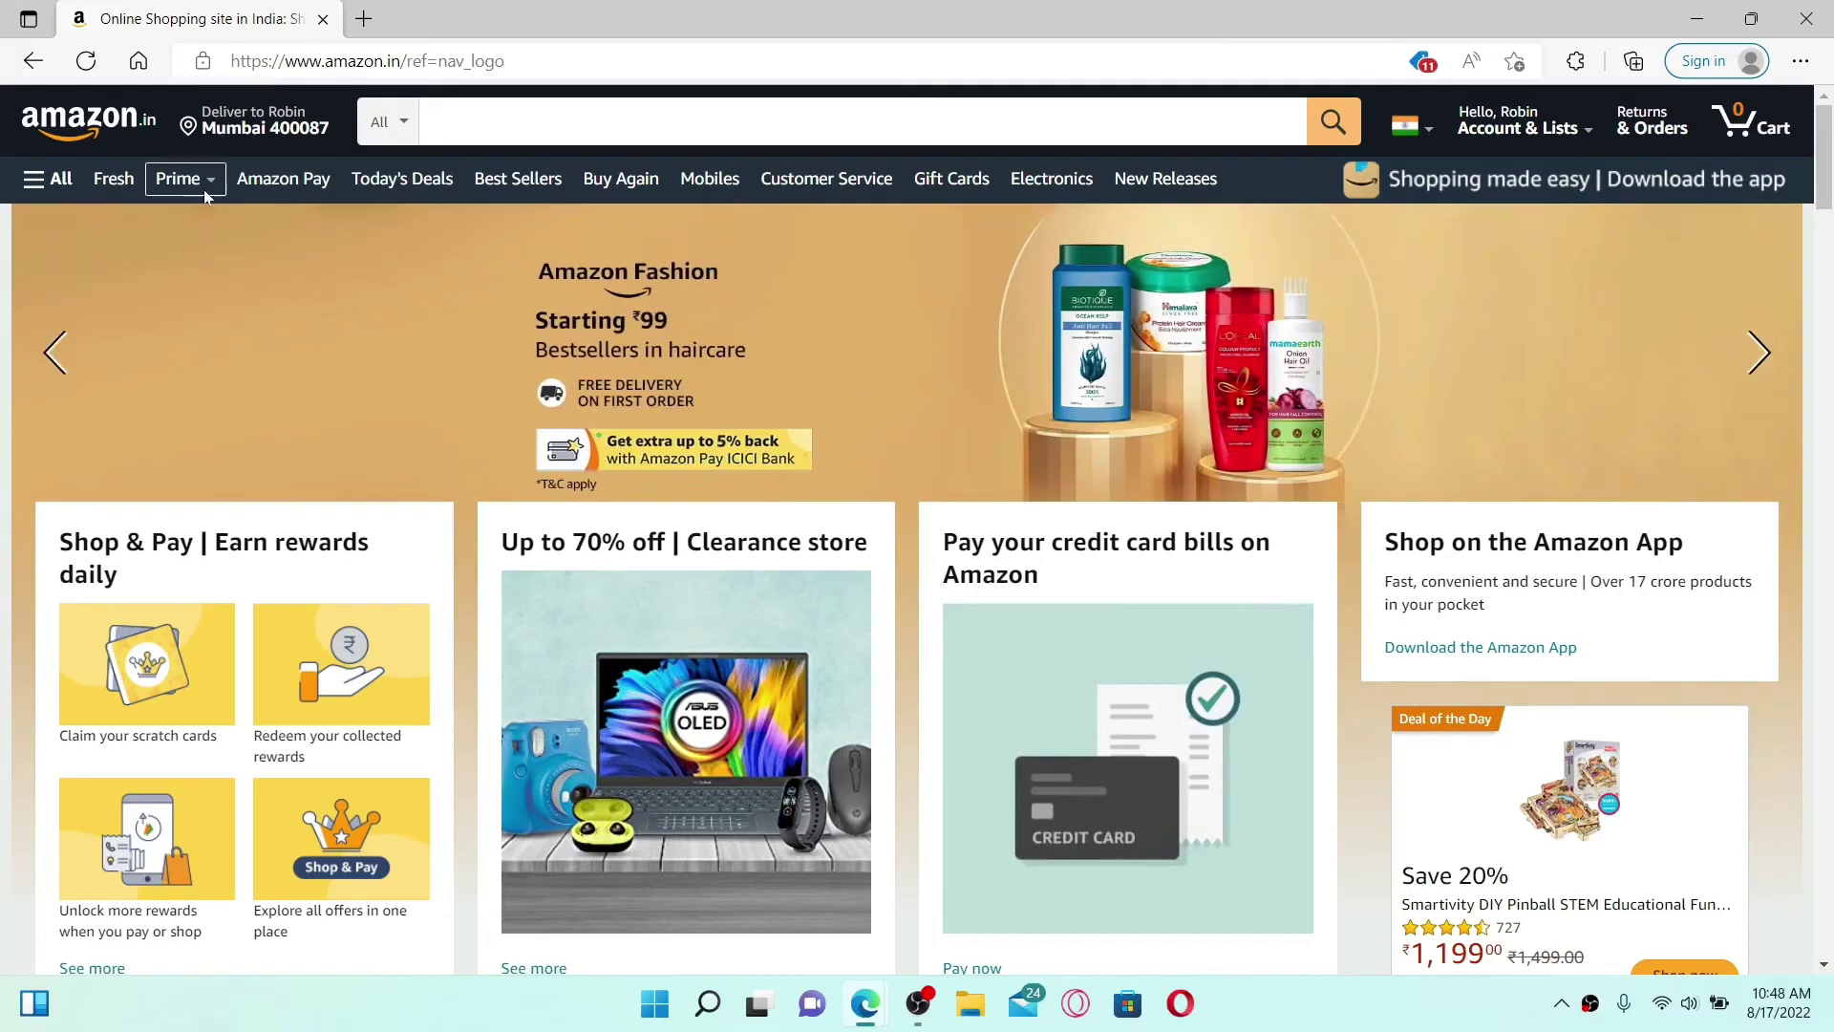
# Step: Join Prime on the ₹179 monthly plan and choose Add Debit/Credit/ATM Card as payment
pyautogui.moveTo(196, 182)
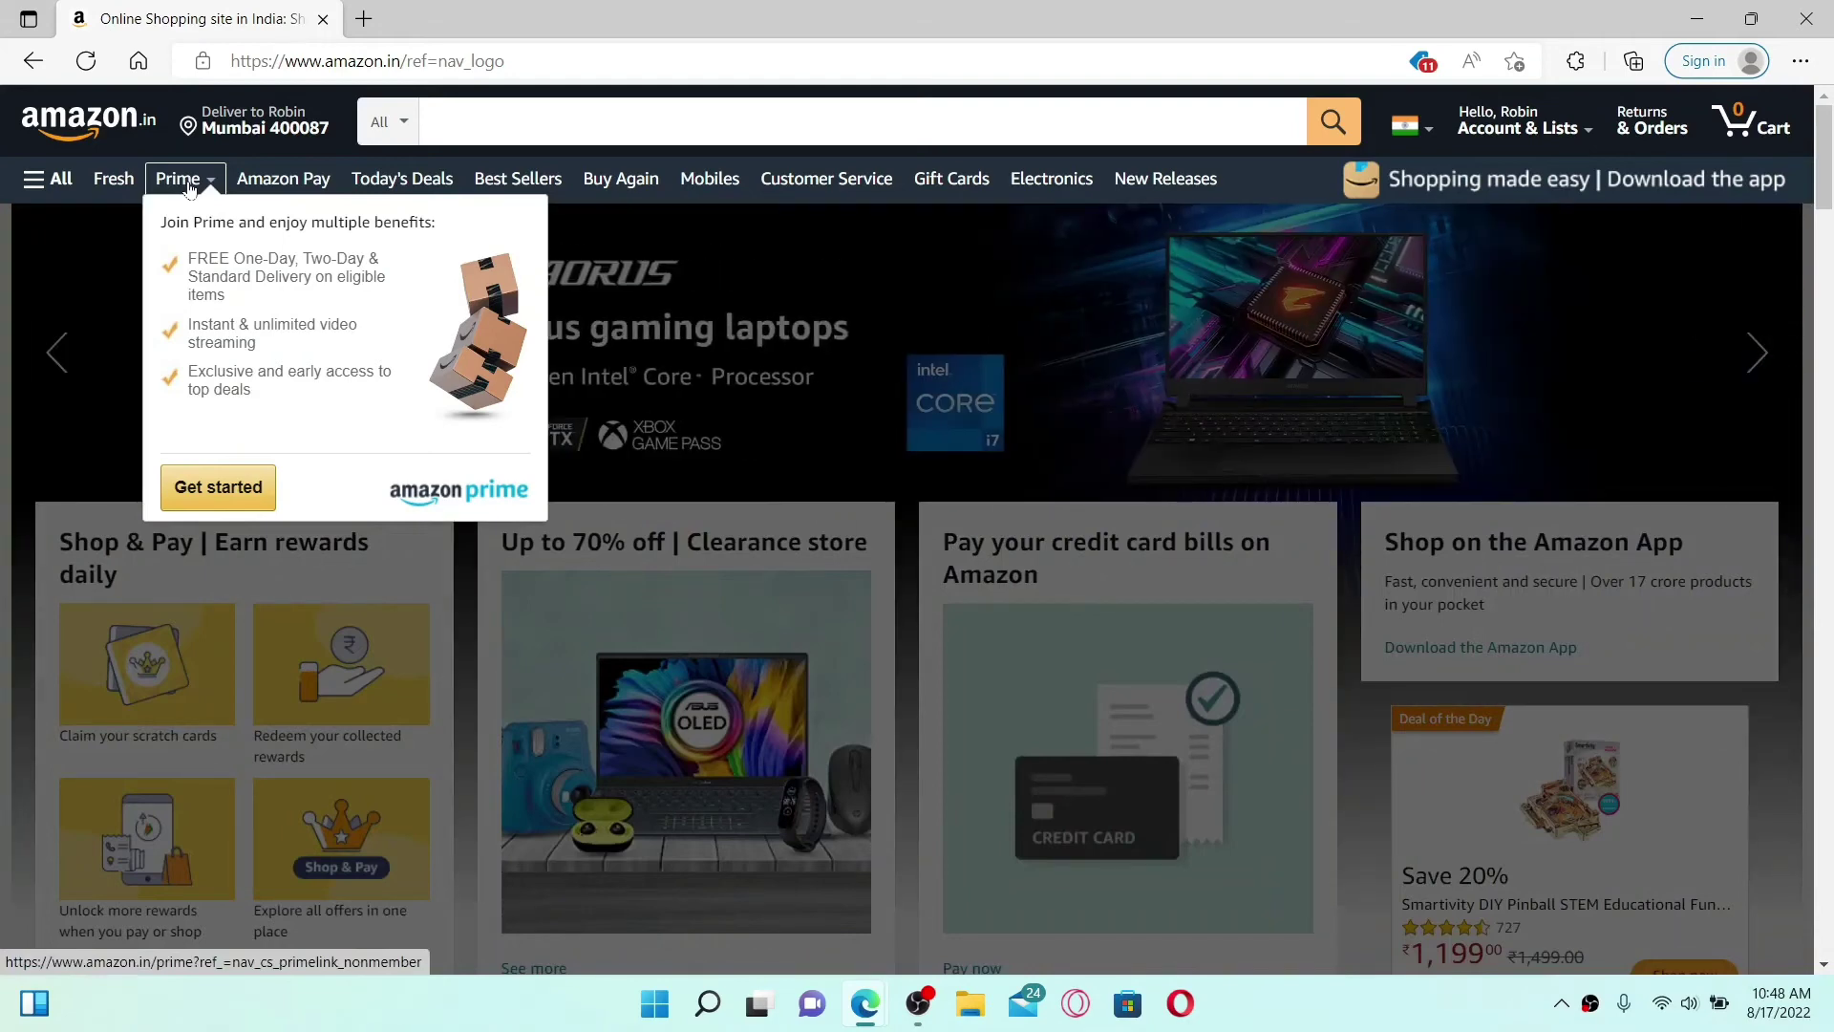
pyautogui.click(222, 489)
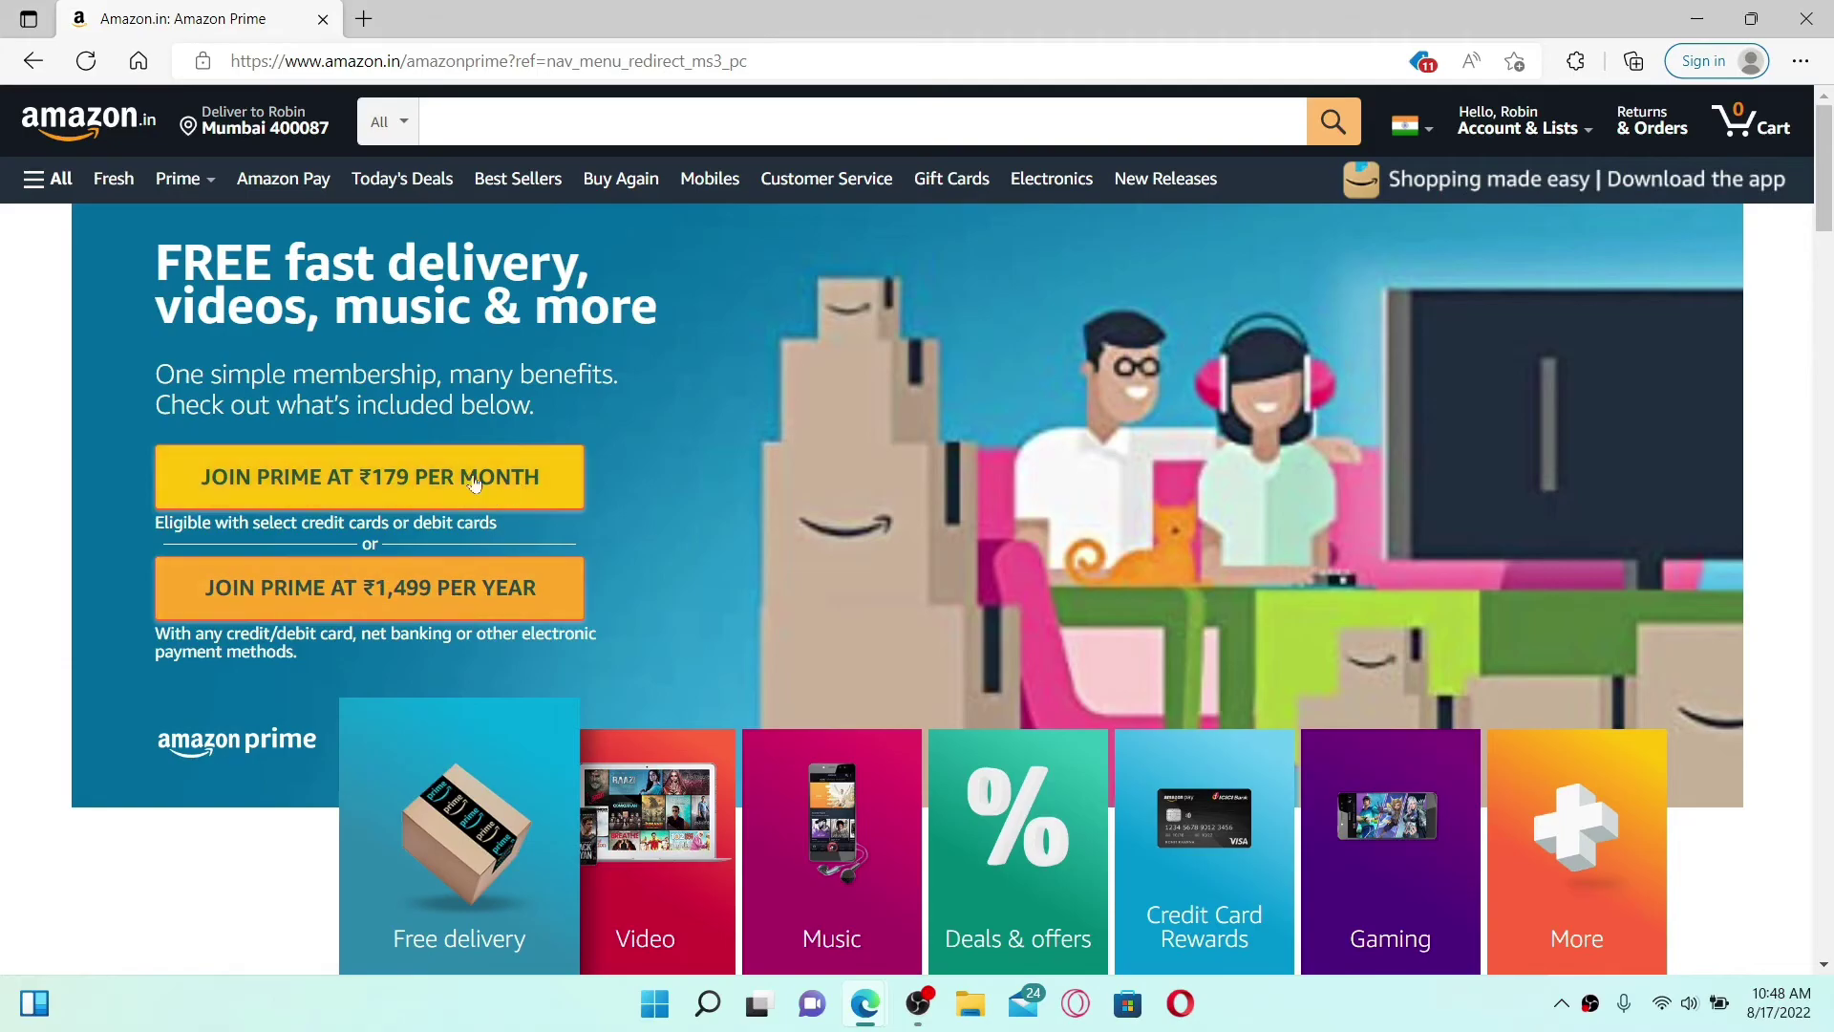
pyautogui.click(436, 479)
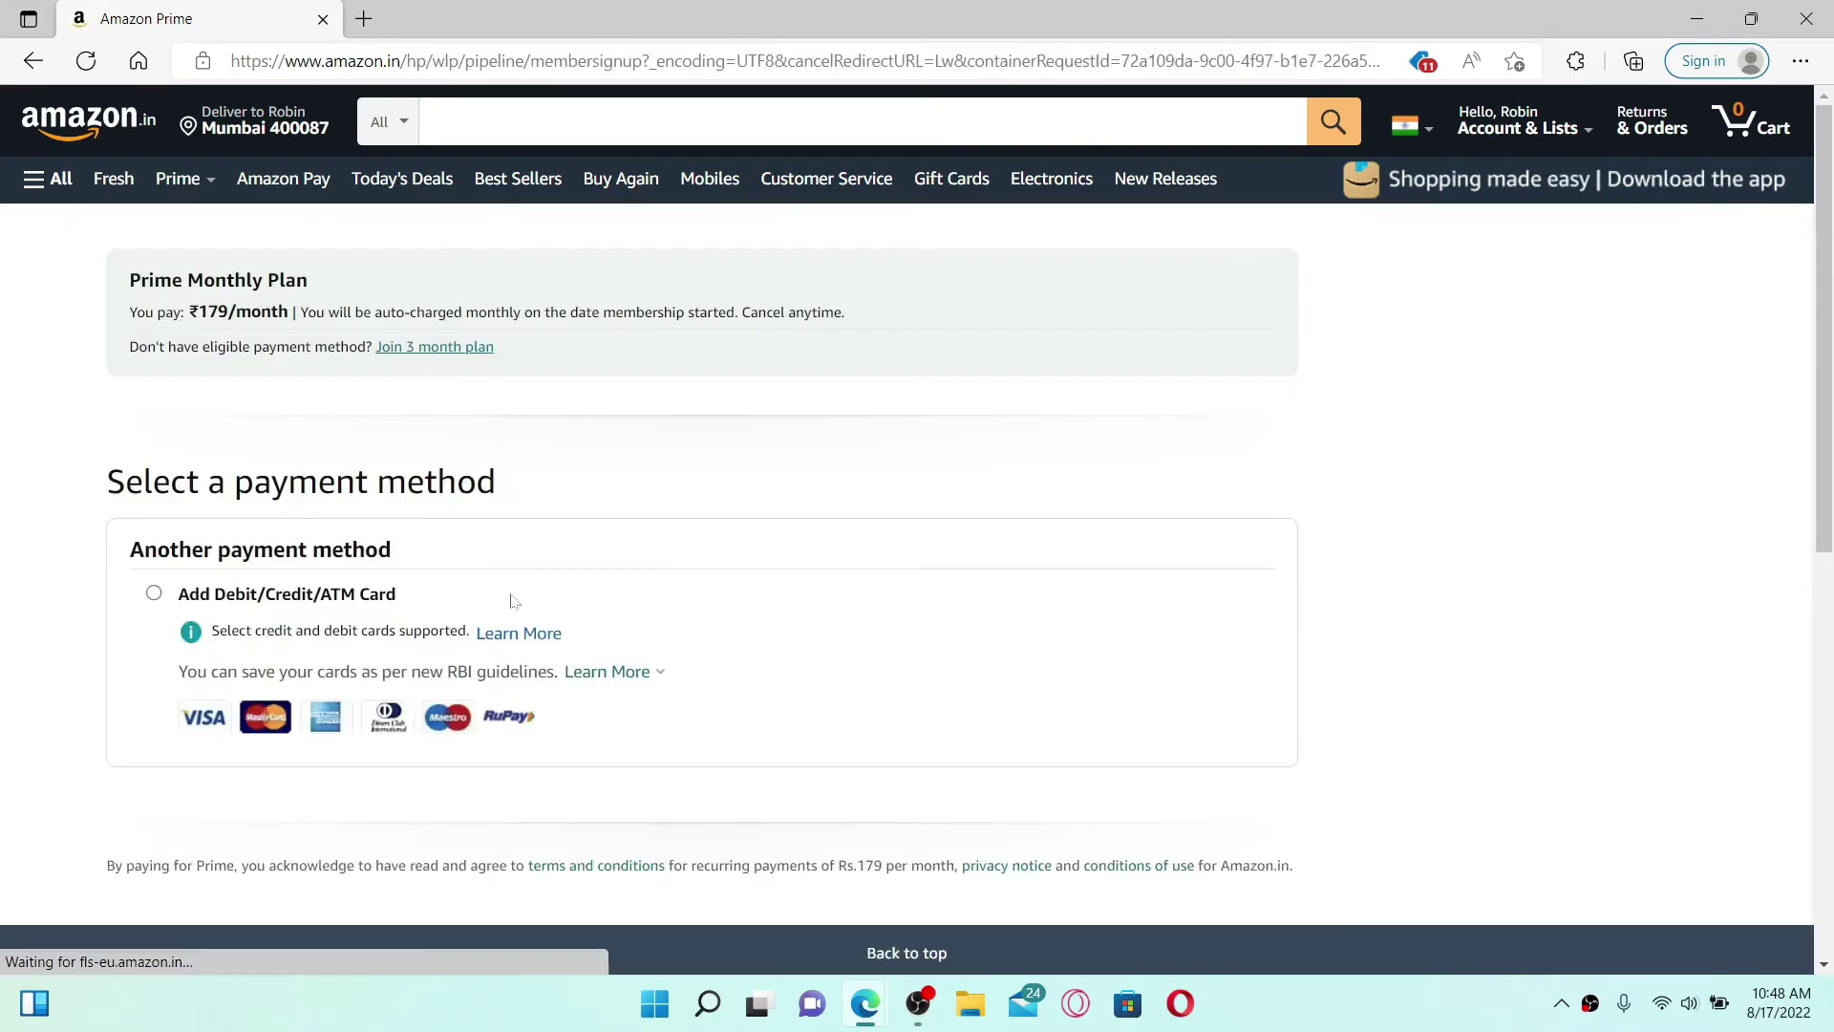
pyautogui.scroll(-2, 511, 599)
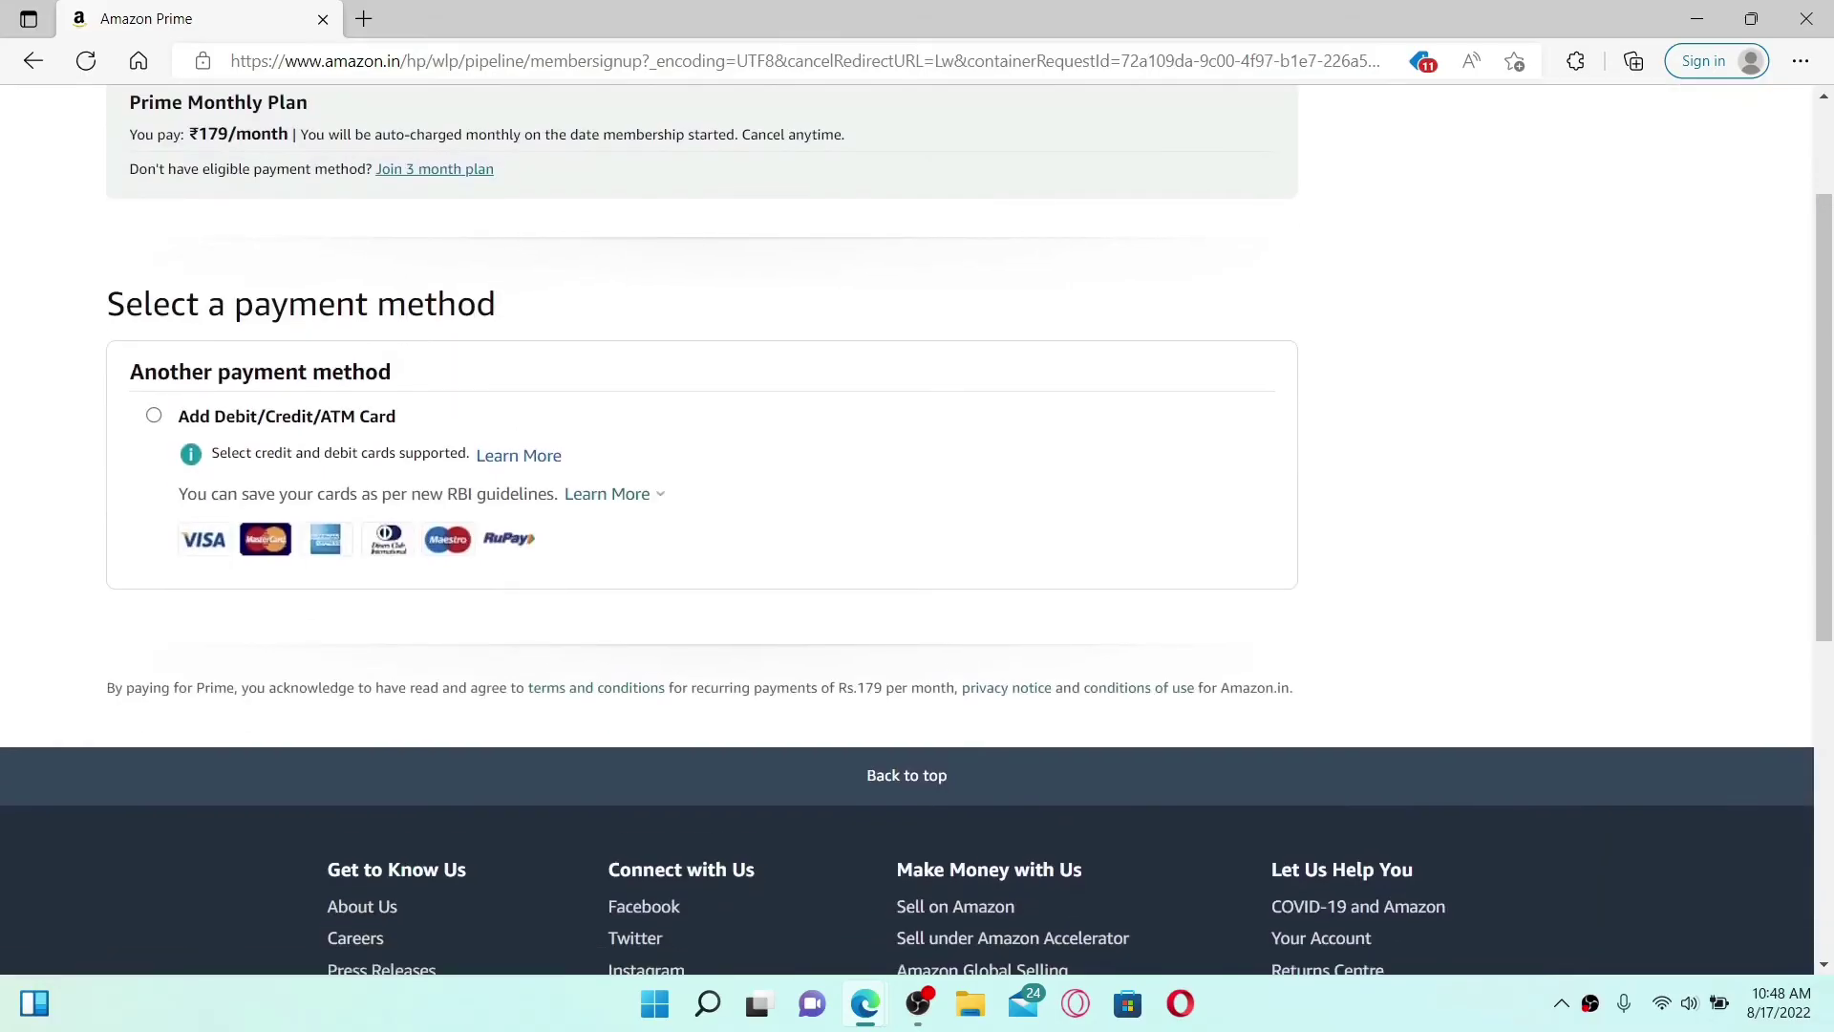
pyautogui.scroll(2, 503, 348)
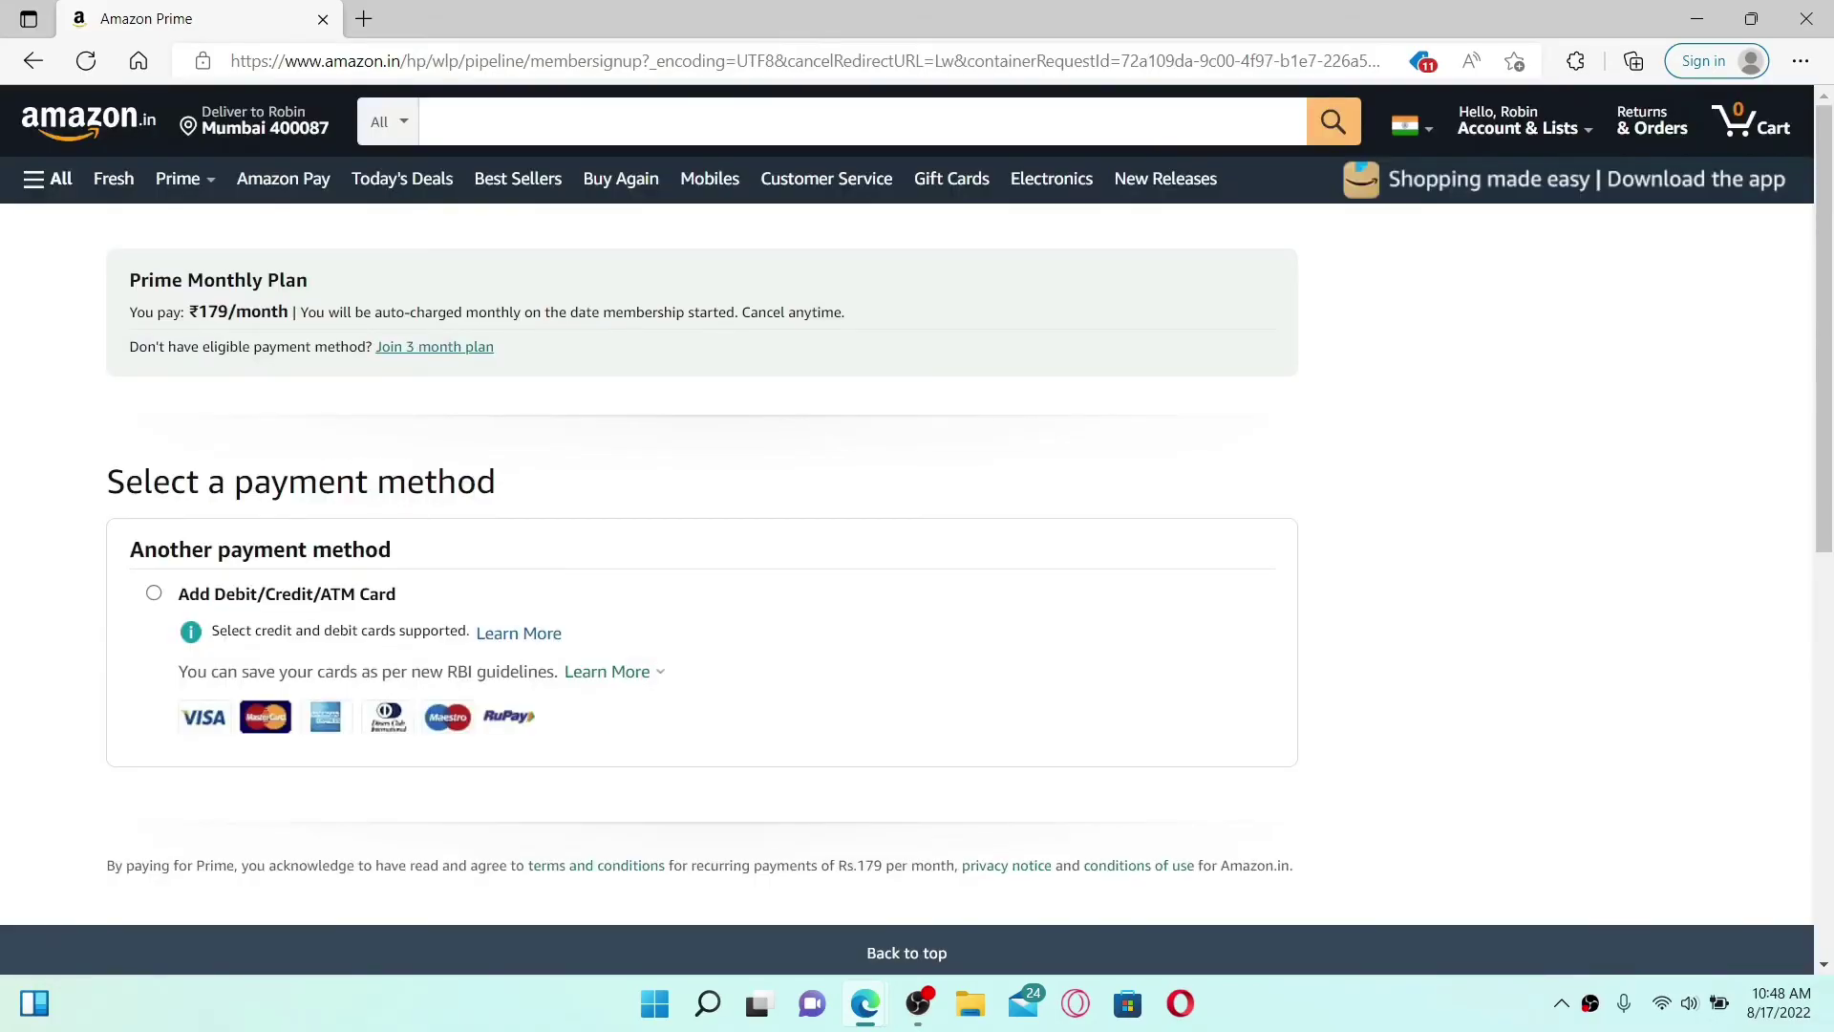
pyautogui.scroll(-2, 163, 427)
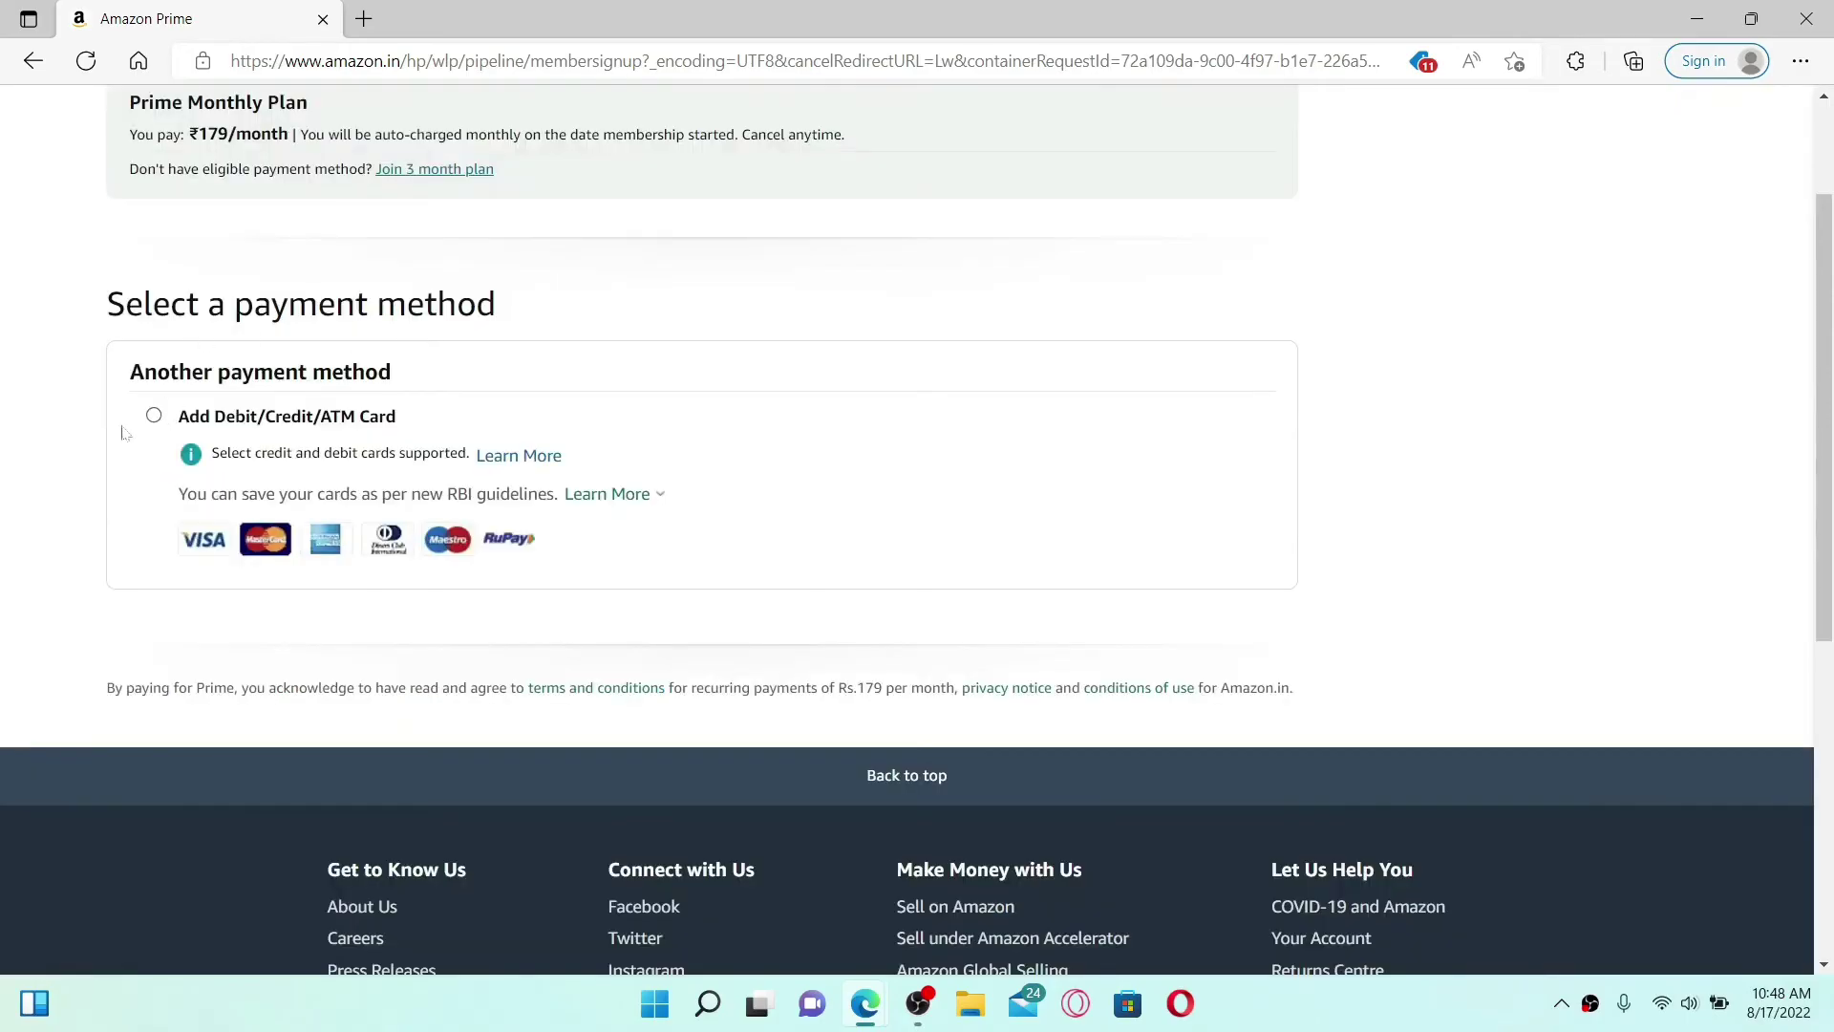
pyautogui.click(155, 417)
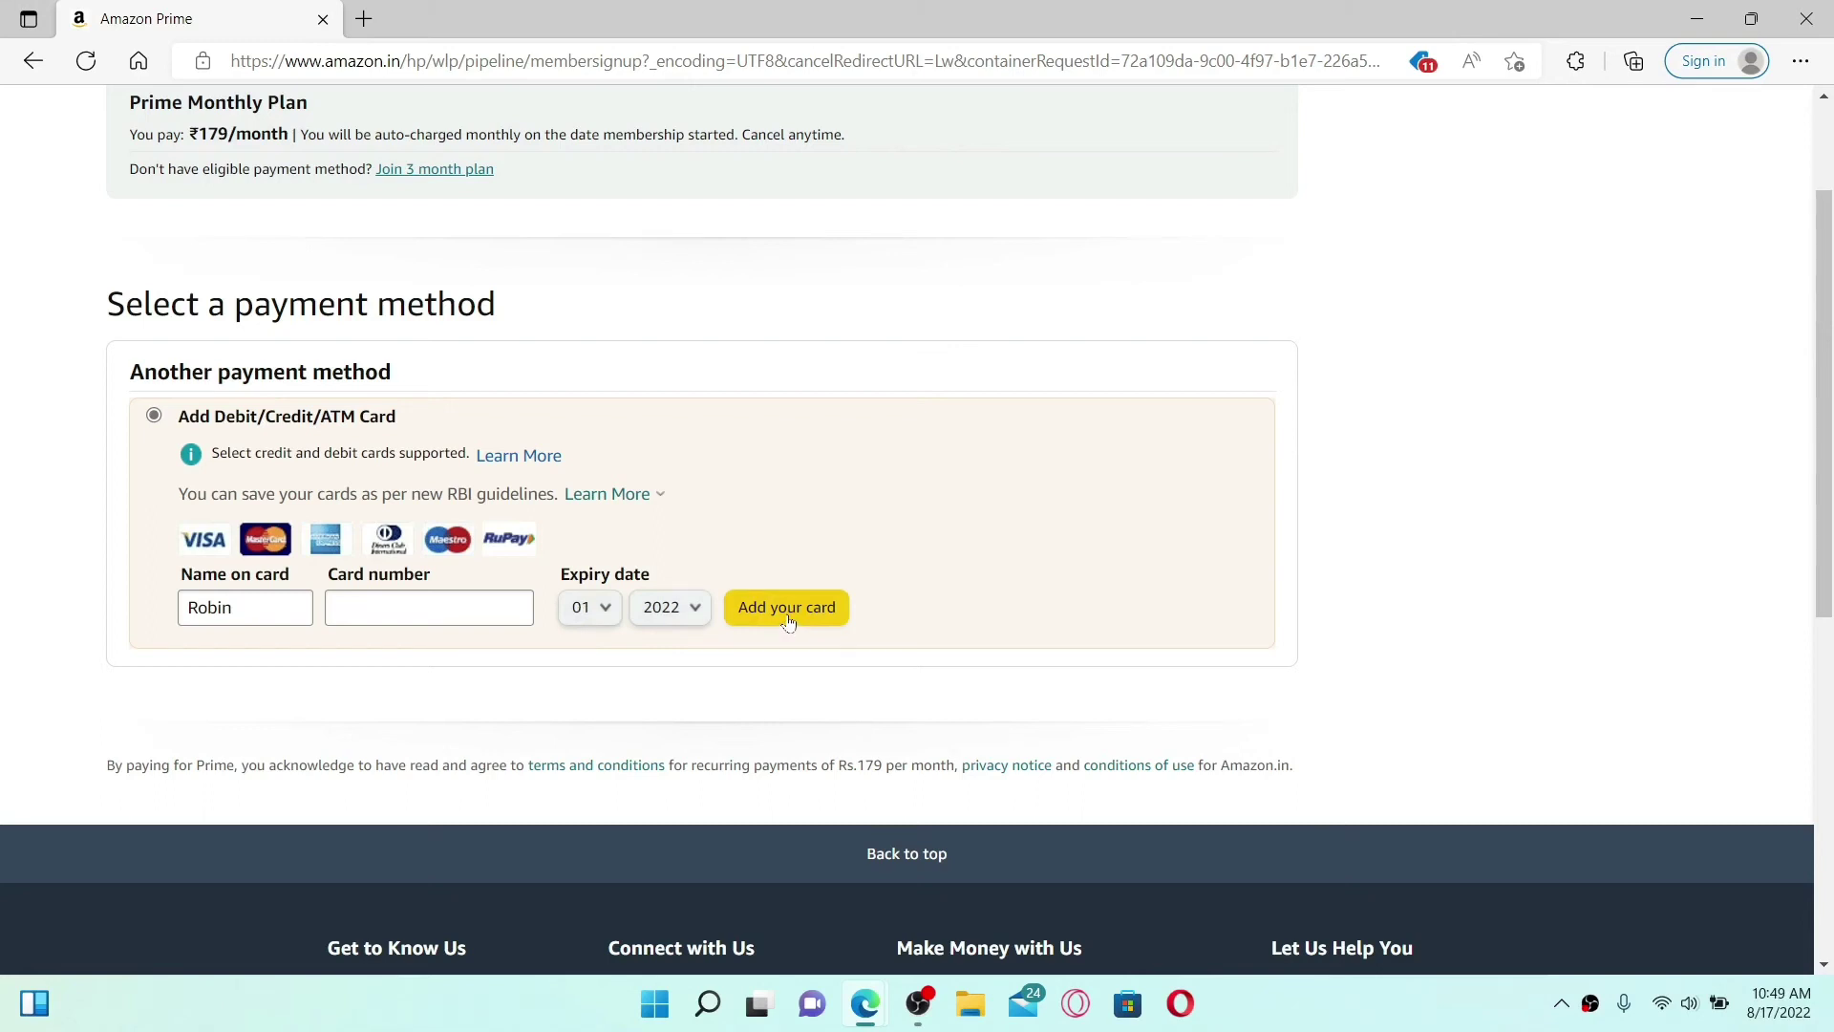
pyautogui.scroll(2, 873, 543)
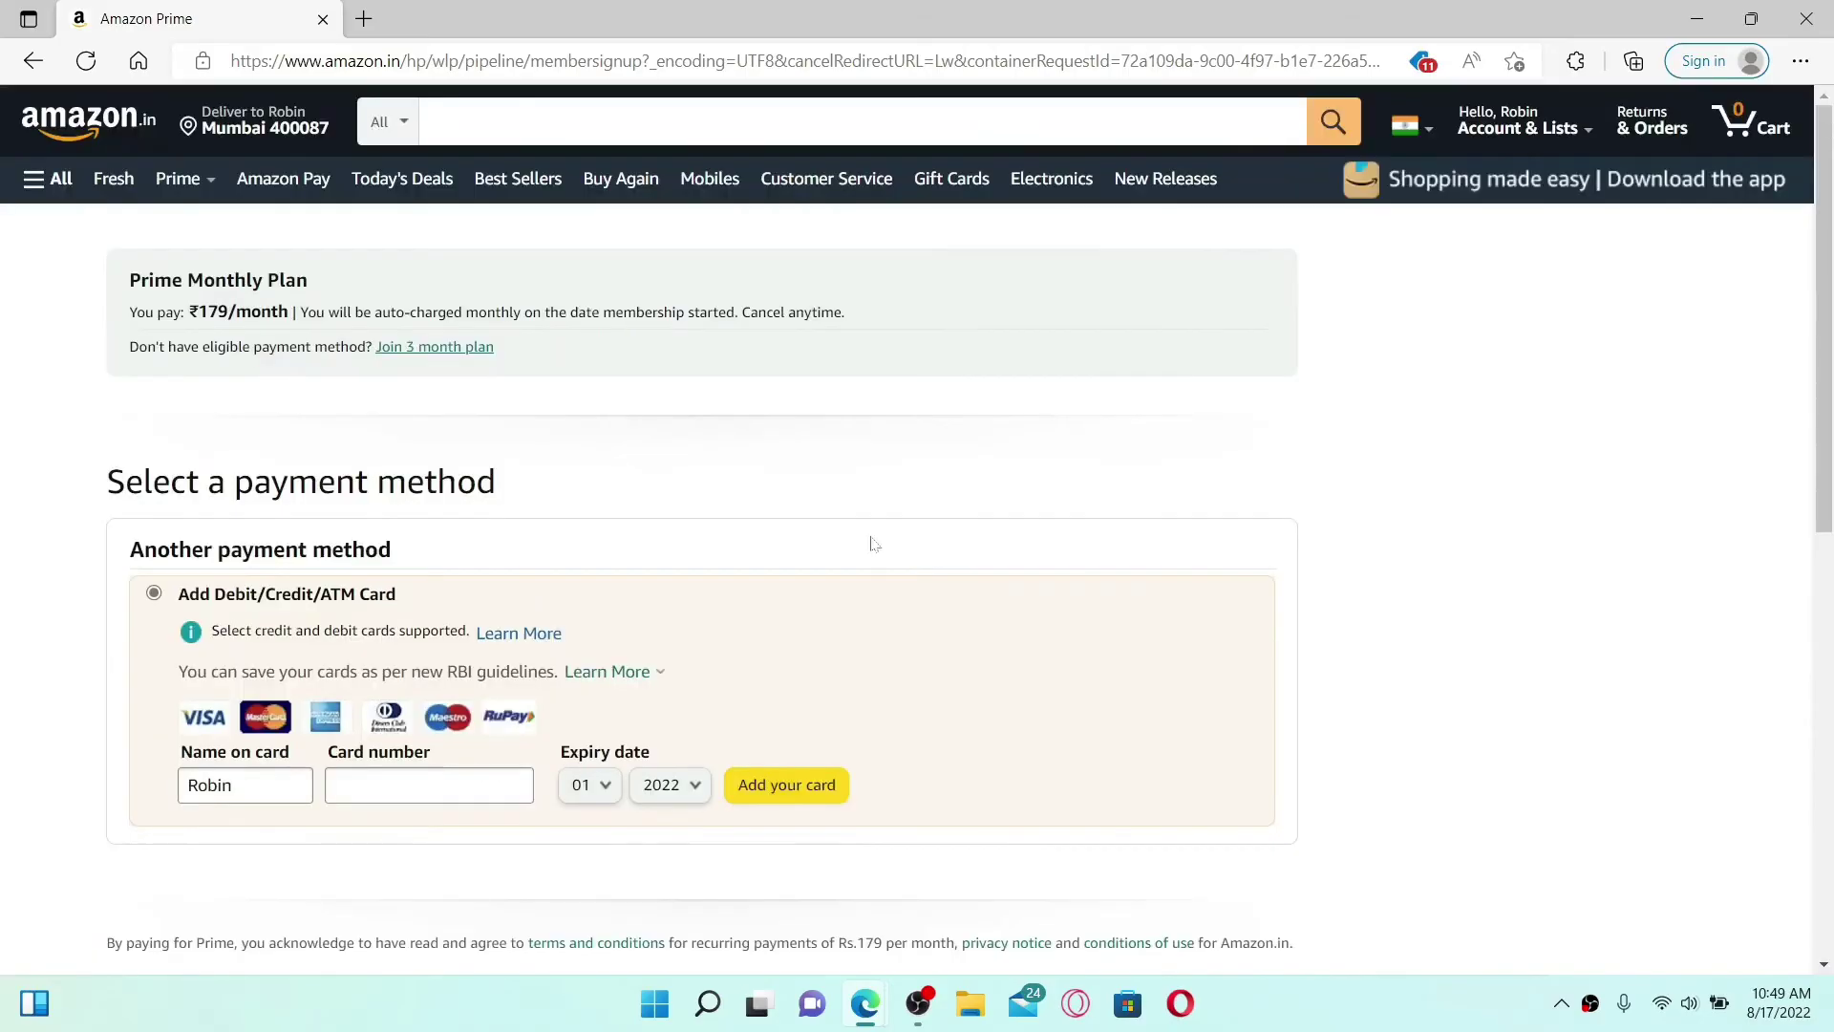